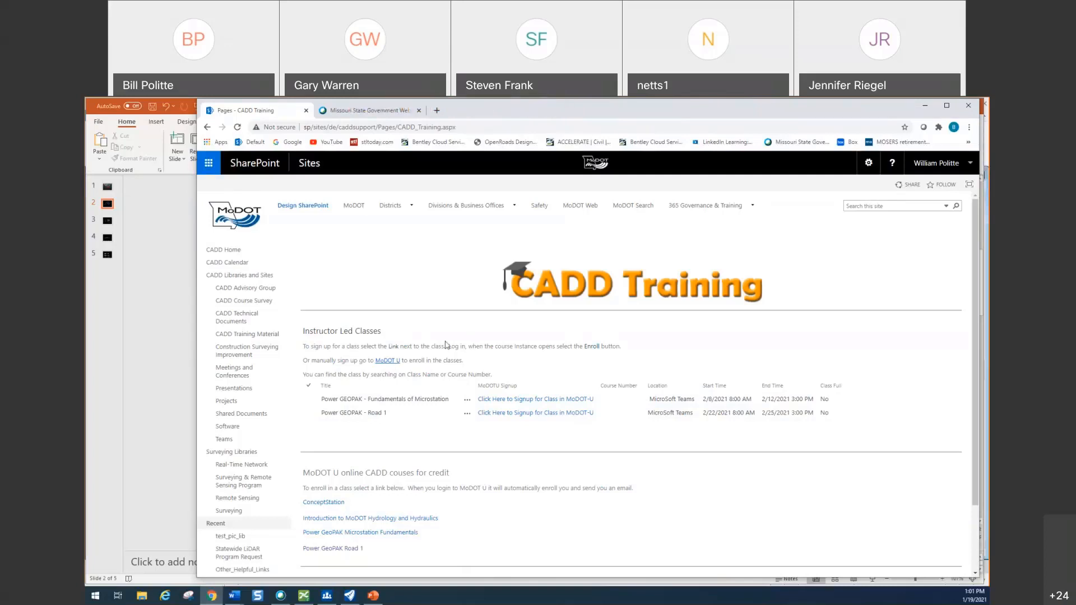
- Review the class listings on the CADD Training page, then switch to PowerPoint and view the class schedule slides through slide 3
scroll(413, 391, down, 1)
scroll(339, 389, down, 1)
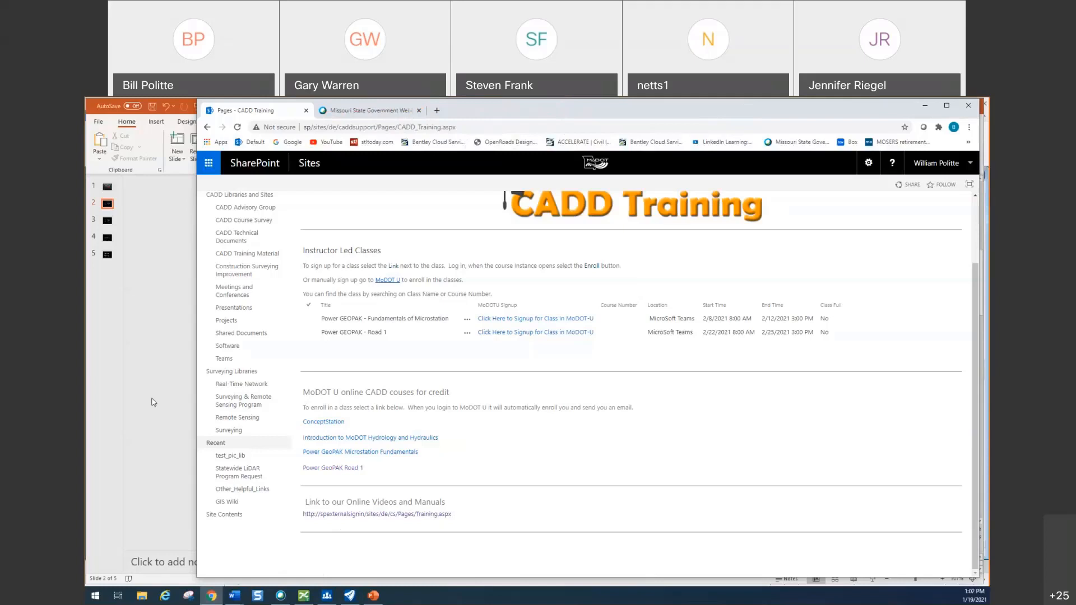
scroll(406, 393, up, 2)
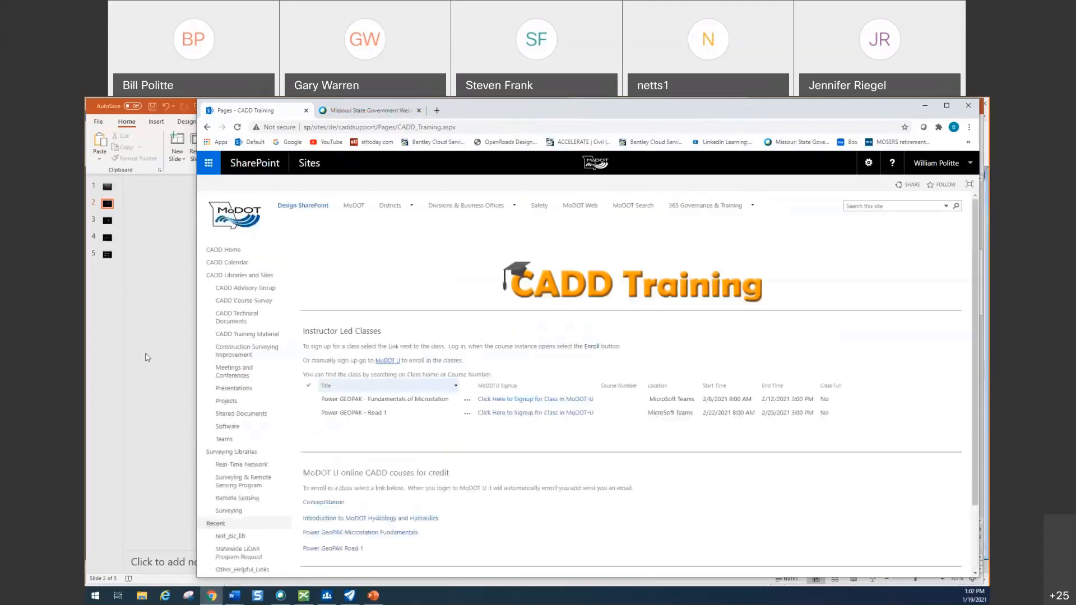
click(151, 356)
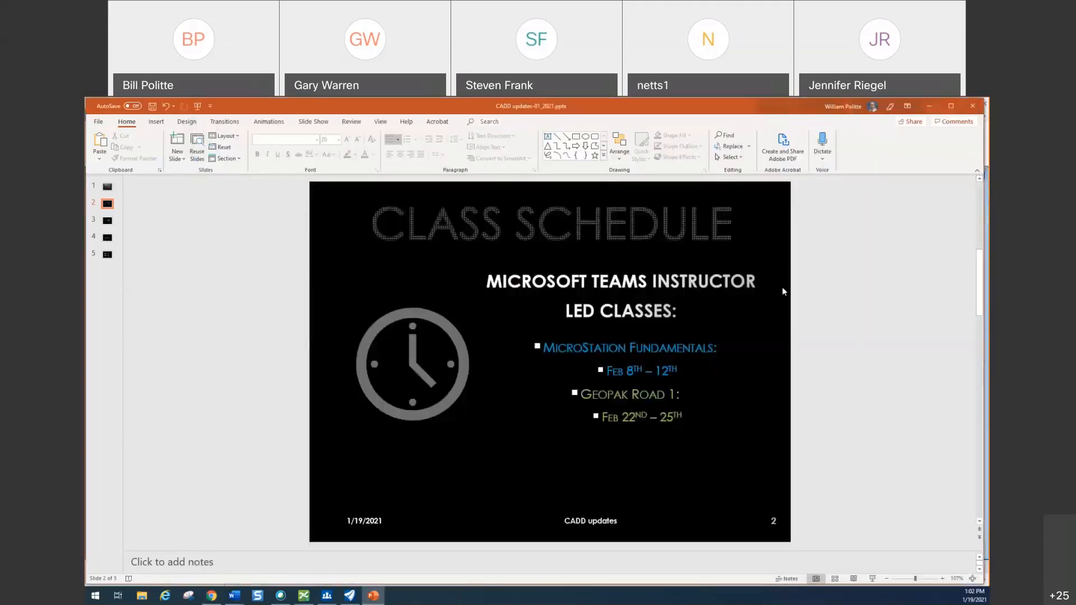
scroll(815, 306, down, 1)
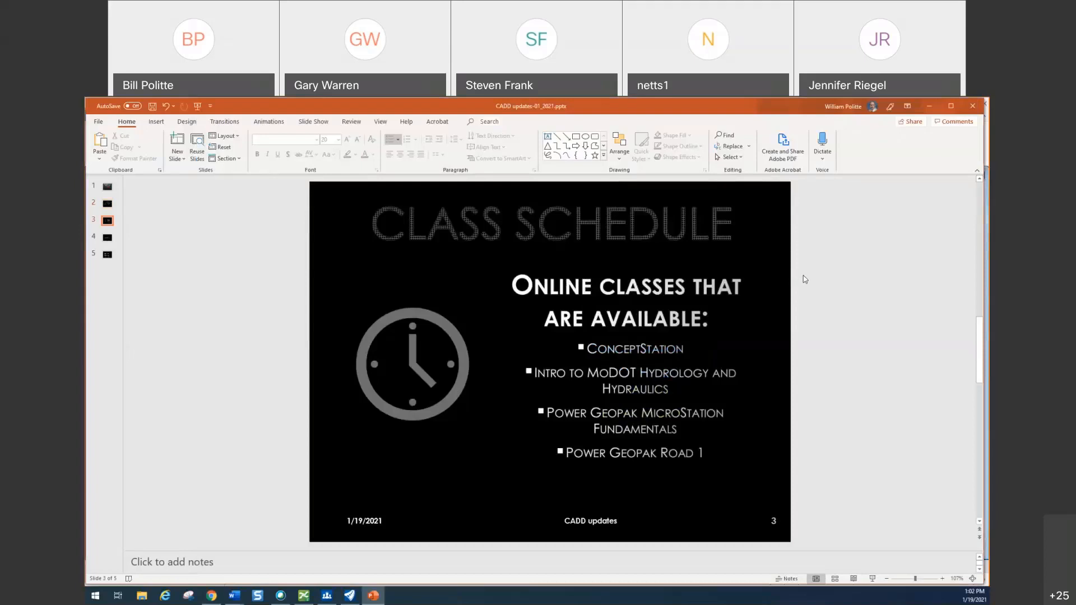
scroll(804, 279, down, 1)
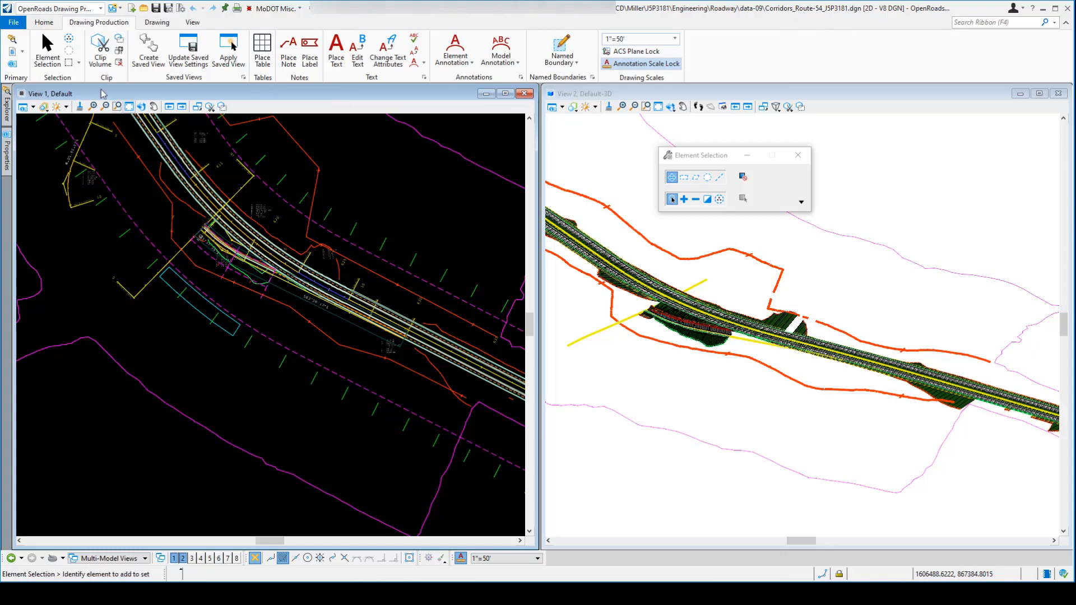
- Start a new design file in the data-09 folder and name it Named_Boundary_Plan-Profile_J5P3181_Route-54.dgn
click(15, 24)
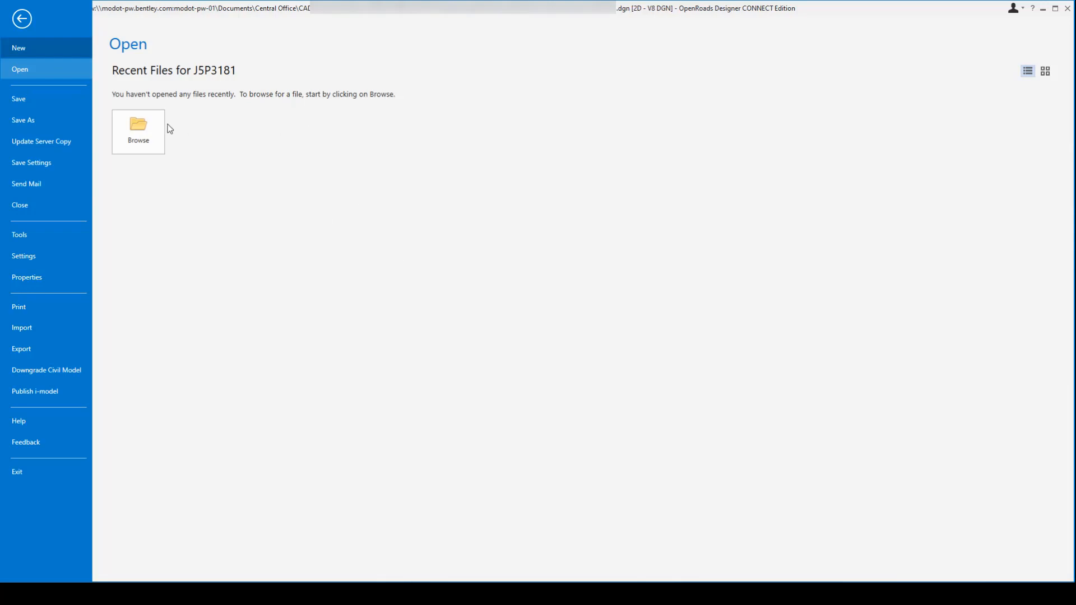
click(40, 53)
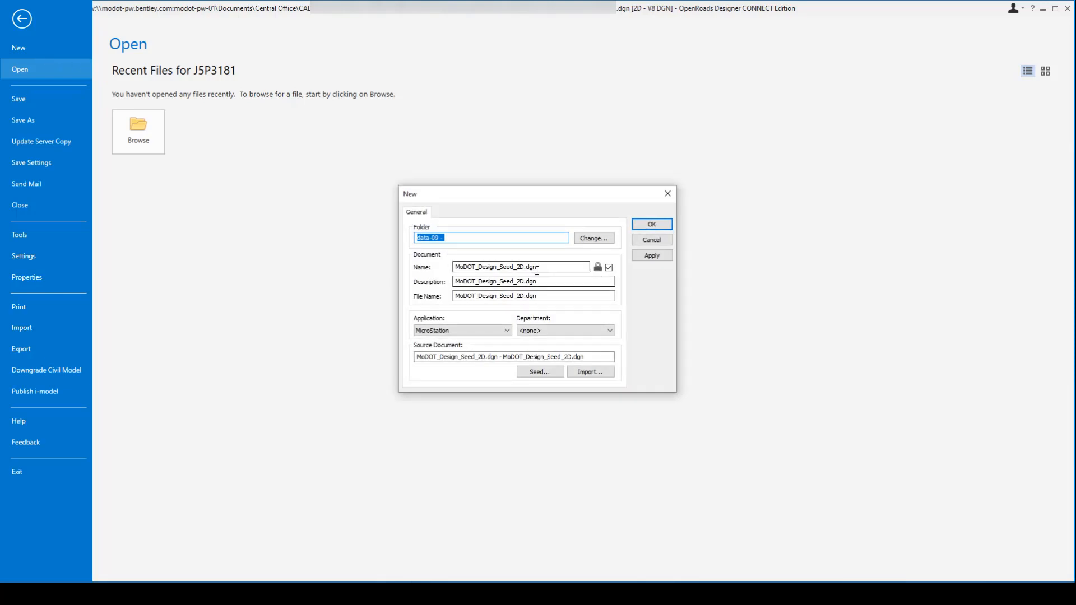
drag(536, 269, 393, 266)
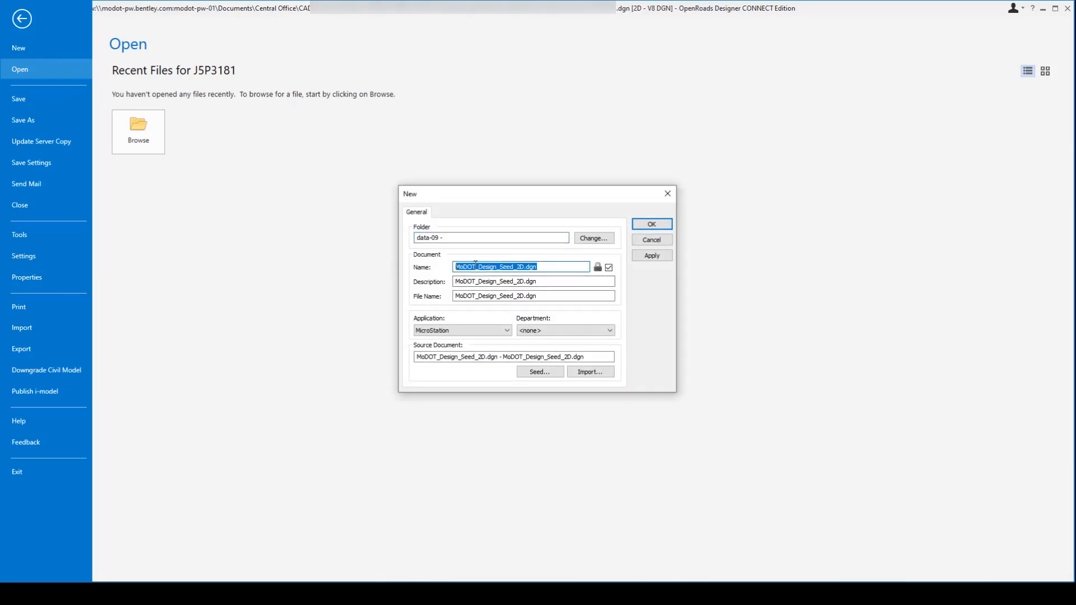
text(Named_Boundary_Full-Plan_J5P3181_Route-54.dgn)
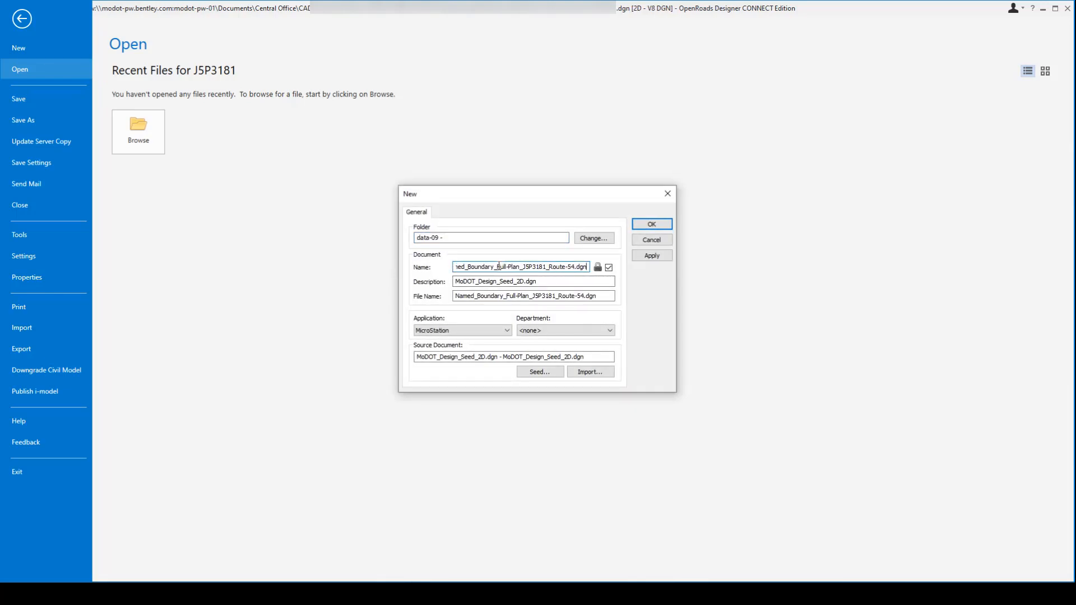
drag(497, 266, 514, 267)
key(BackSpace)
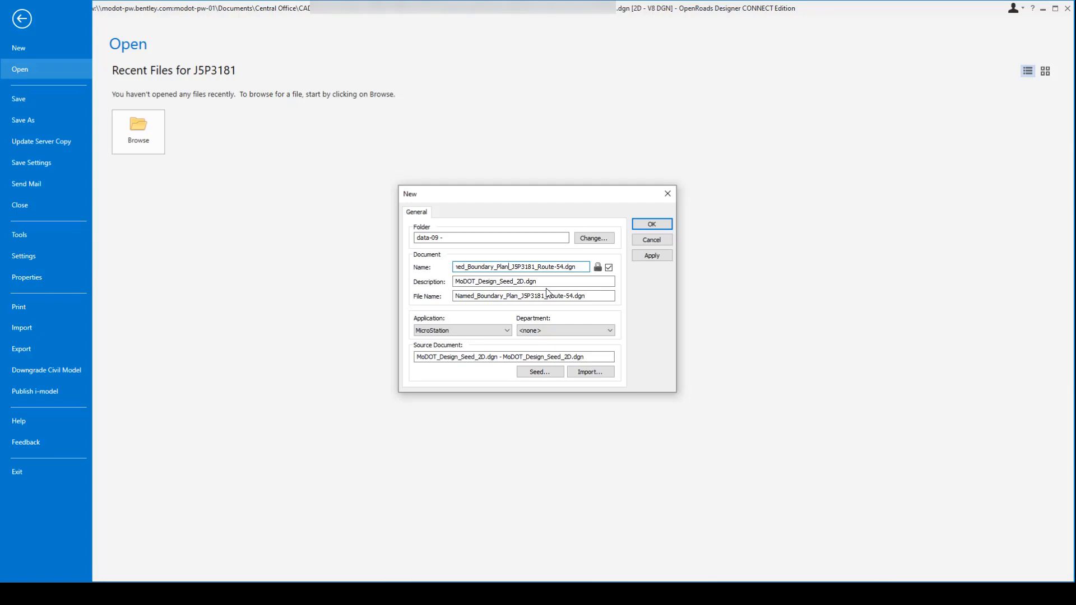
text(-Profile)
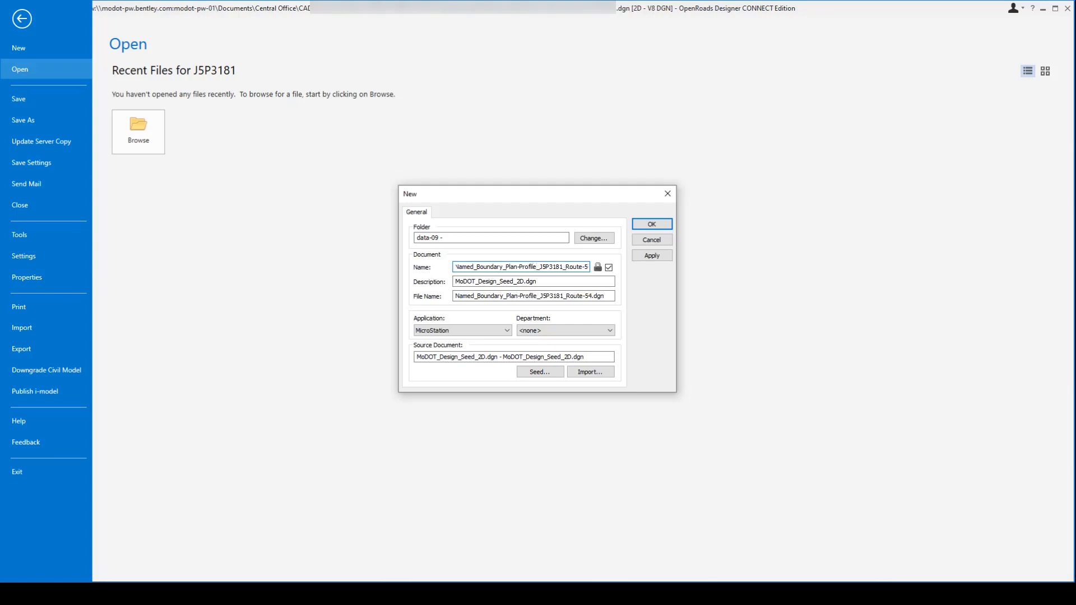
drag(539, 267, 588, 267)
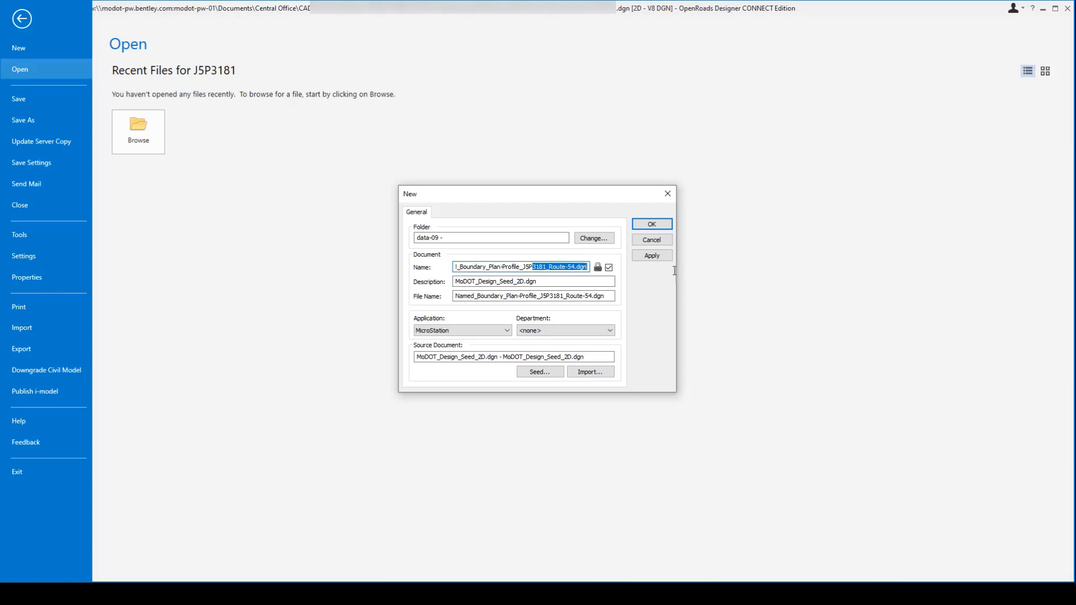
click(586, 266)
drag(586, 266, 416, 269)
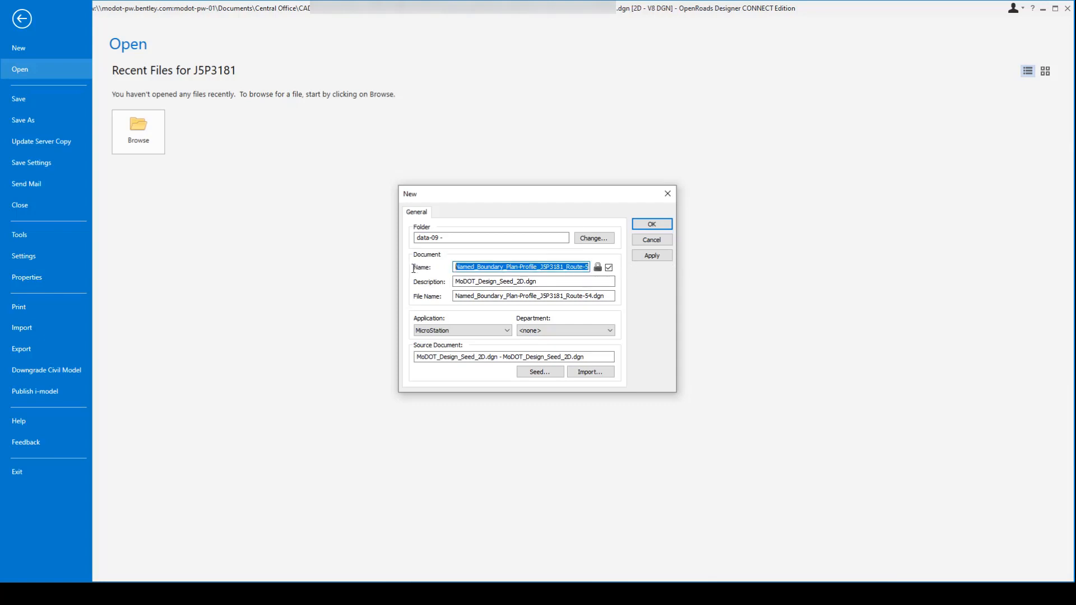
click(457, 266)
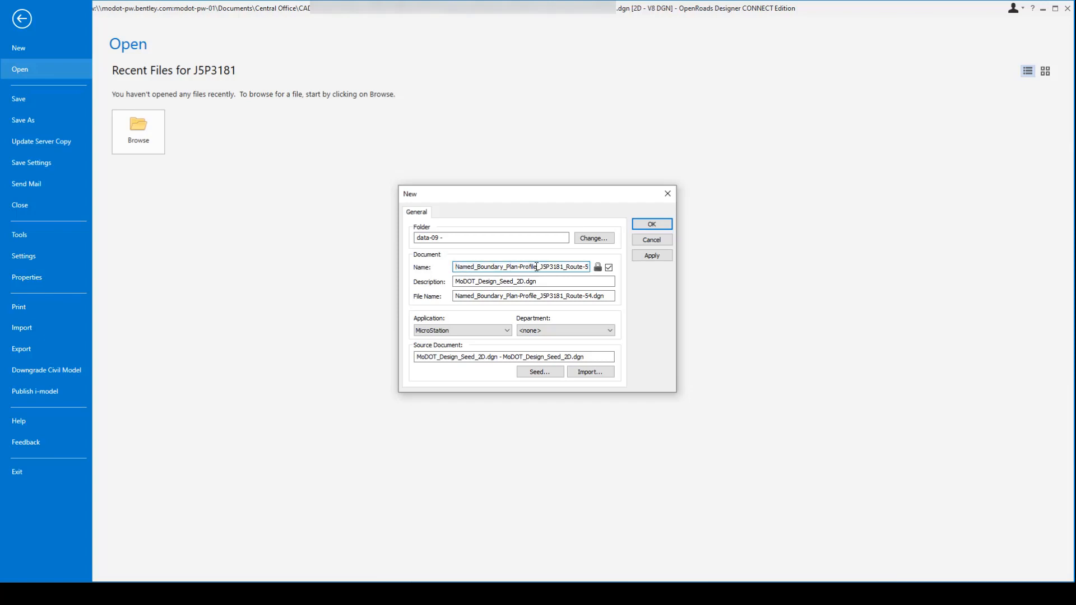
drag(541, 266, 589, 270)
click(568, 267)
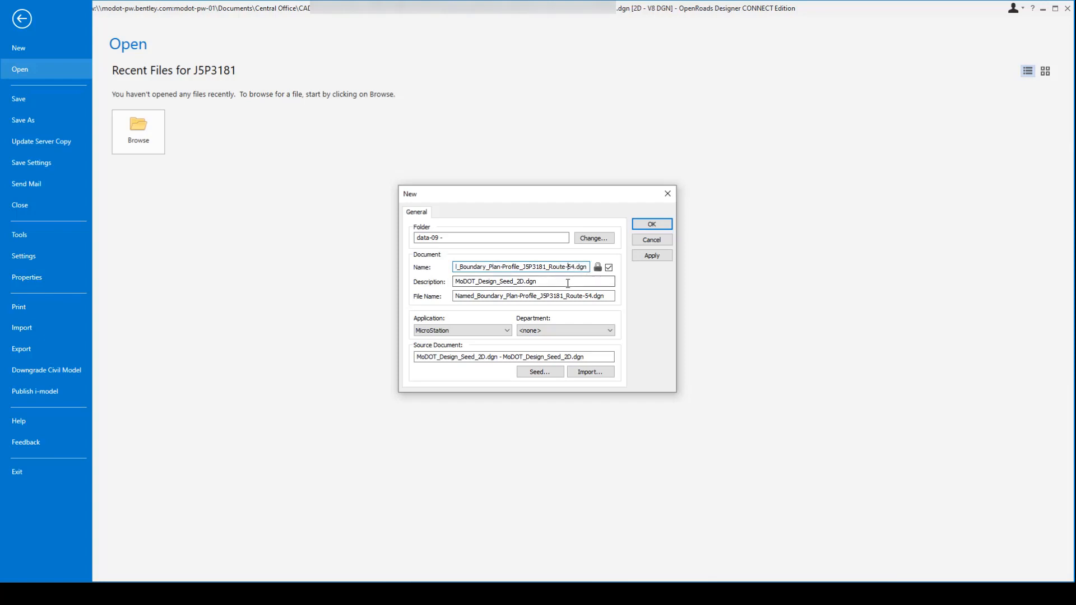
- Create the new design file and check in Corridors_Route-54_J5P3181.dgn
click(642, 223)
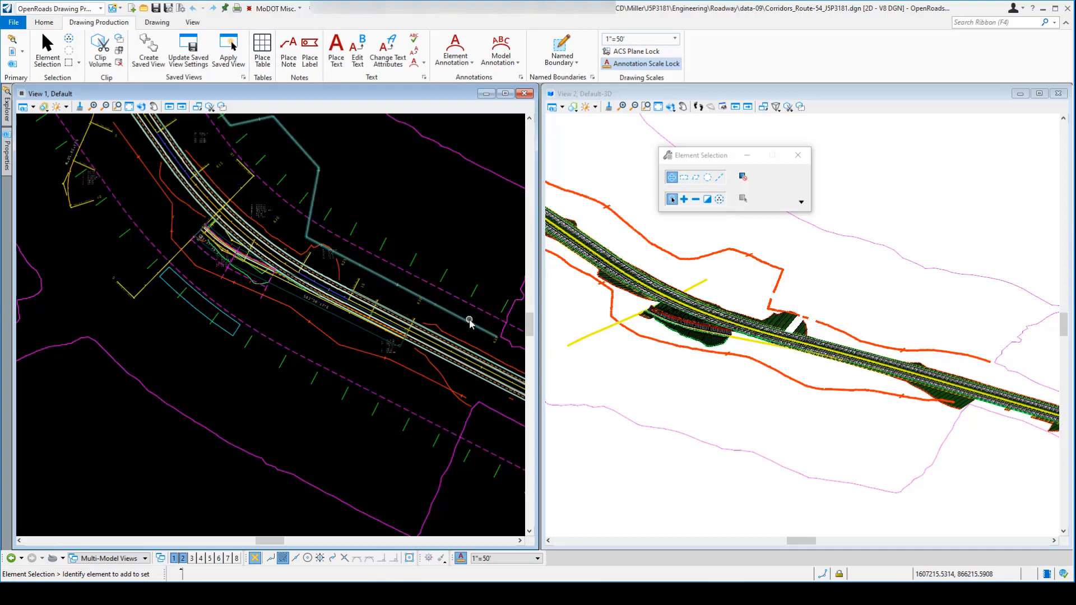
key(ctrl+f)
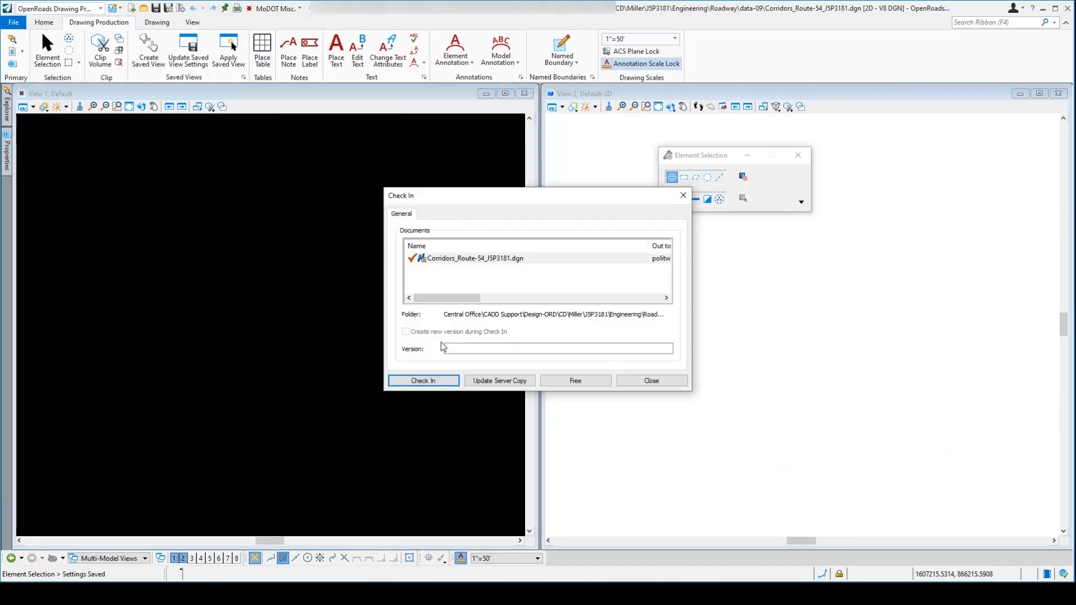
click(439, 383)
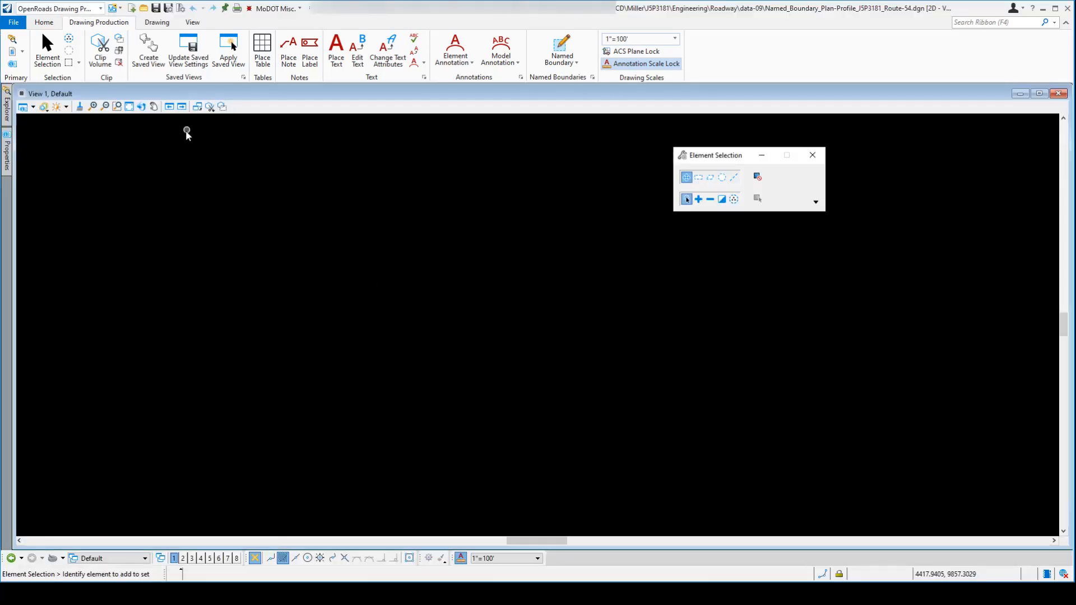
- In the Reality Modeling workflow, assign the geographic coordinate system from the Default model of Corridors_Route-54_J5P3181.dgn
click(100, 8)
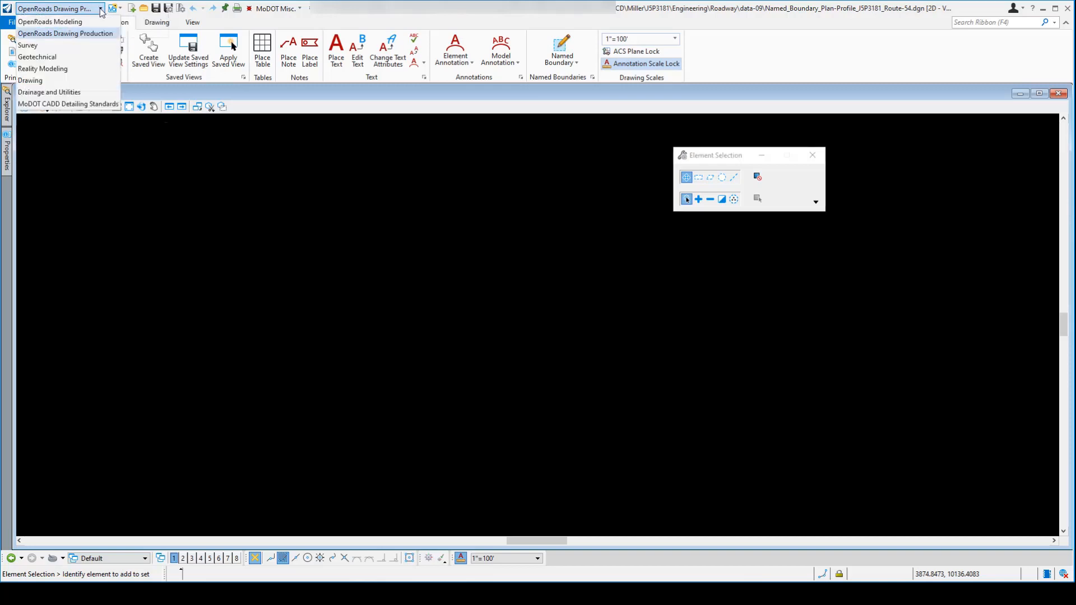
click(85, 69)
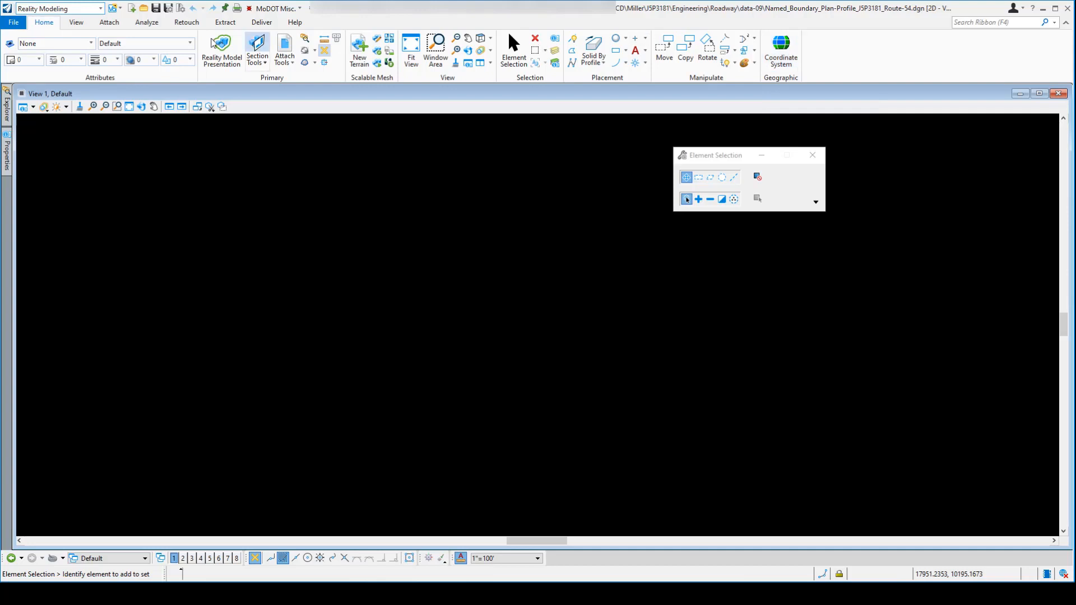
click(775, 50)
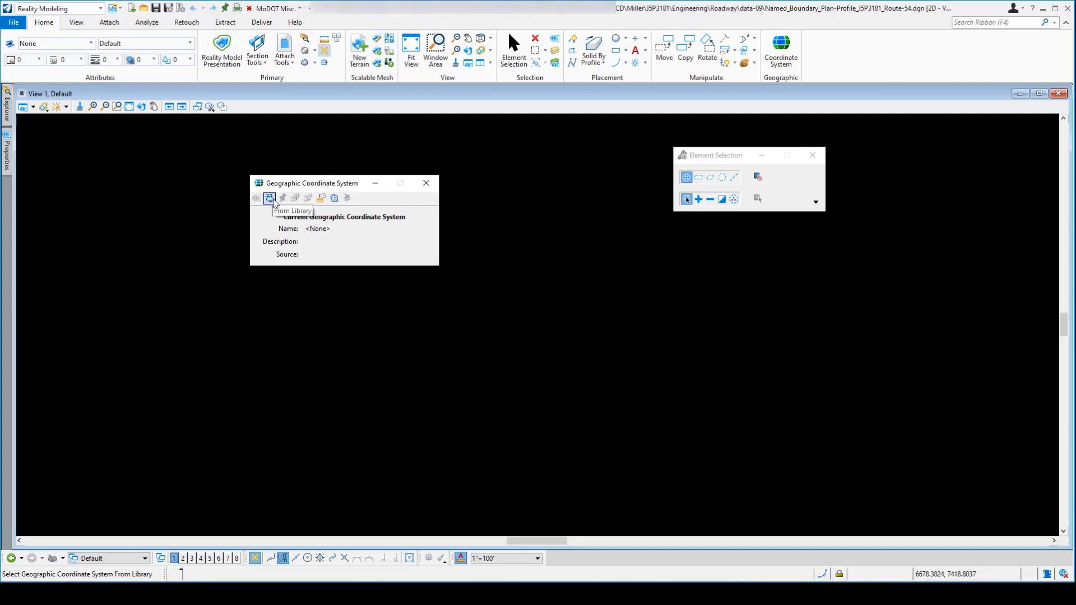
click(324, 201)
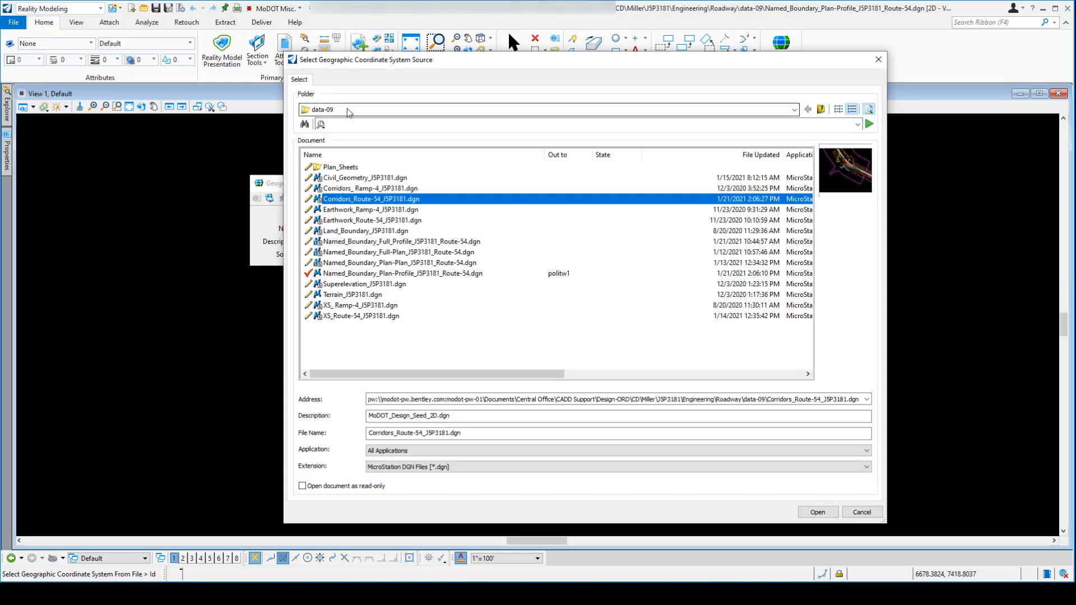
click(375, 201)
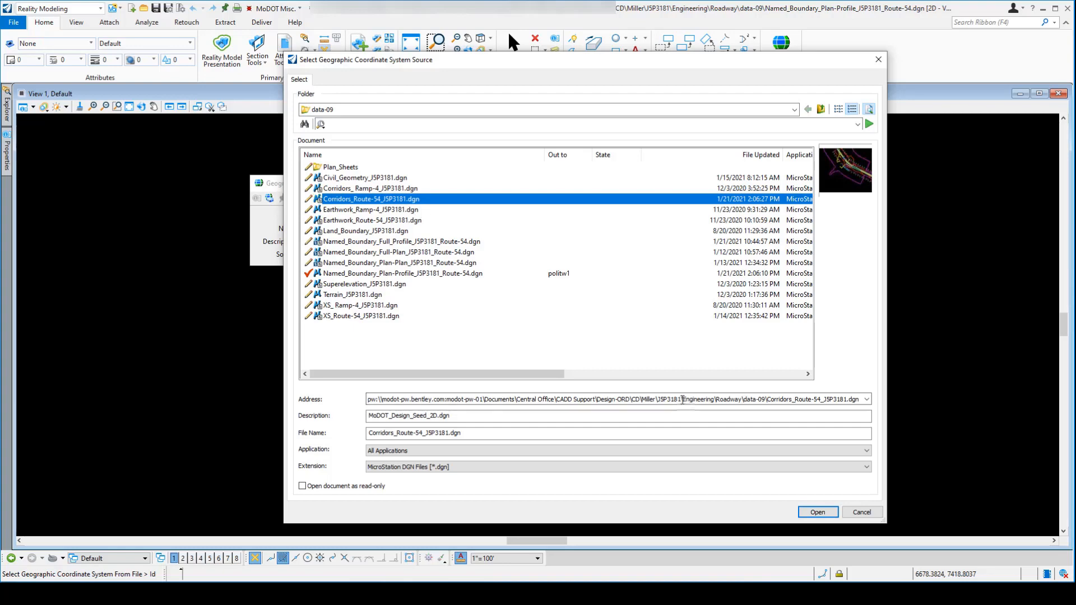
click(817, 512)
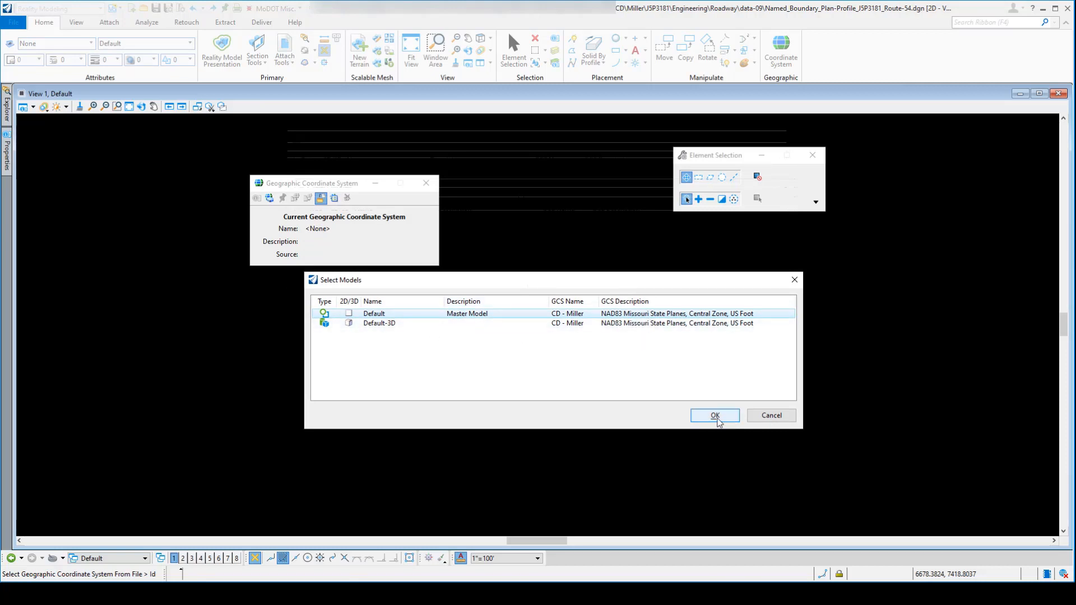
click(717, 417)
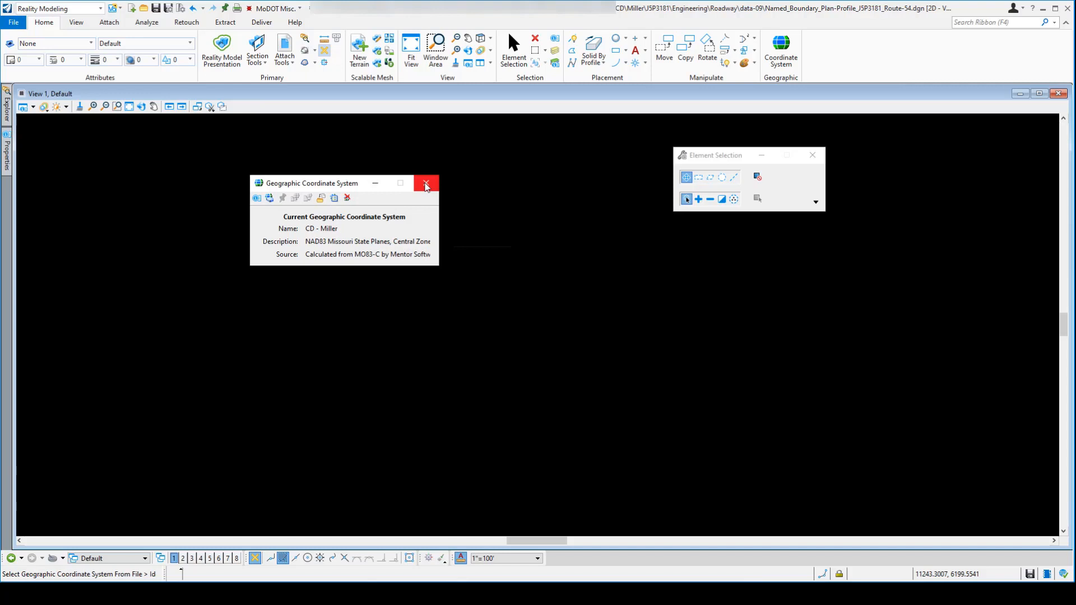
click(425, 184)
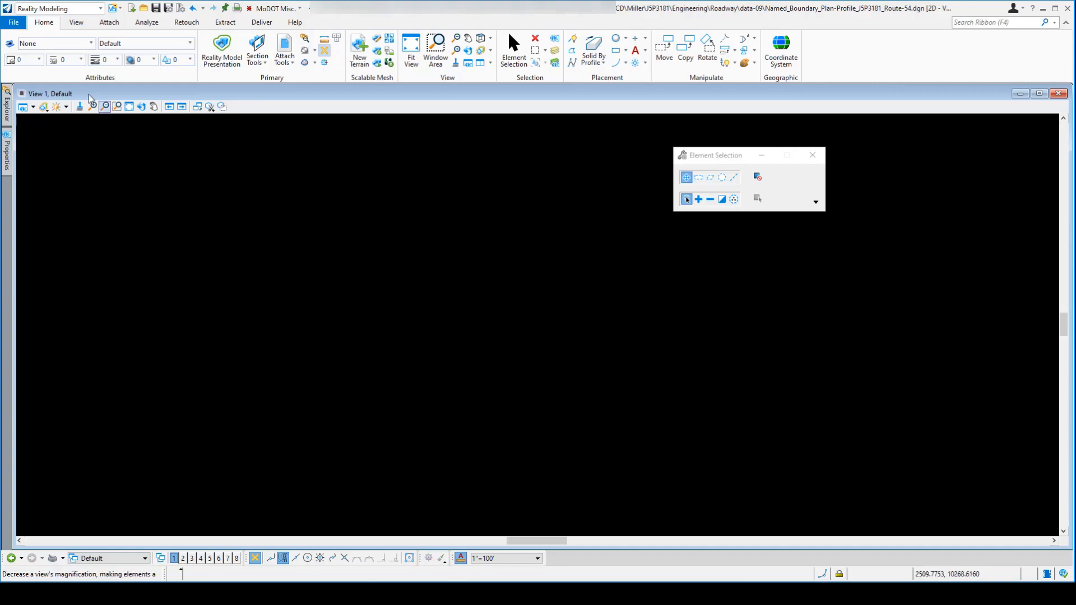
- Switch to the OpenRoads Modeling workflow and open the References manager, moving it clear of the Element Selection settings
click(101, 9)
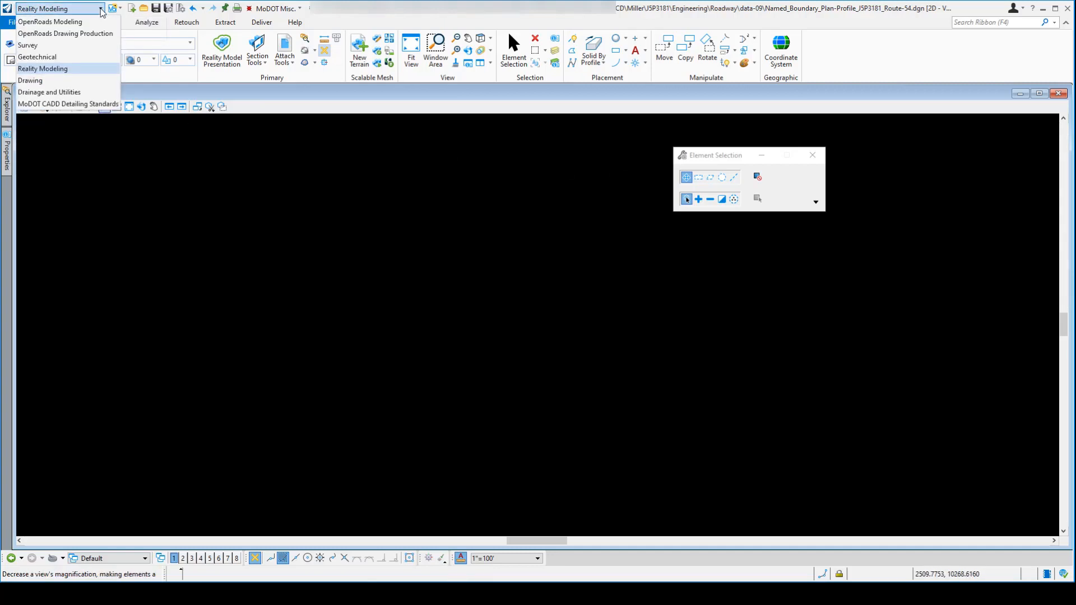
click(50, 23)
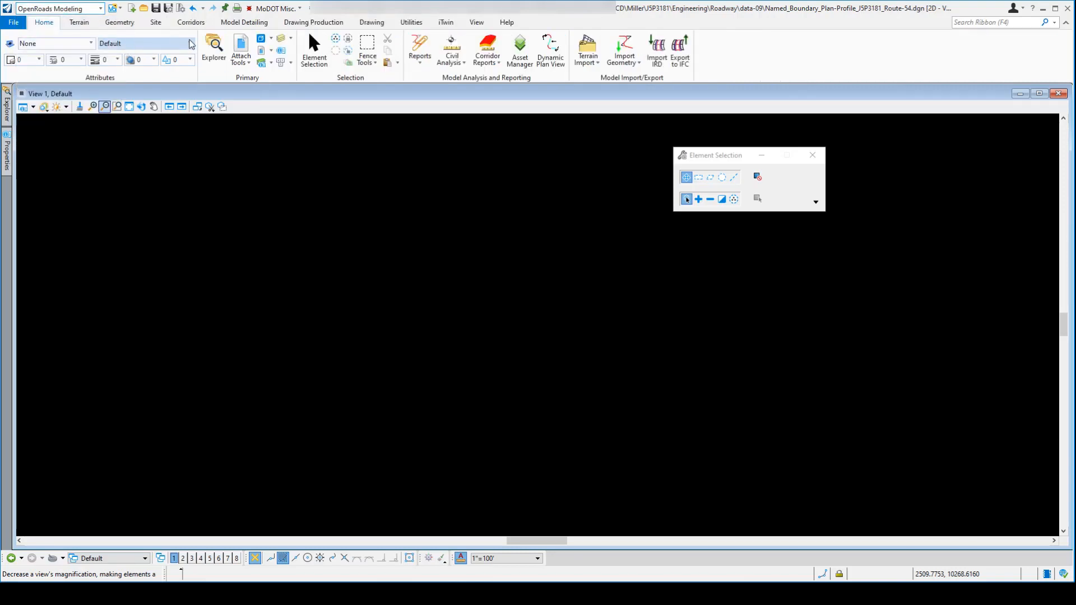
click(242, 45)
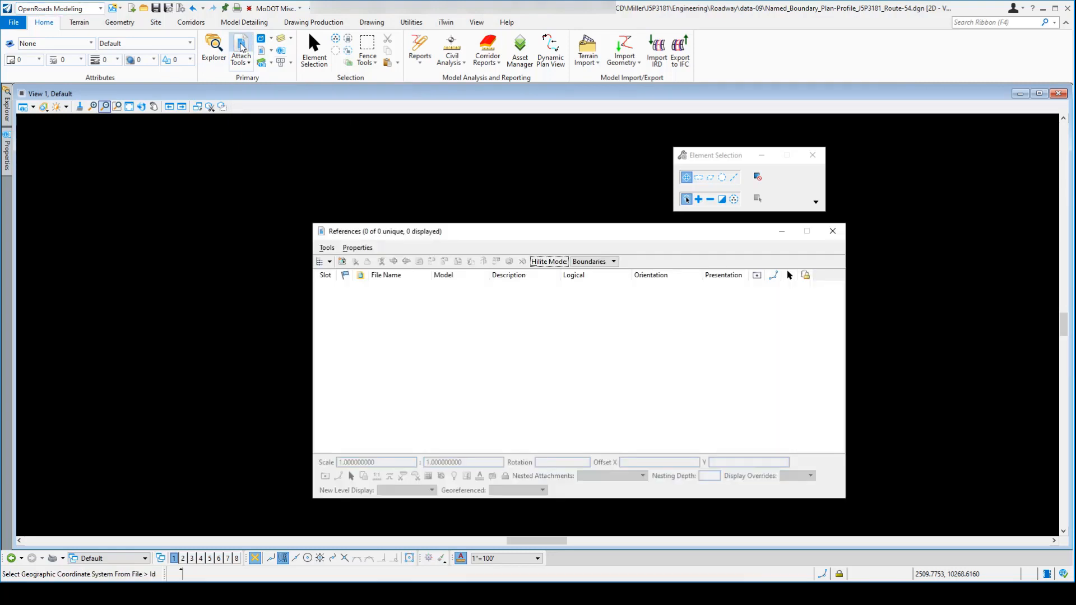
drag(455, 239, 326, 190)
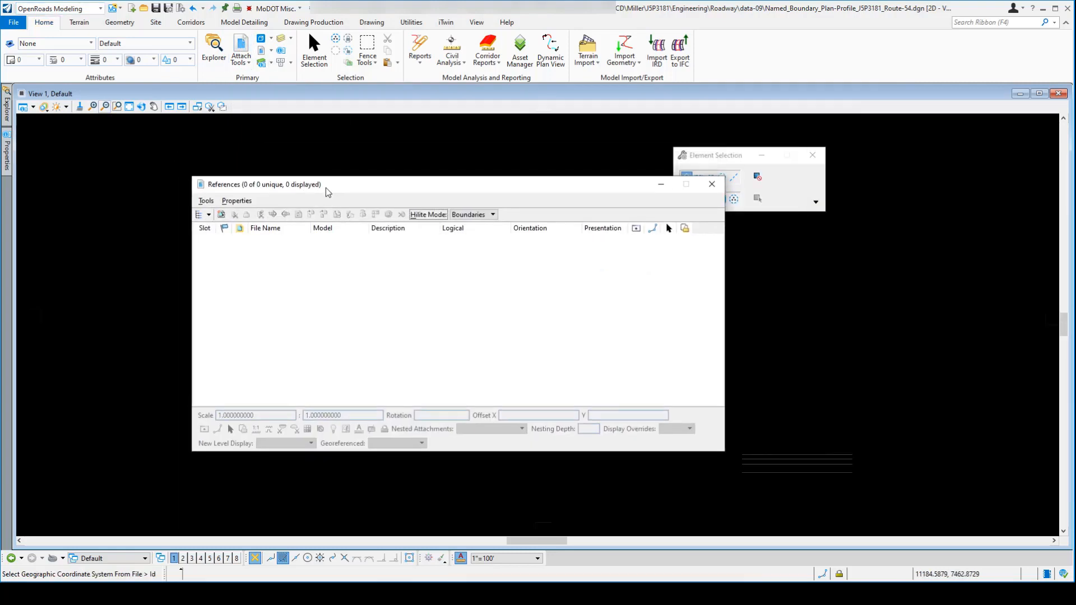
- Choose Corridors_Route-54_J5P3181.dgn from the data-09 folder as the reference file to attach, using the Interactive attachment method
click(205, 203)
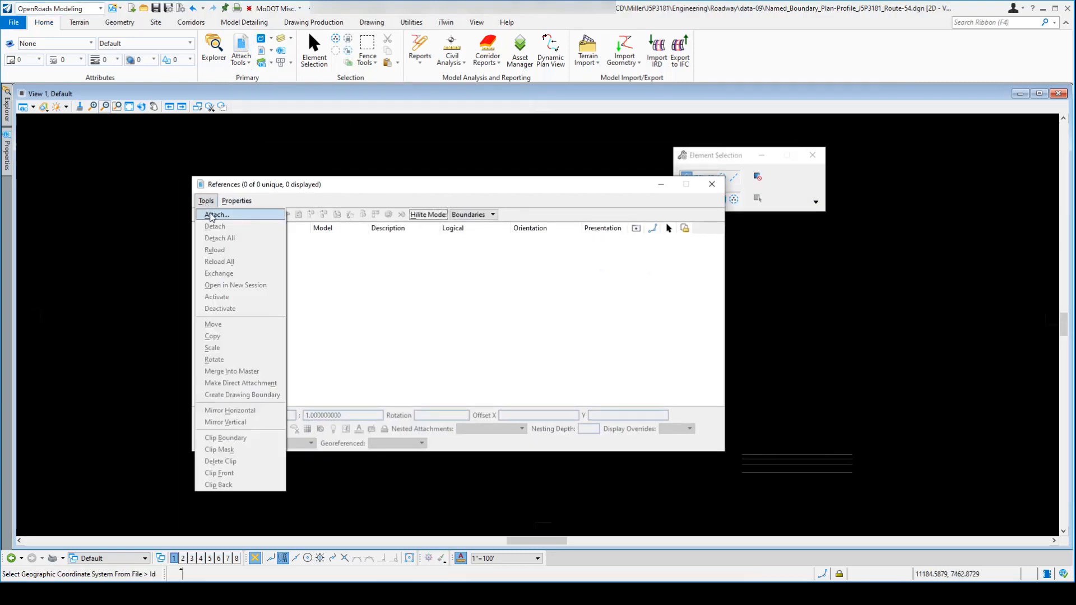
click(210, 214)
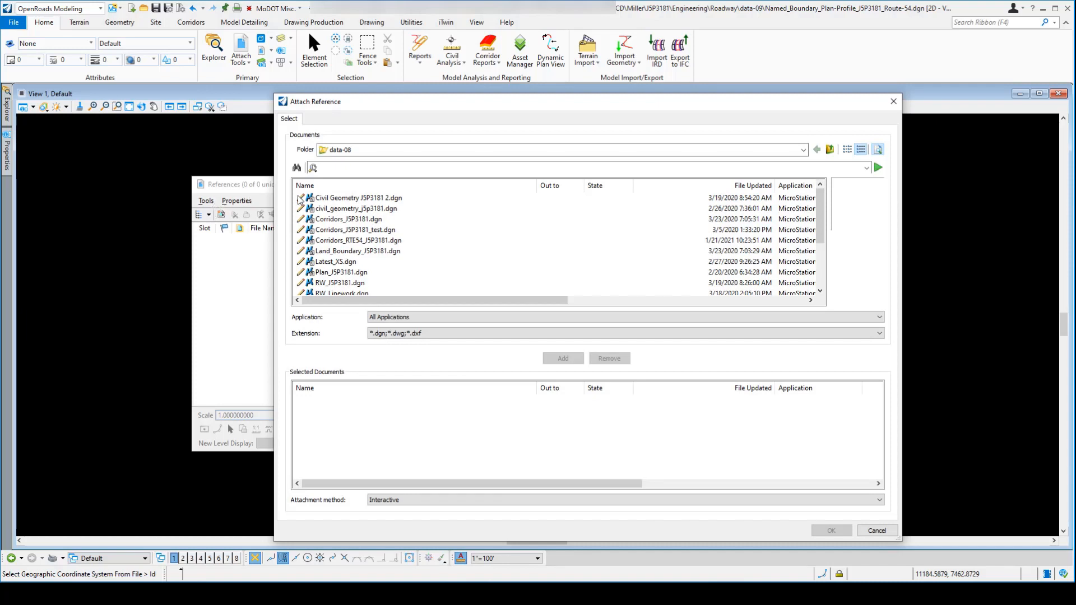
click(356, 240)
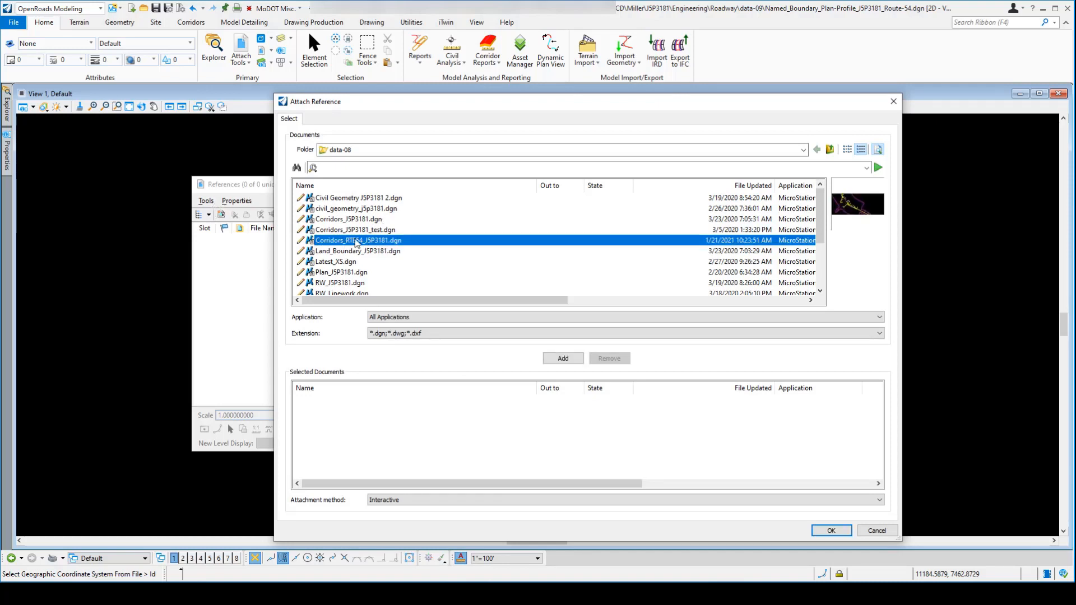
click(355, 153)
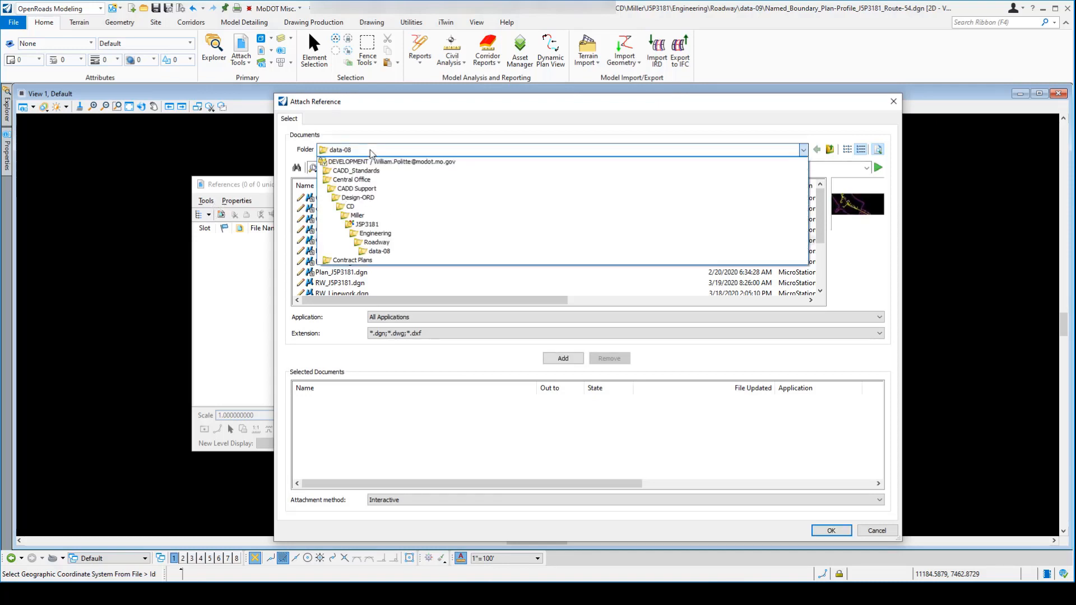
click(377, 242)
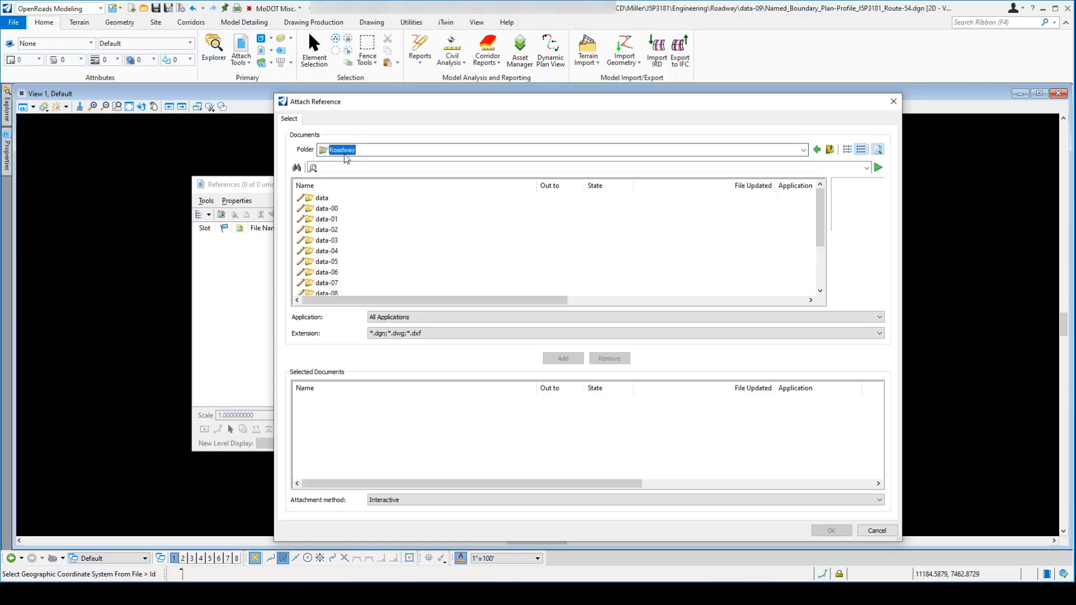
scroll(341, 289, down, 1)
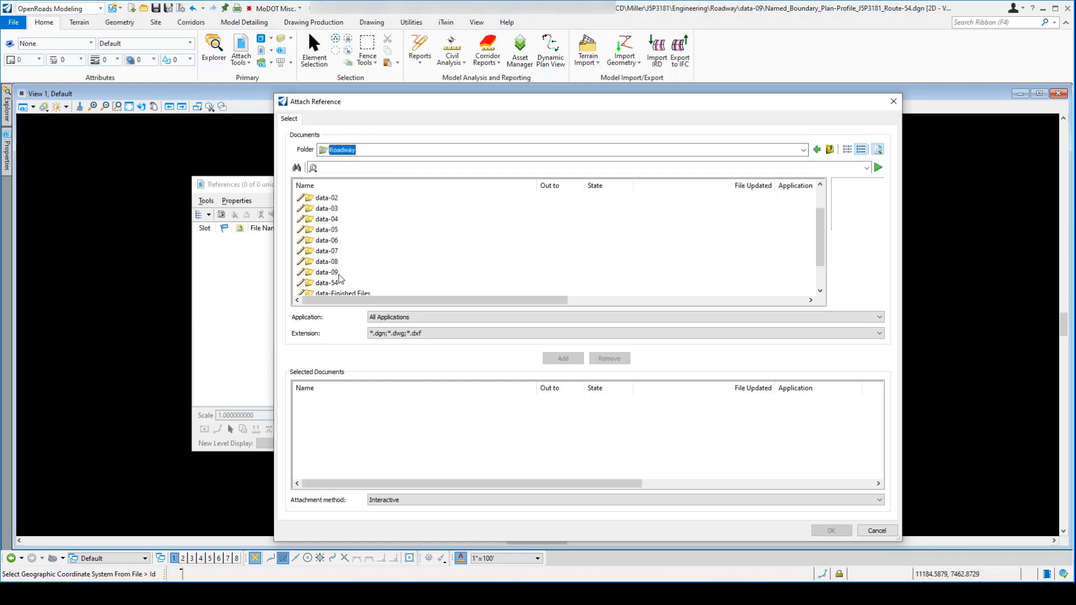
double_click(327, 272)
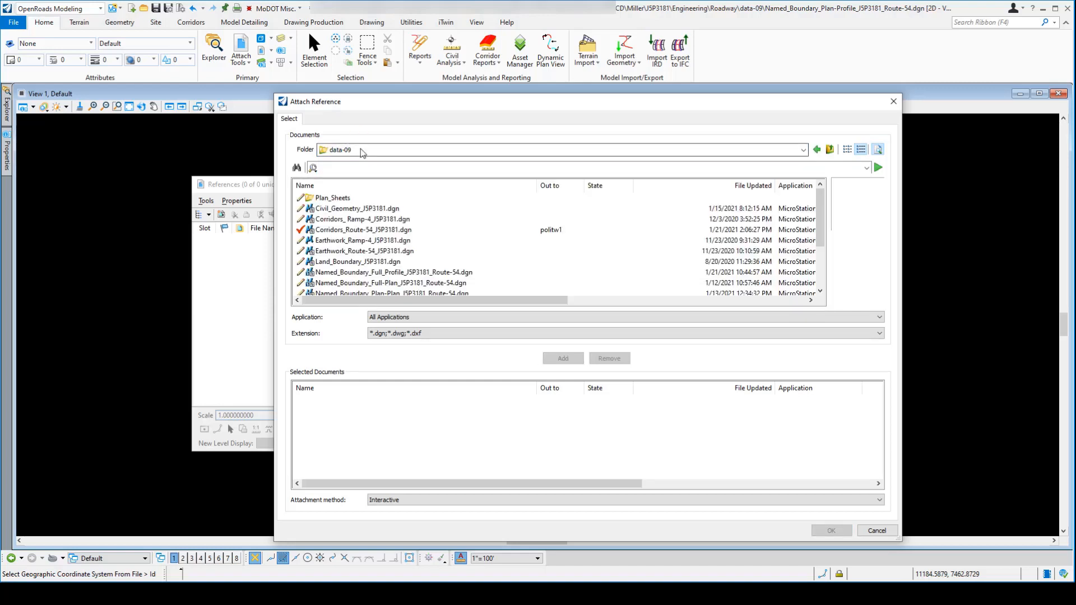
click(353, 231)
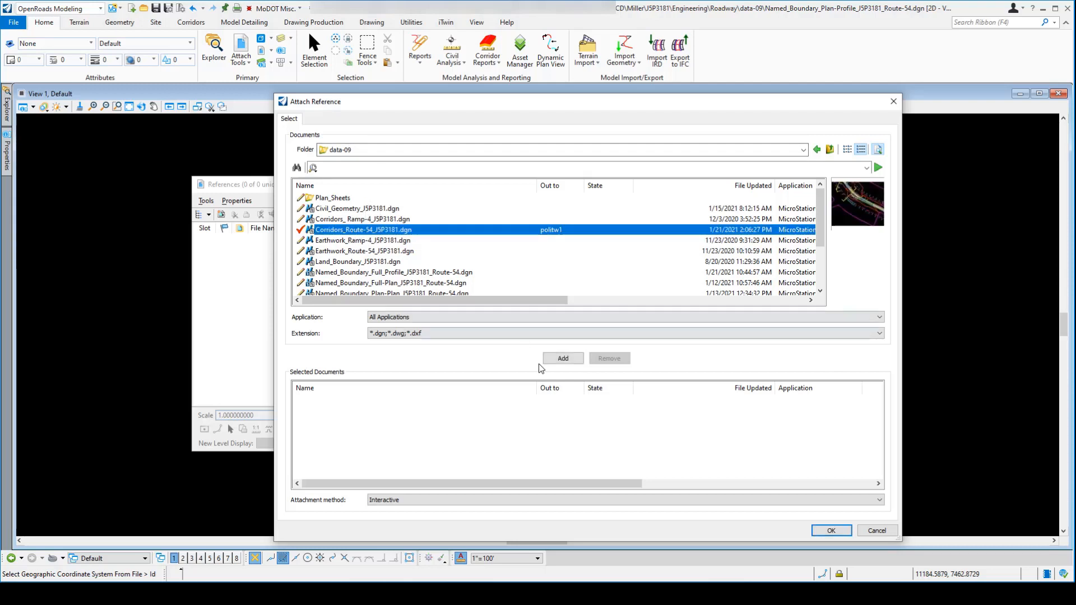
click(563, 358)
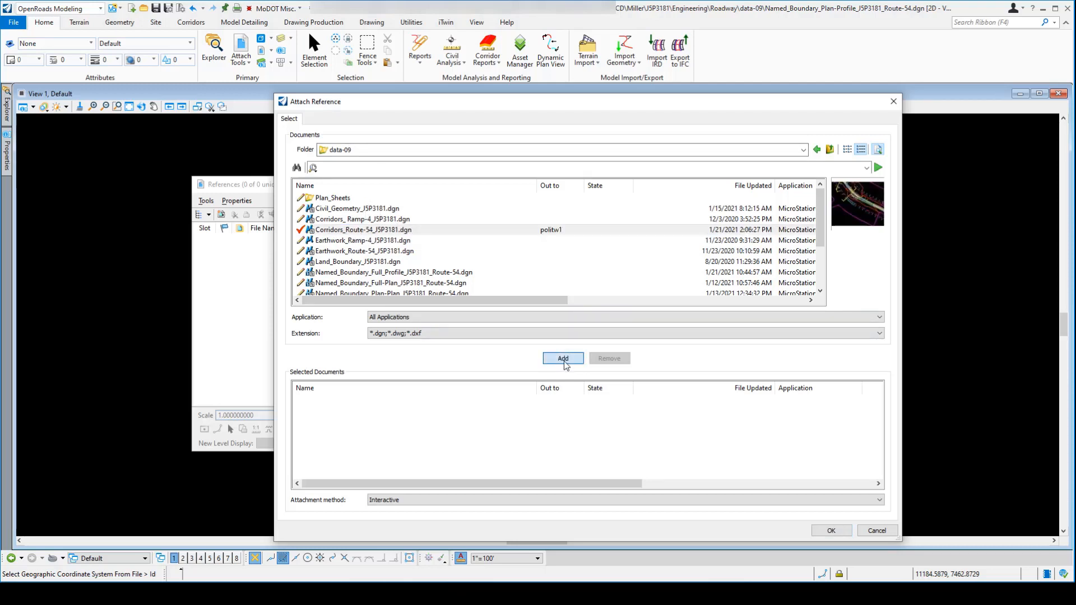
click(831, 530)
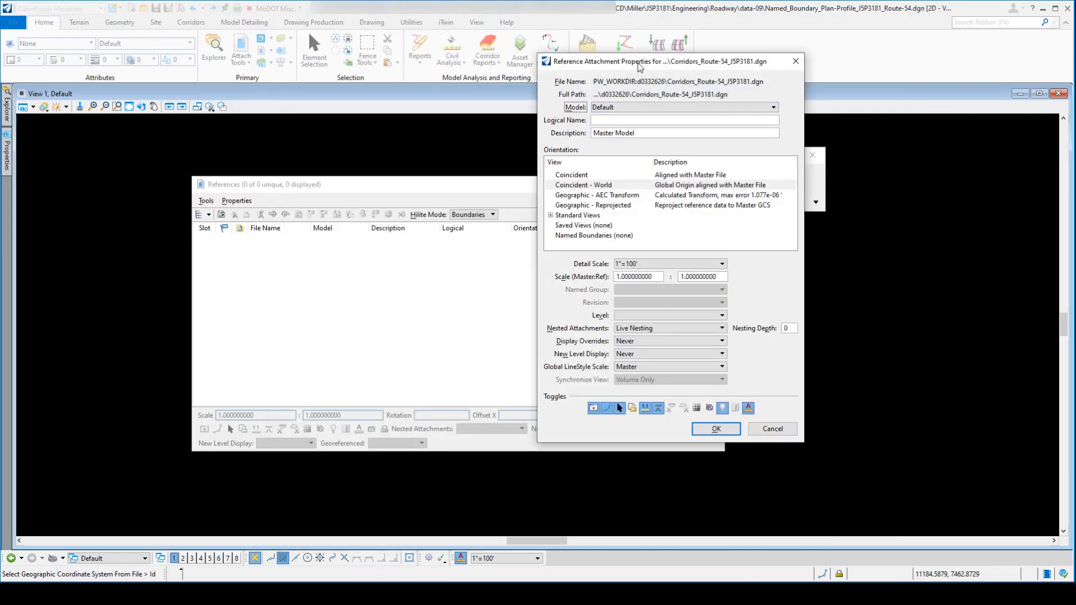
- Attach the corridor file's Default model as Coincident - World with Live Nesting, setting a nesting depth that brings in its own references
drag(639, 67, 451, 108)
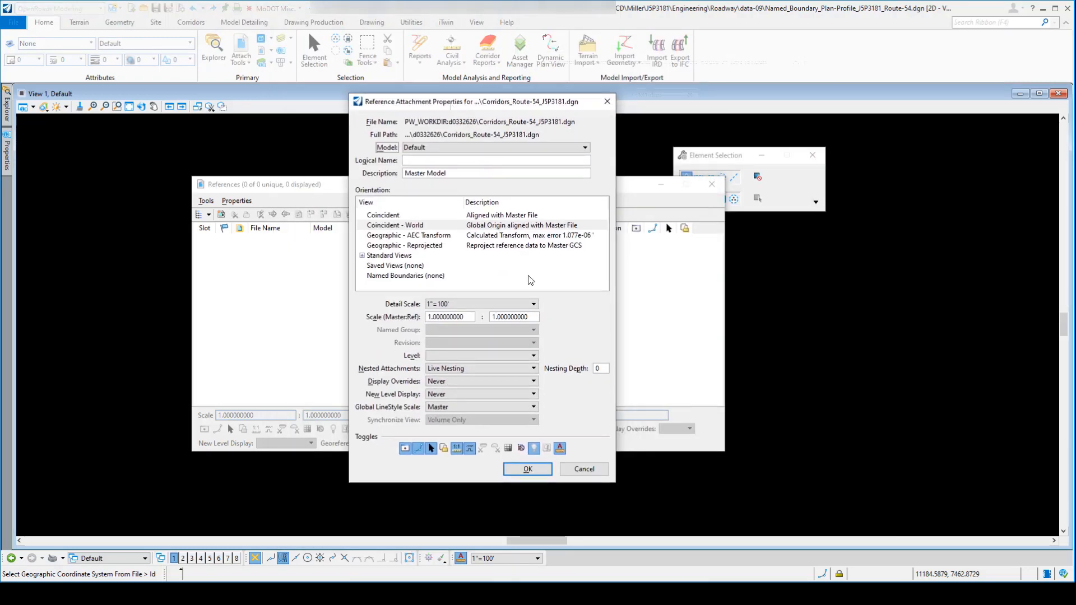
click(604, 368)
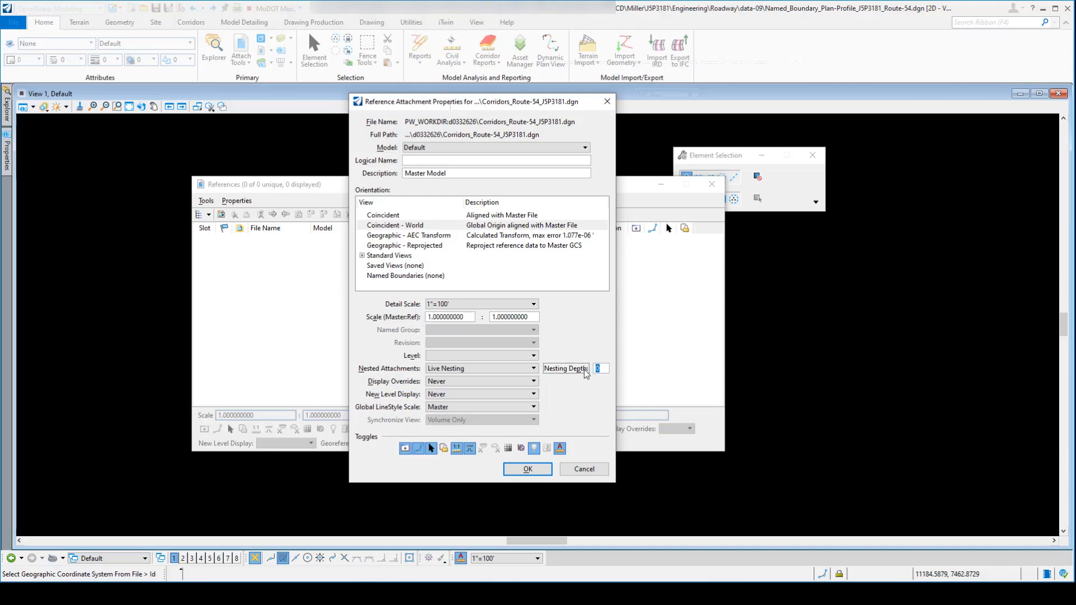
click(535, 471)
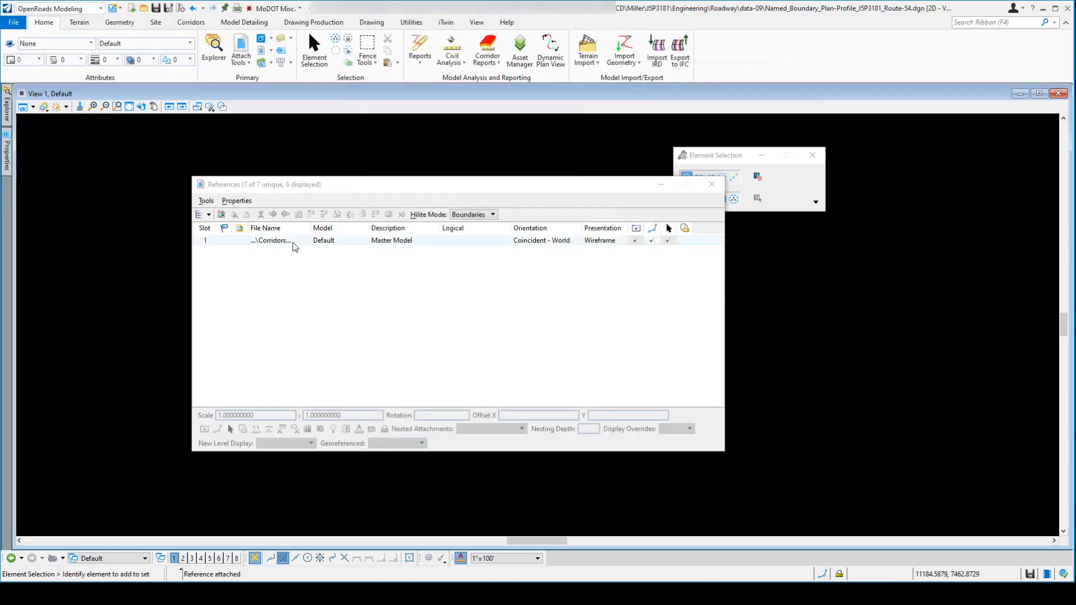
- Widen the File Name column in the References manager and fit the view to all attached files
drag(310, 228, 428, 228)
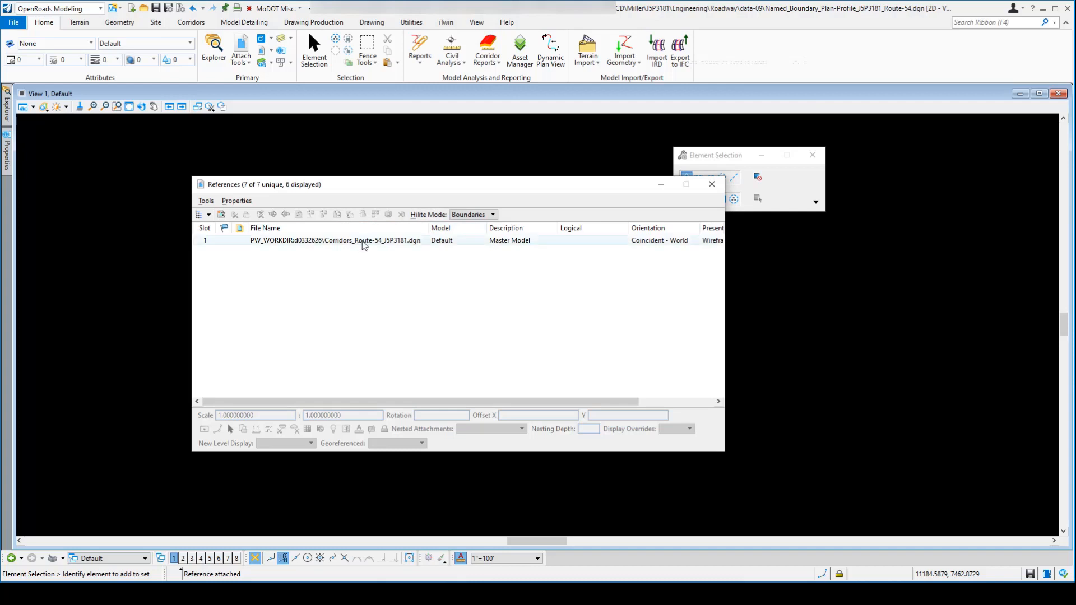
drag(241, 184, 452, 198)
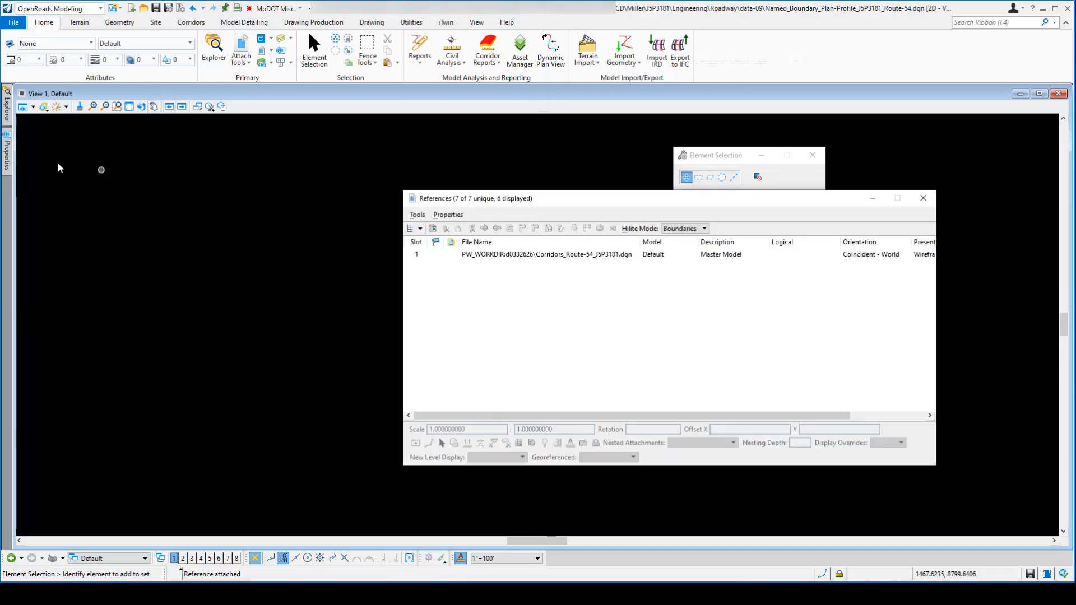
click(129, 106)
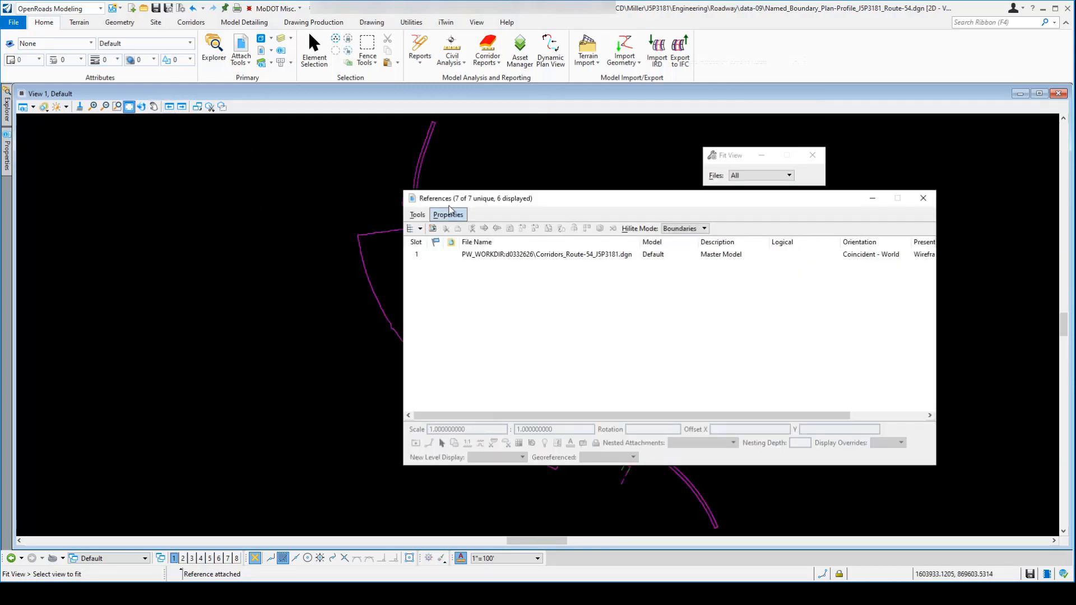
drag(454, 203, 633, 196)
scroll(512, 407, up, 4)
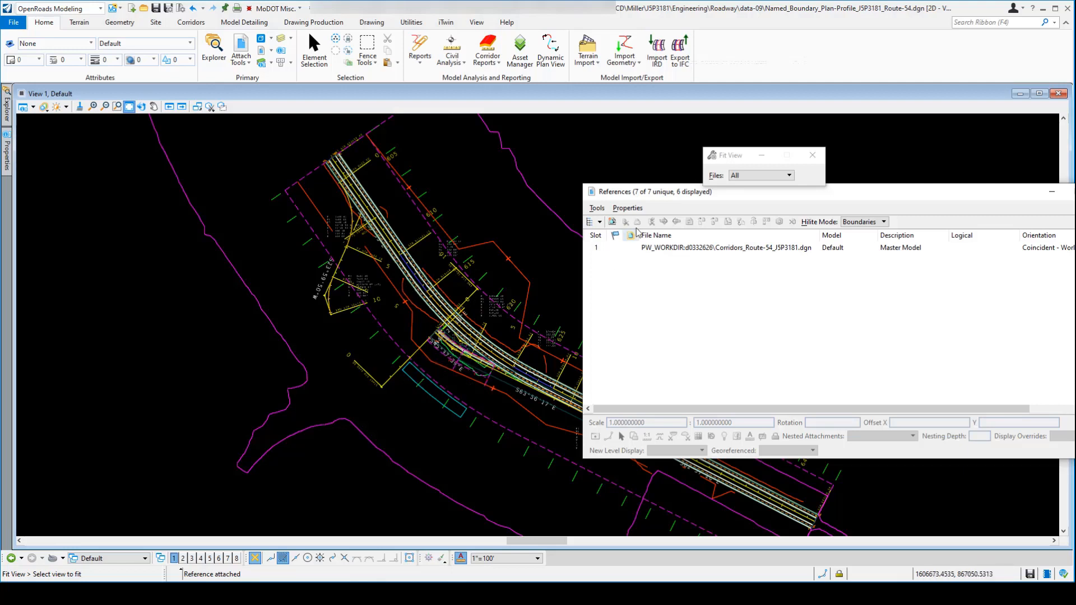
- Rearrange the References manager and Fit View settings so they sit clear of each other
drag(675, 194, 604, 213)
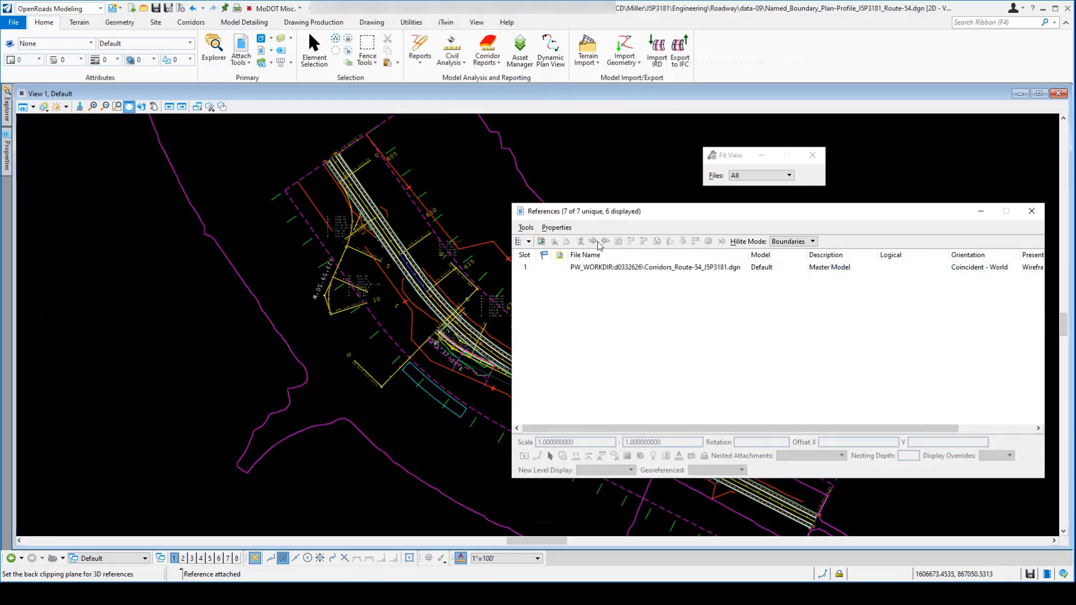
mouse_move(617, 216)
mouse_down()
mouse_move(612, 194)
mouse_move(610, 209)
mouse_up()
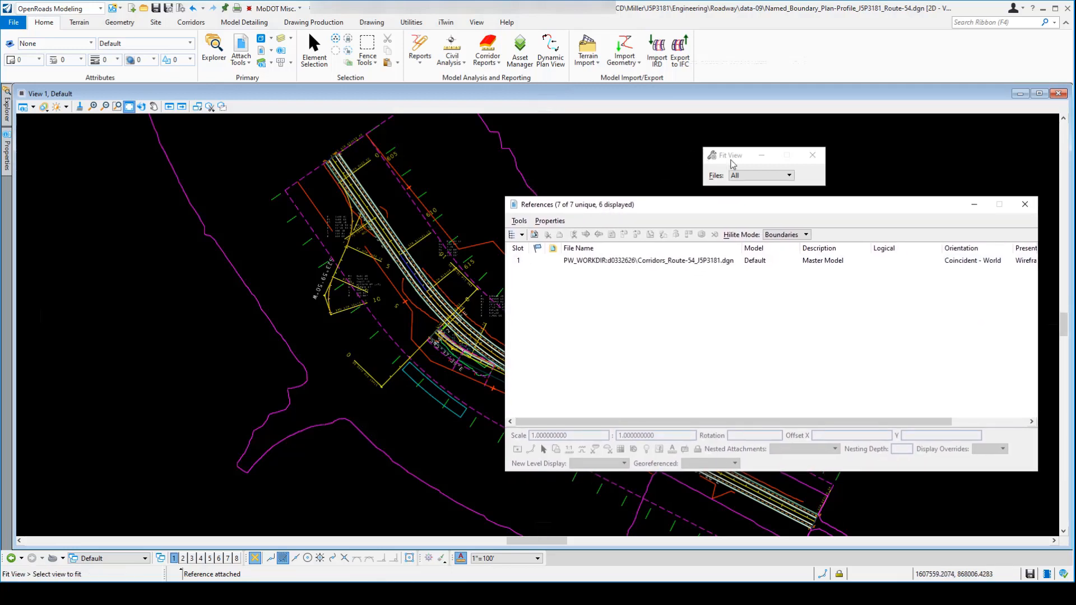
click(745, 160)
drag(745, 159, 944, 129)
drag(754, 208, 756, 179)
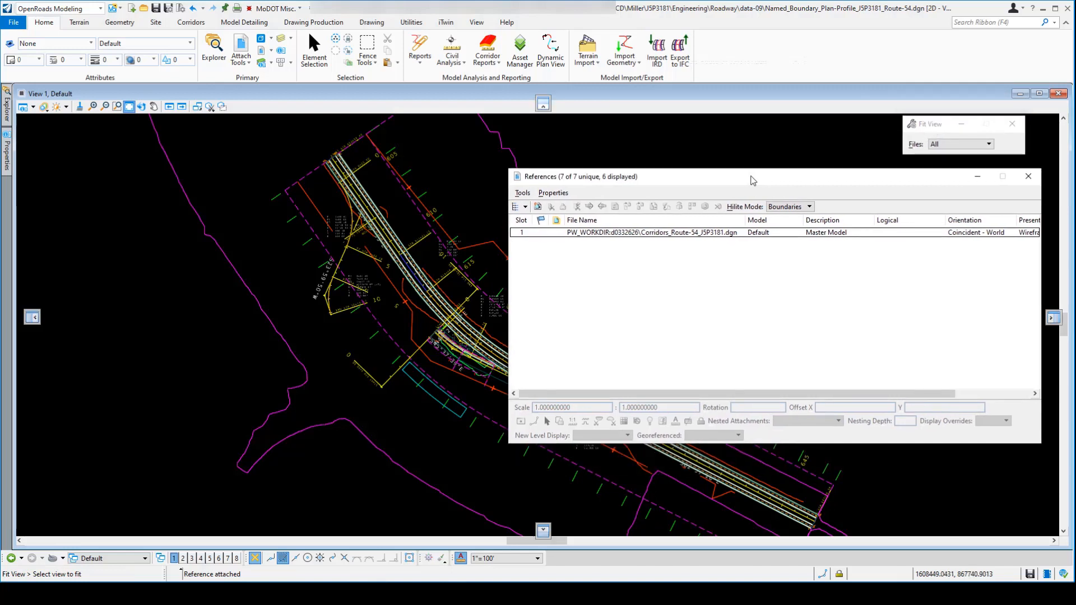
- Show the reference hierarchy, widen it, and expand the corridor attachment to examine its nested references
click(514, 206)
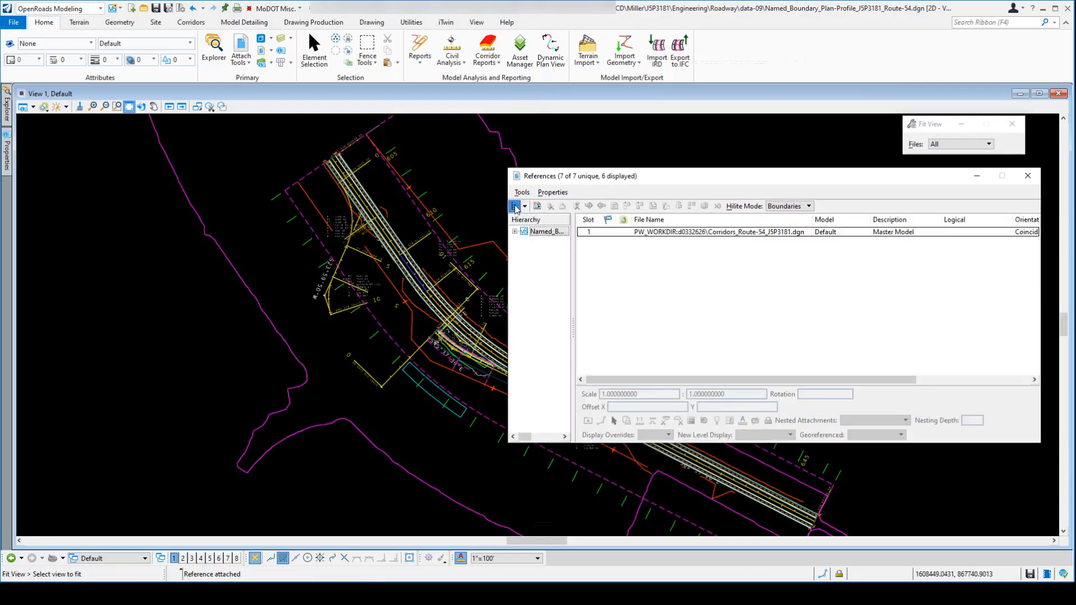
drag(573, 311, 707, 311)
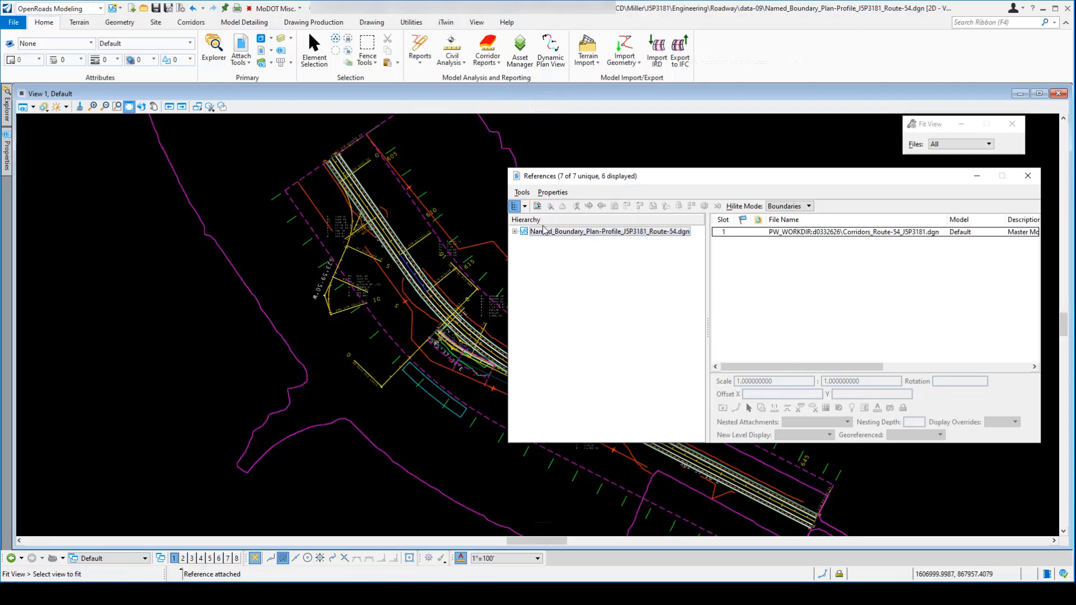
click(514, 232)
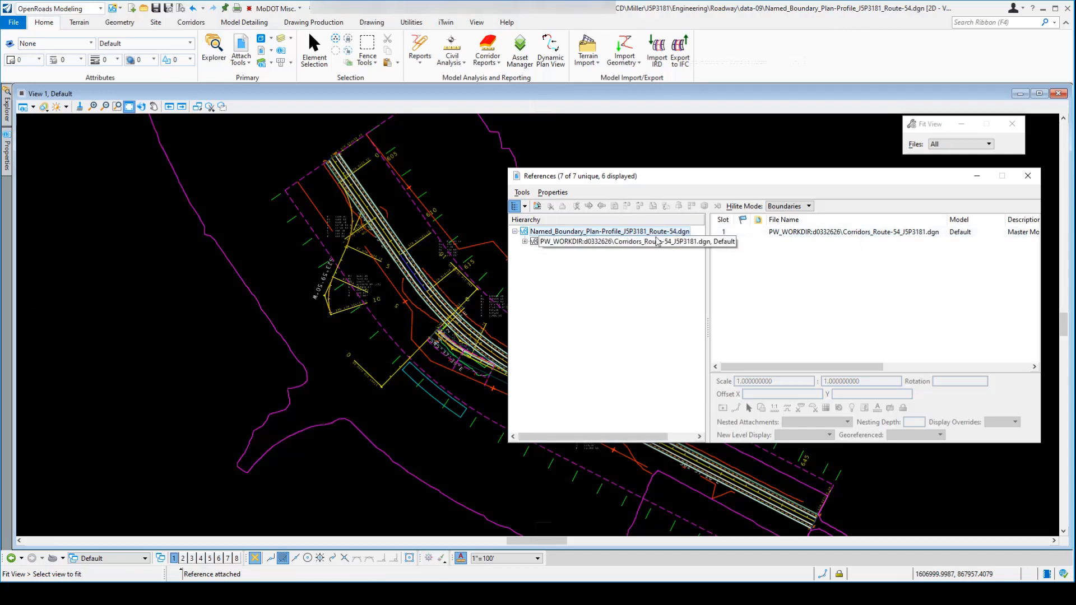
click(525, 241)
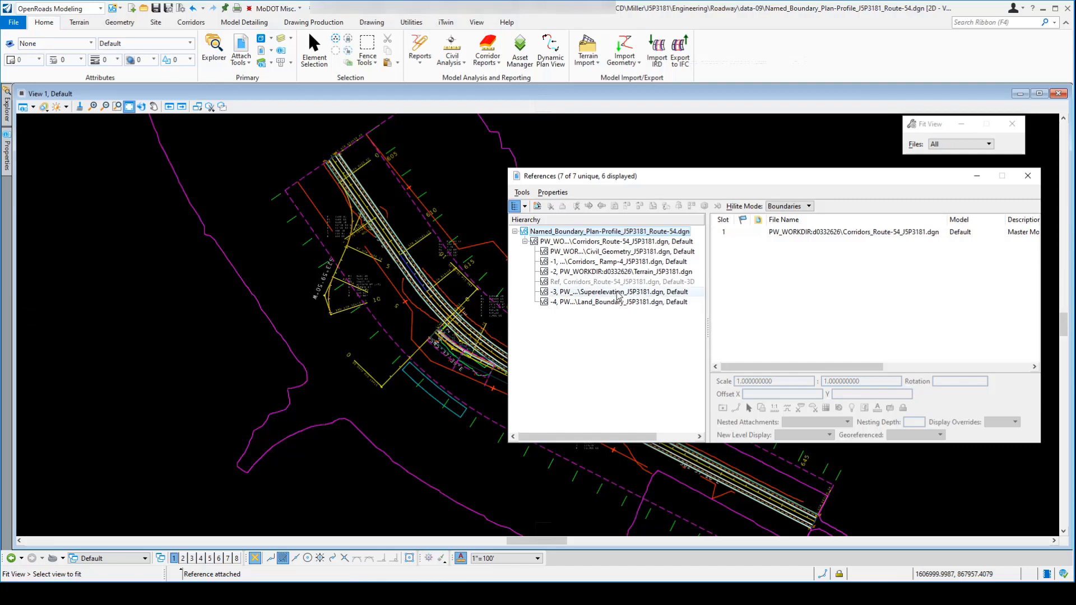
drag(661, 181, 596, 190)
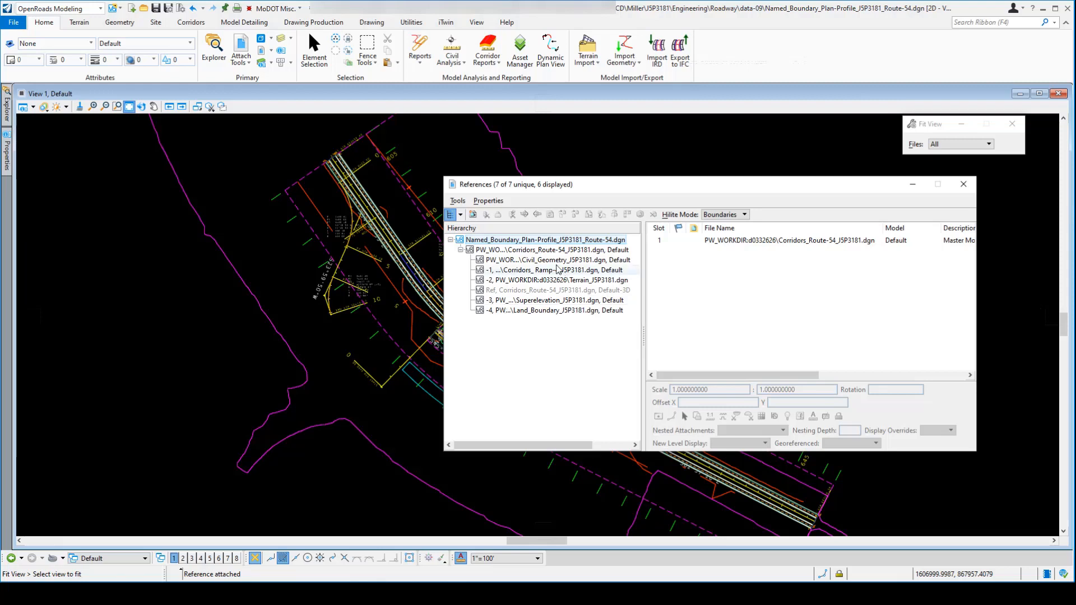
- Close the References manager and leave Fit View, returning to Element Selection
click(963, 185)
scroll(457, 273, up, 2)
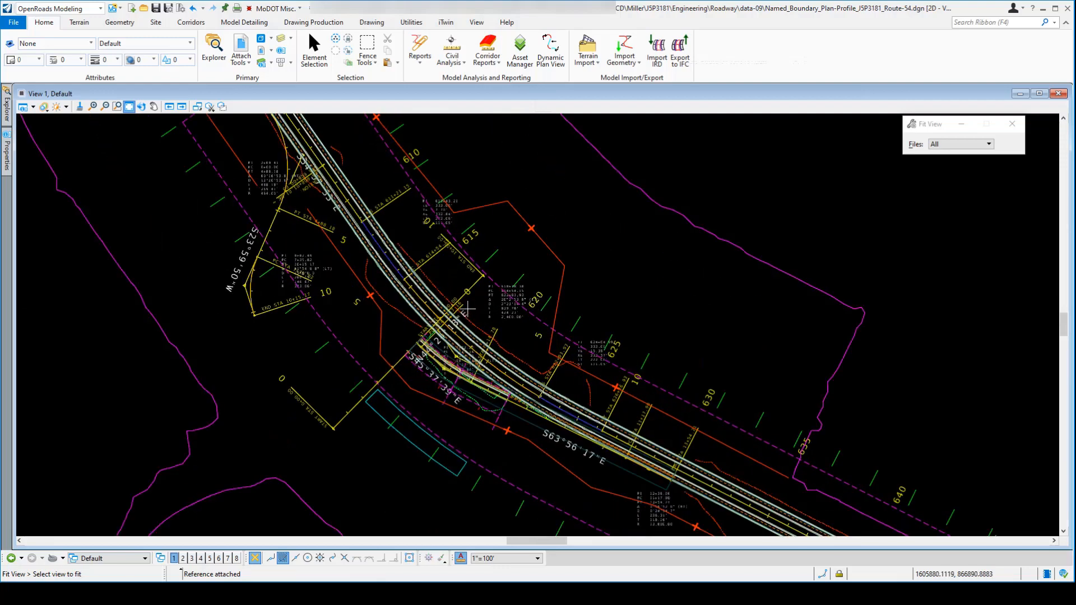
right_click(457, 273)
scroll(486, 243, down, 2)
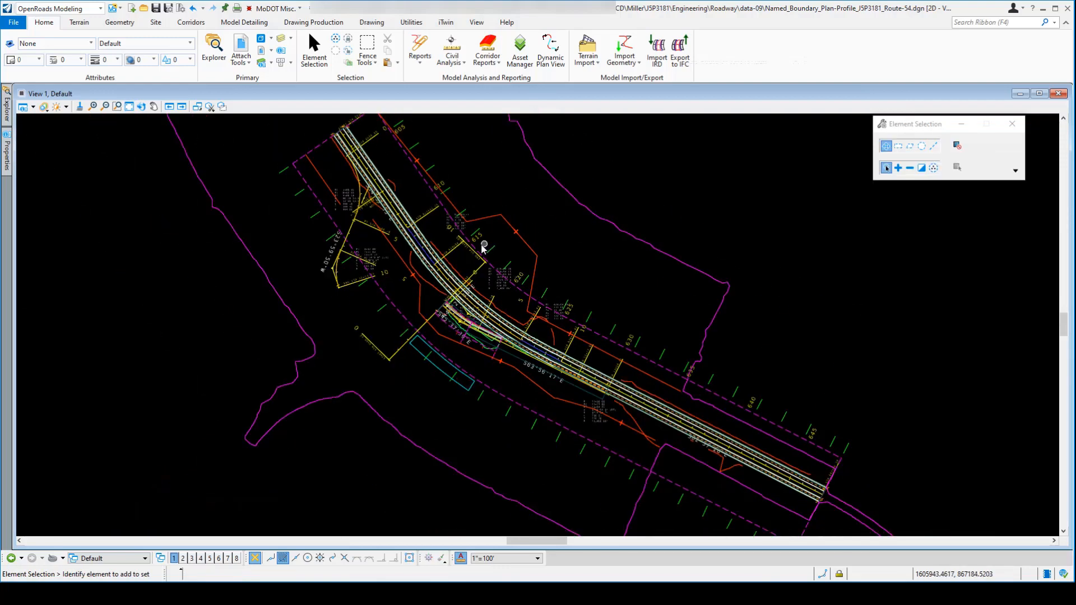
scroll(471, 196, up, 1)
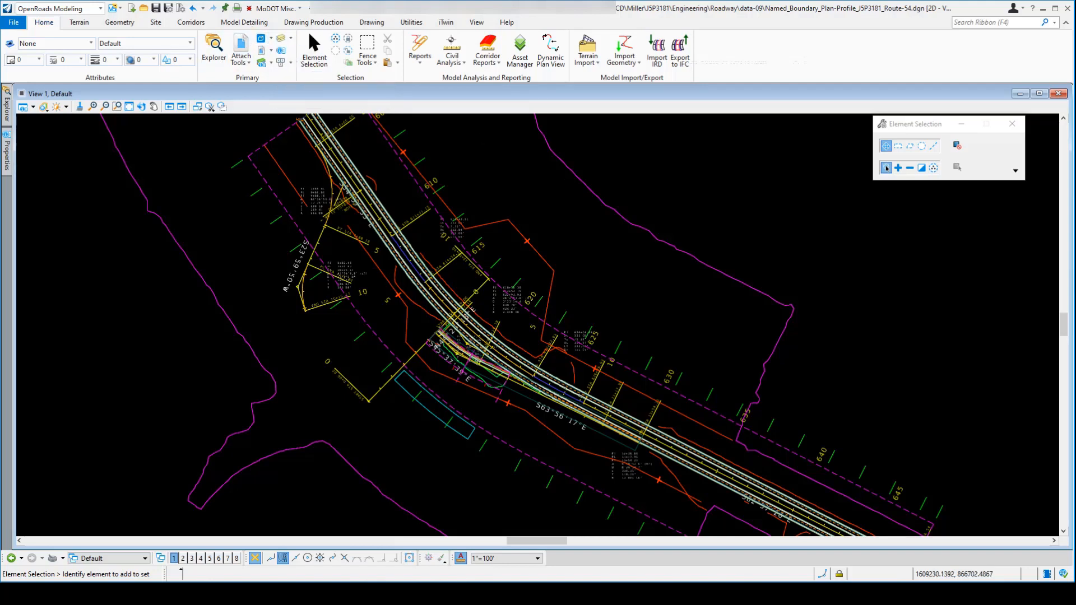
- In View 1's level display, use Off By Element on the dashed magenta corridor outline, the end condition exception and the Ramp 4-1 superelevation section
drag(1075, 168, 728, 124)
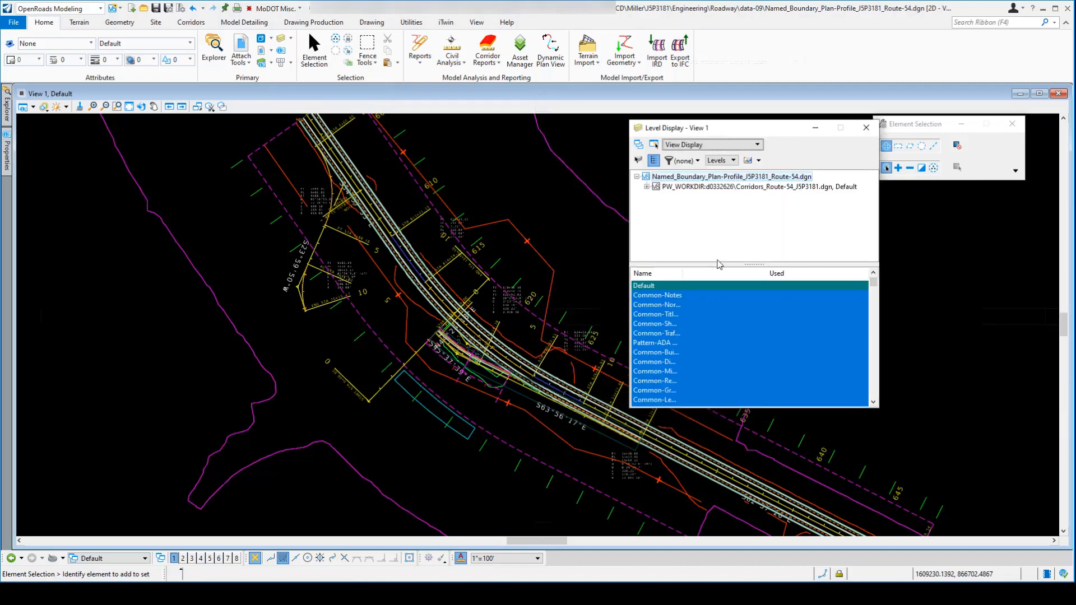
right_click(735, 340)
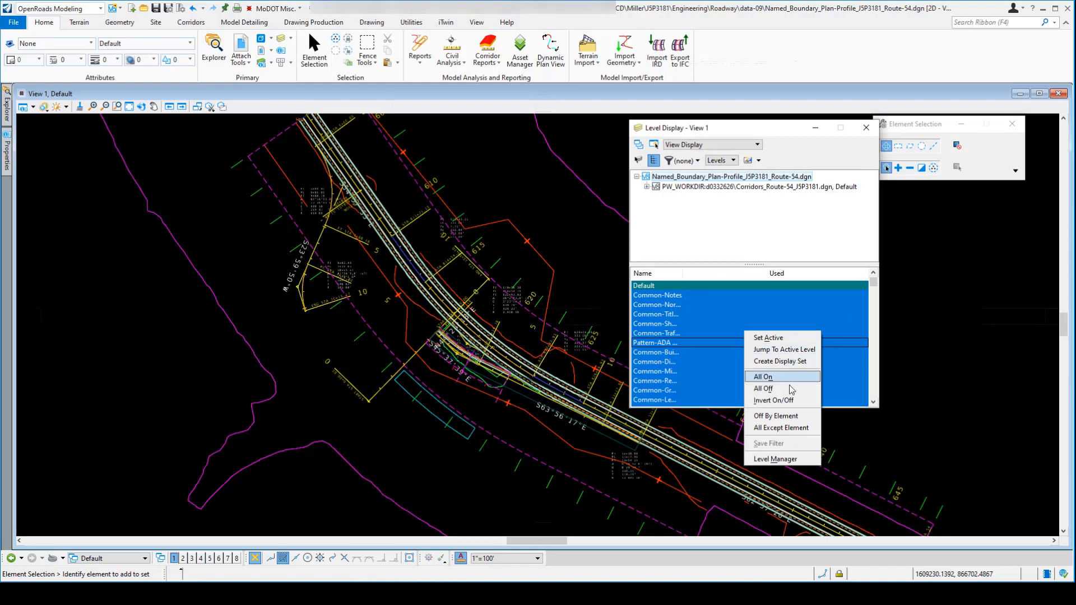
click(775, 417)
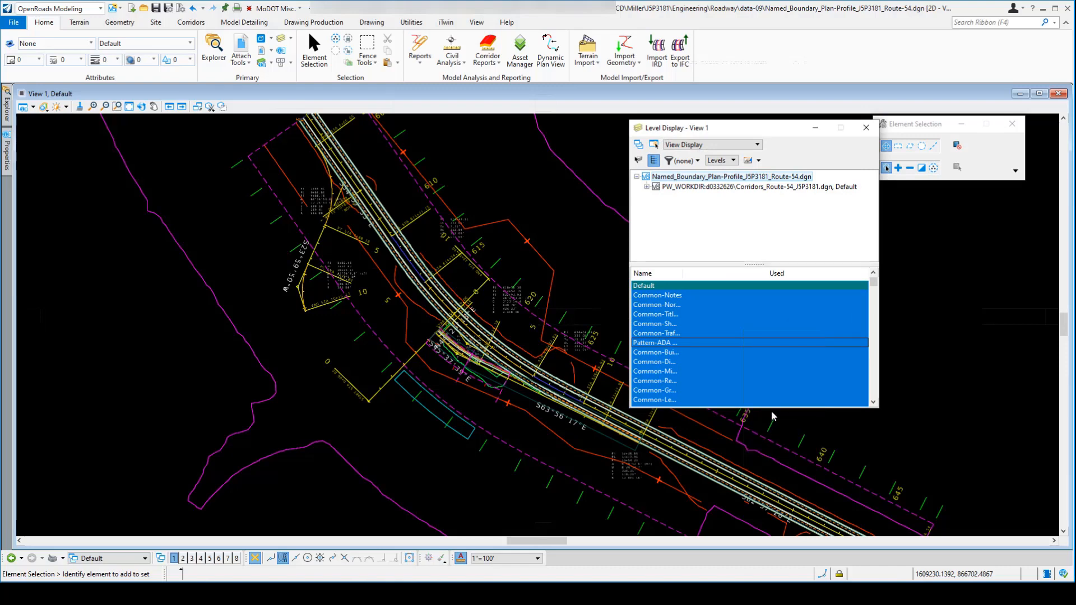
scroll(429, 290, down, 2)
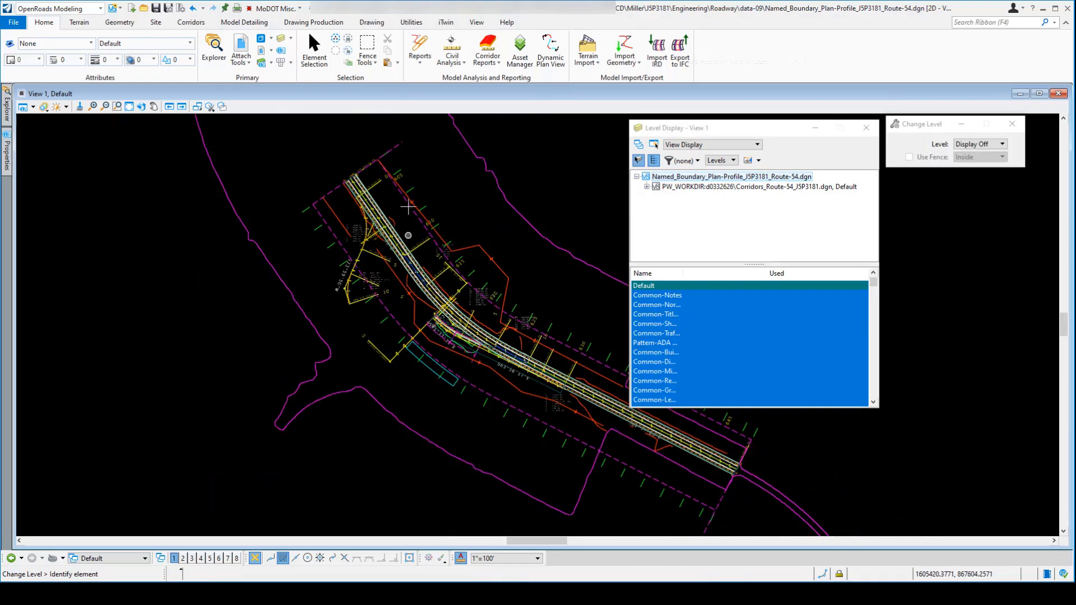
click(401, 143)
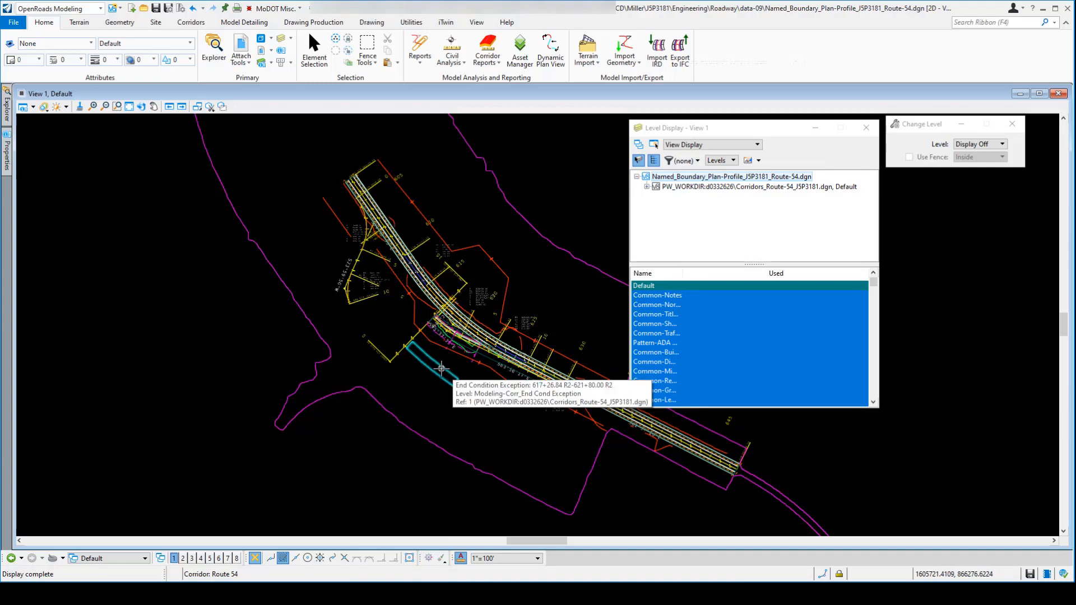
scroll(485, 377, up, 3)
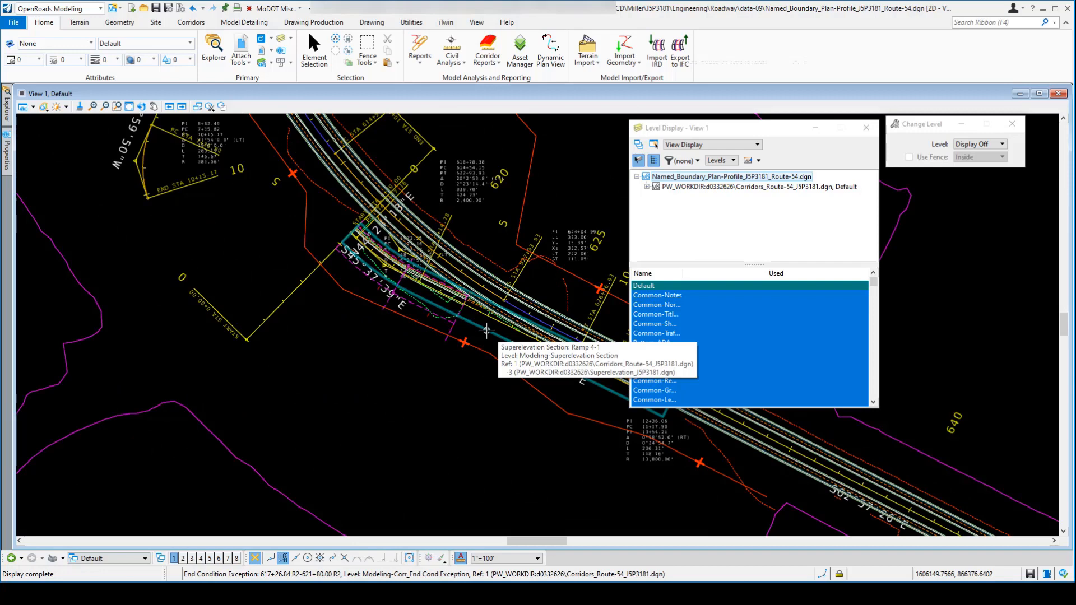
click(486, 331)
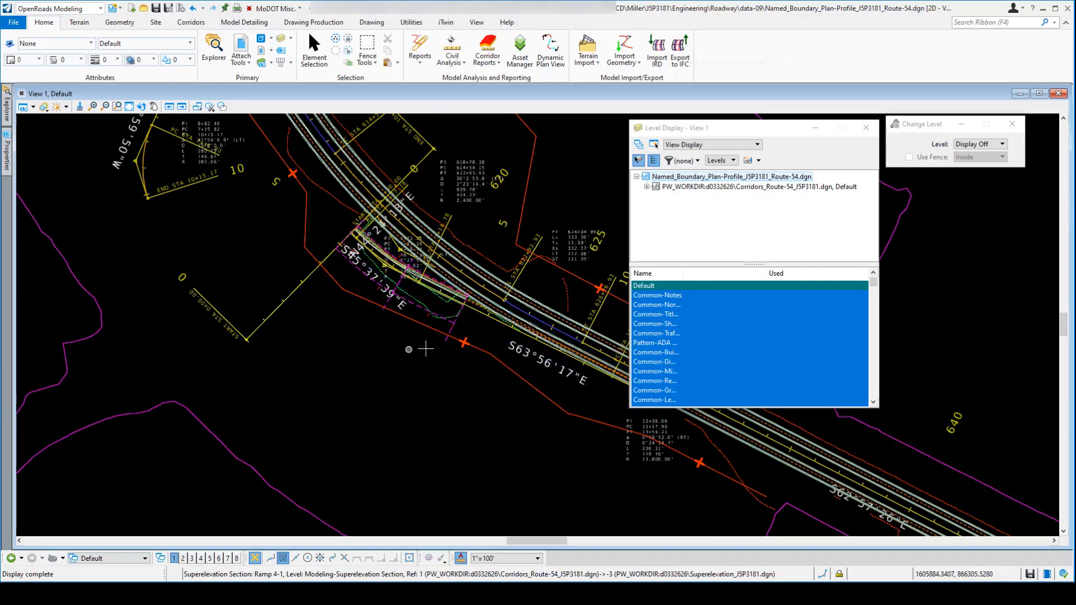
- Turn off the level of the remaining dashed magenta lines along Ramp 4 and check the rest of the corridor plan
scroll(542, 314, up, 3)
scroll(542, 314, up, 1)
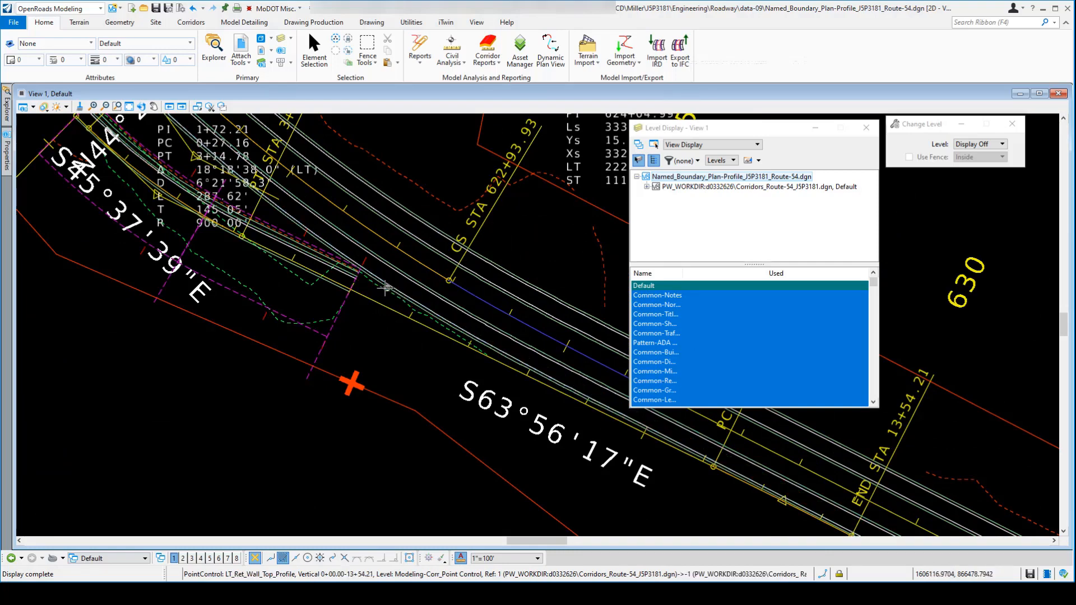
scroll(467, 362, down, 1)
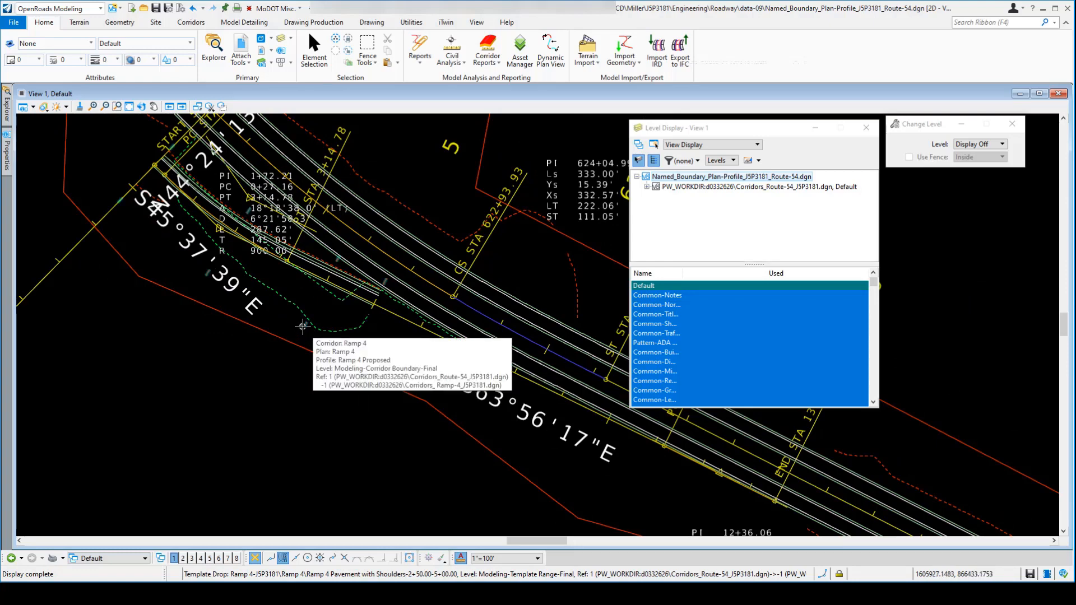
scroll(438, 360, down, 2)
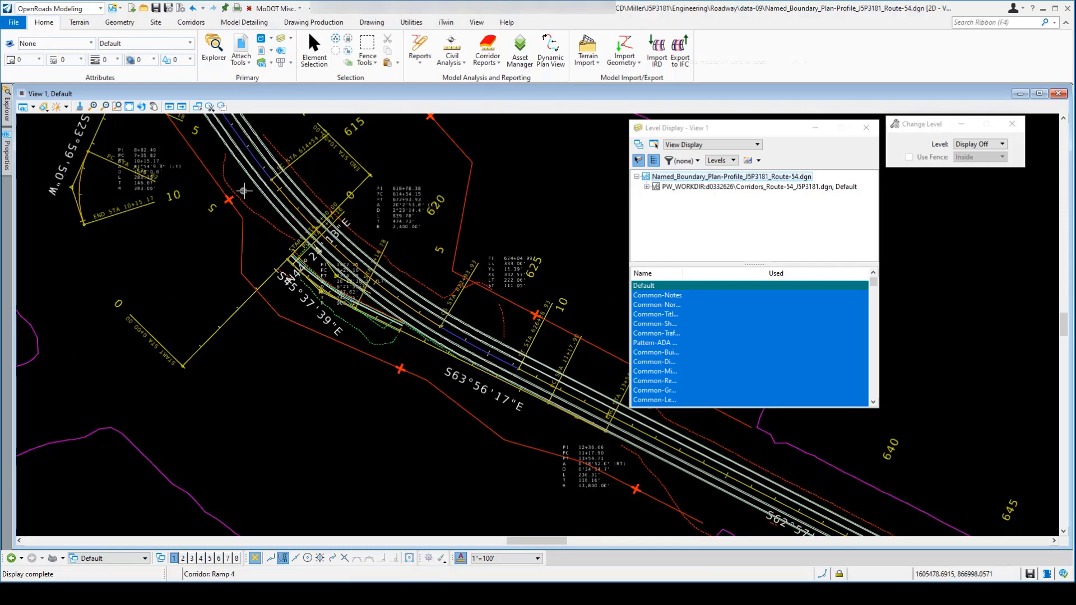
scroll(244, 191, down, 2)
scroll(216, 138, up, 2)
scroll(261, 198, down, 2)
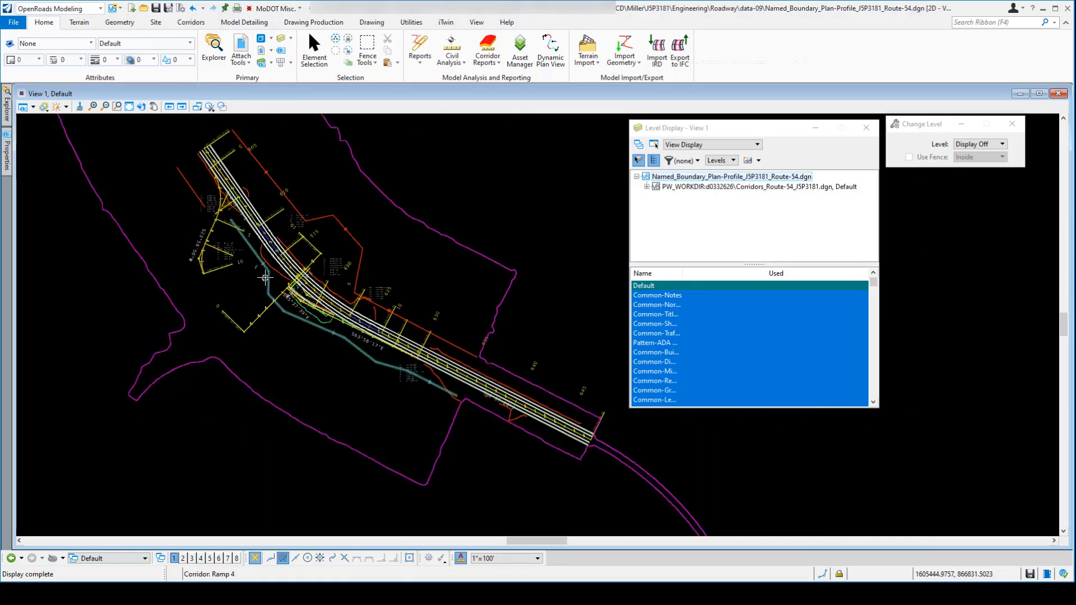
scroll(274, 180, up, 2)
- Close the Level Display dialog and leave the Change Level tool for Element Selection
click(686, 128)
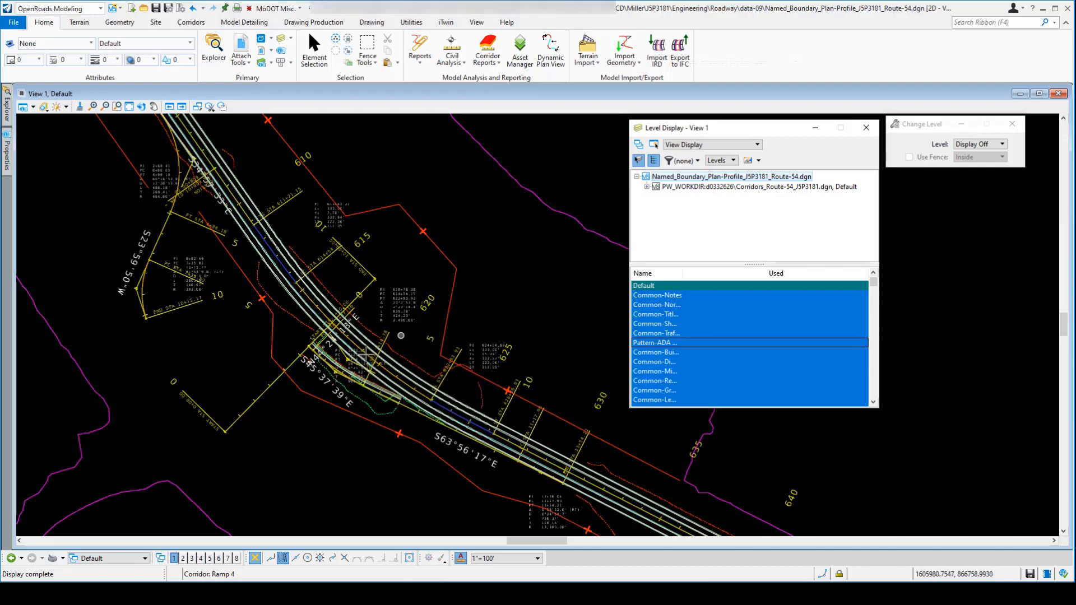
click(873, 132)
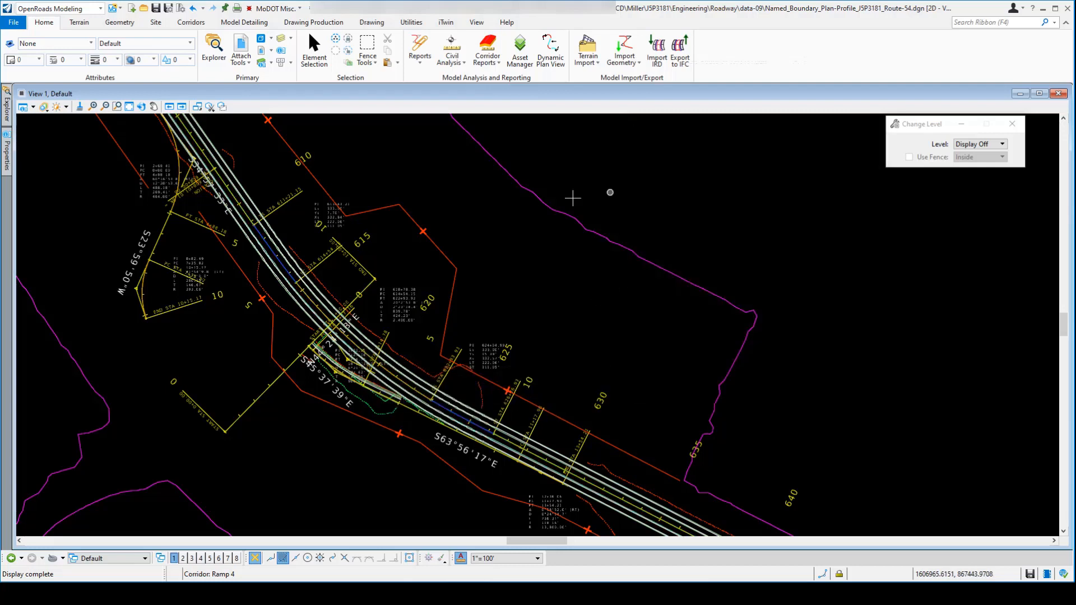
key(Escape)
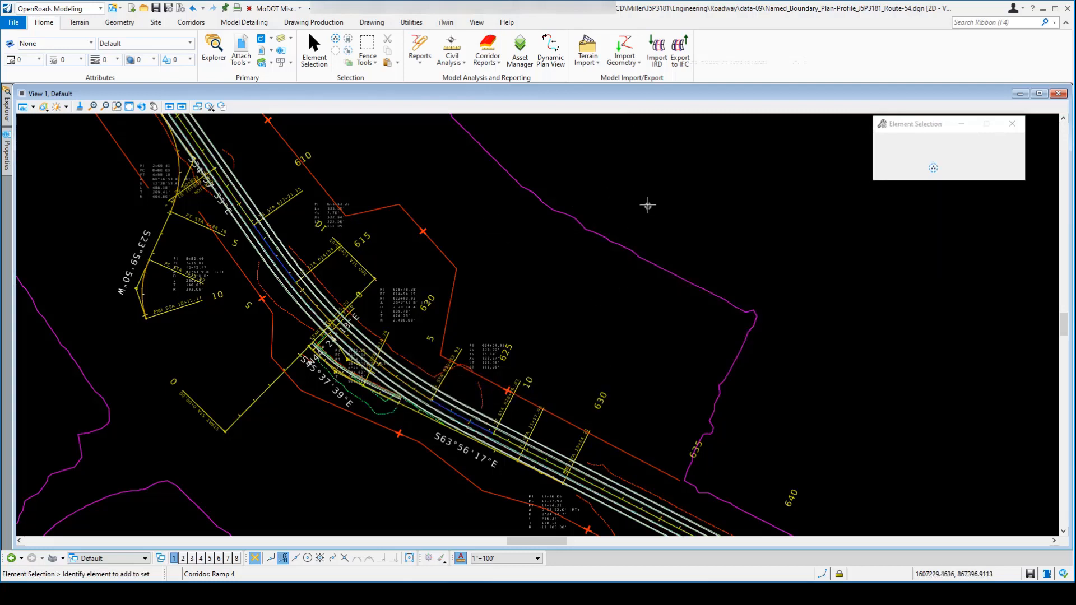
- Try to open the 2 Views Plan/Profile layout with a dynamic profile of the Route 54 centerline in View 4
scroll(488, 206, down, 1)
scroll(448, 206, down, 1)
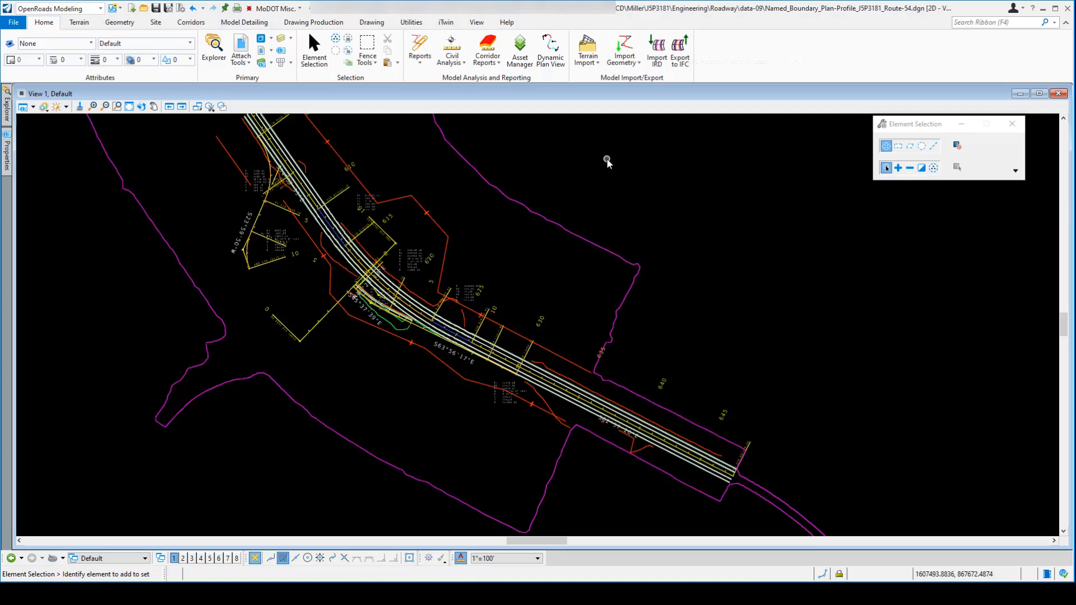
right_click(607, 161)
mouse_move(635, 173)
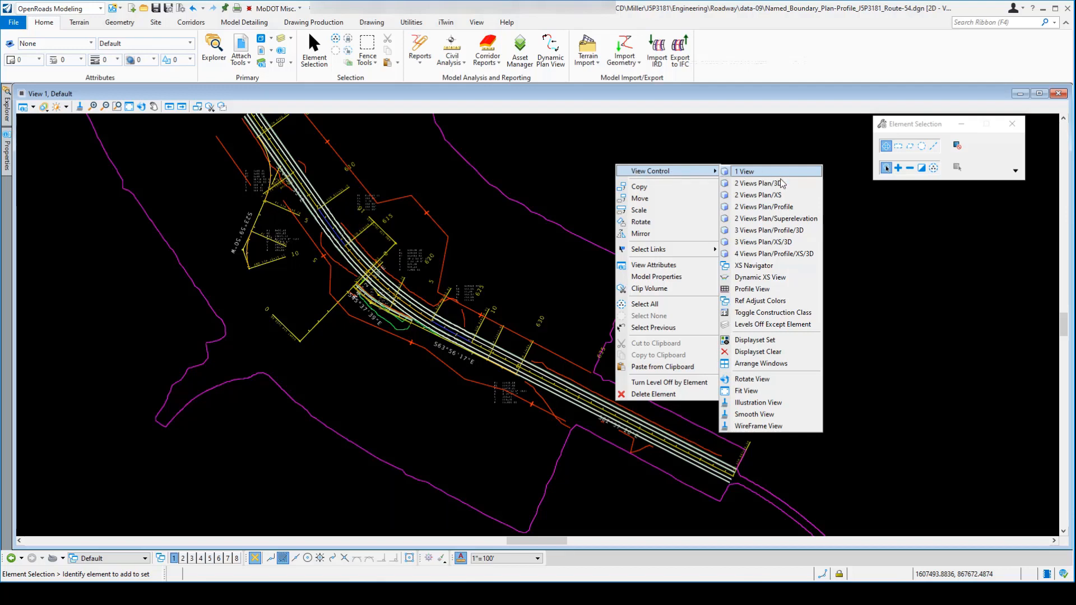
click(769, 207)
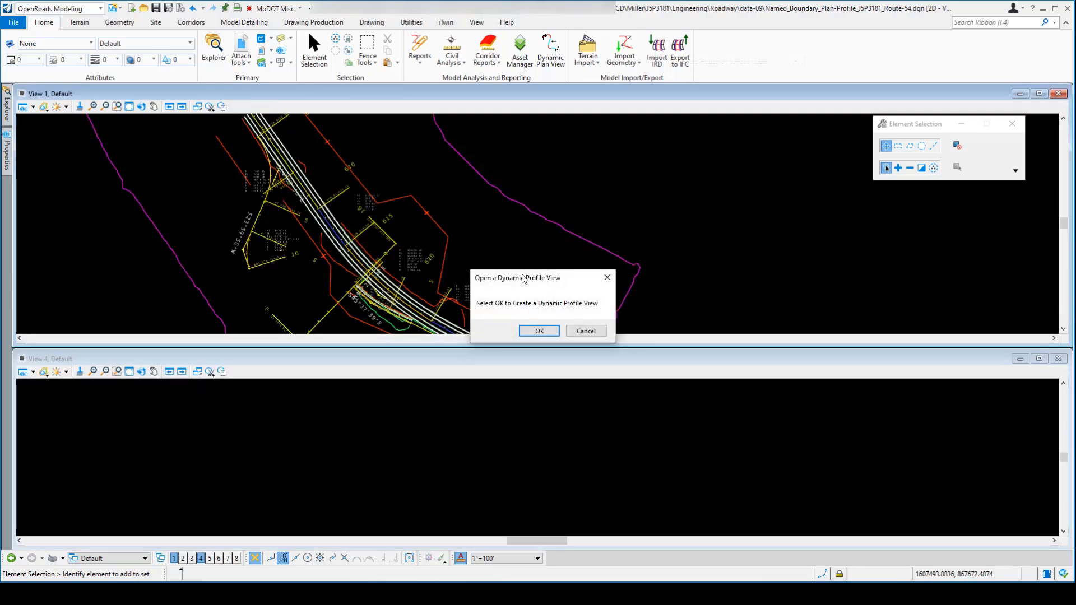
drag(523, 279, 538, 289)
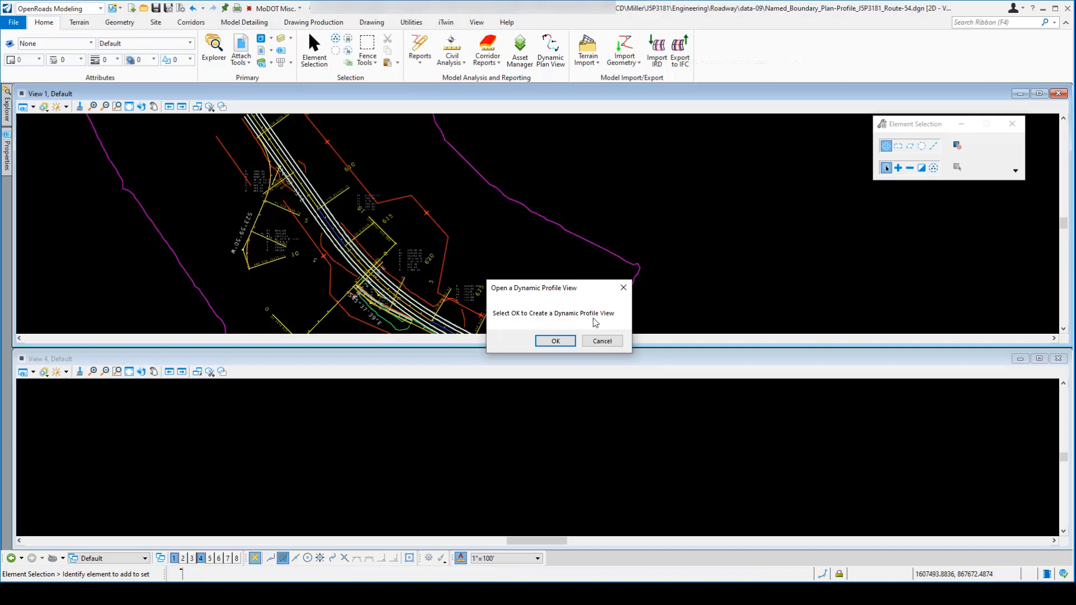
click(556, 342)
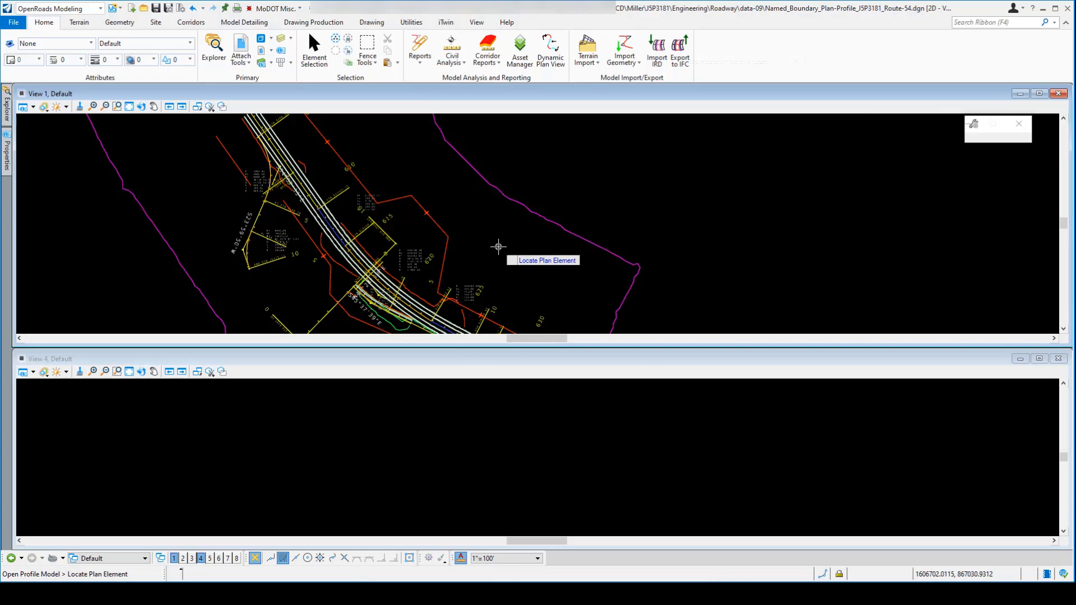
scroll(297, 186, up, 5)
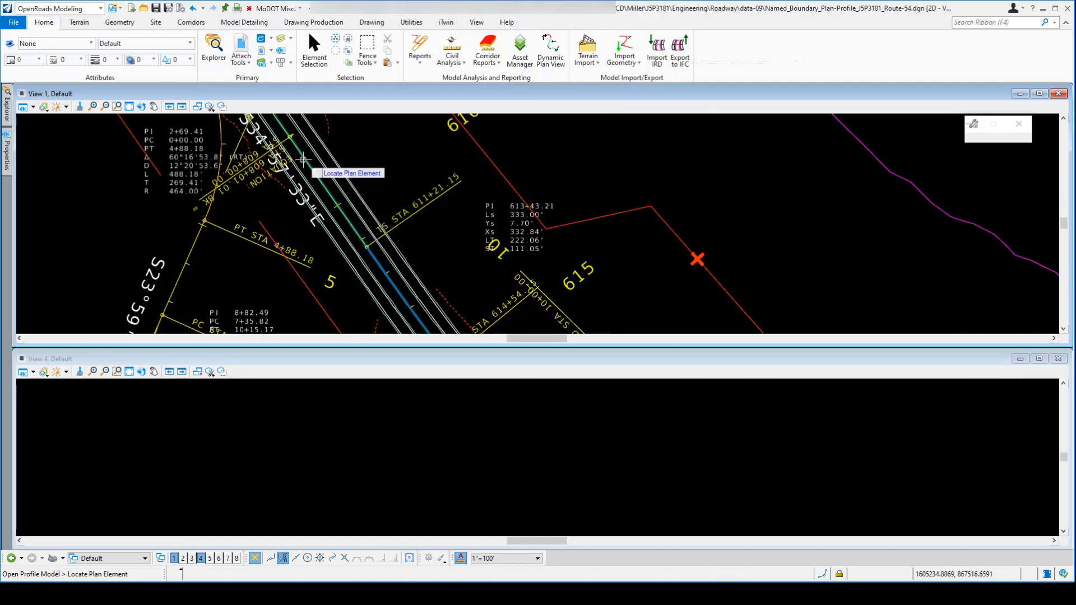
click(303, 160)
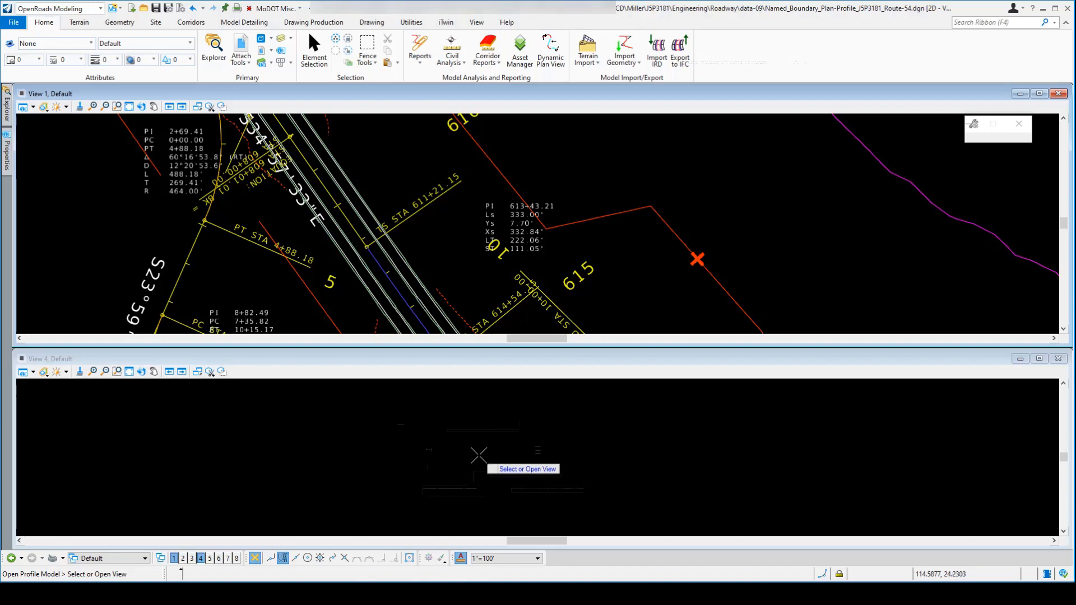
click(479, 455)
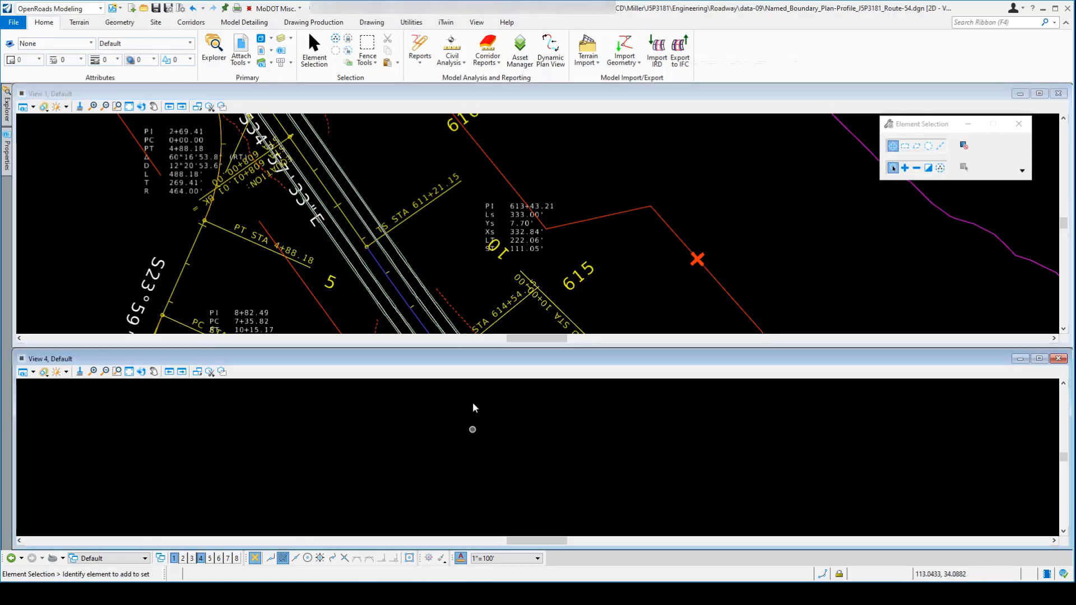
- Apply the 2 Views Plan/Profile layout again and create a dynamic profile in View 4 from the Route 54 roadway line beside the centerline
right_click(590, 182)
mouse_move(621, 191)
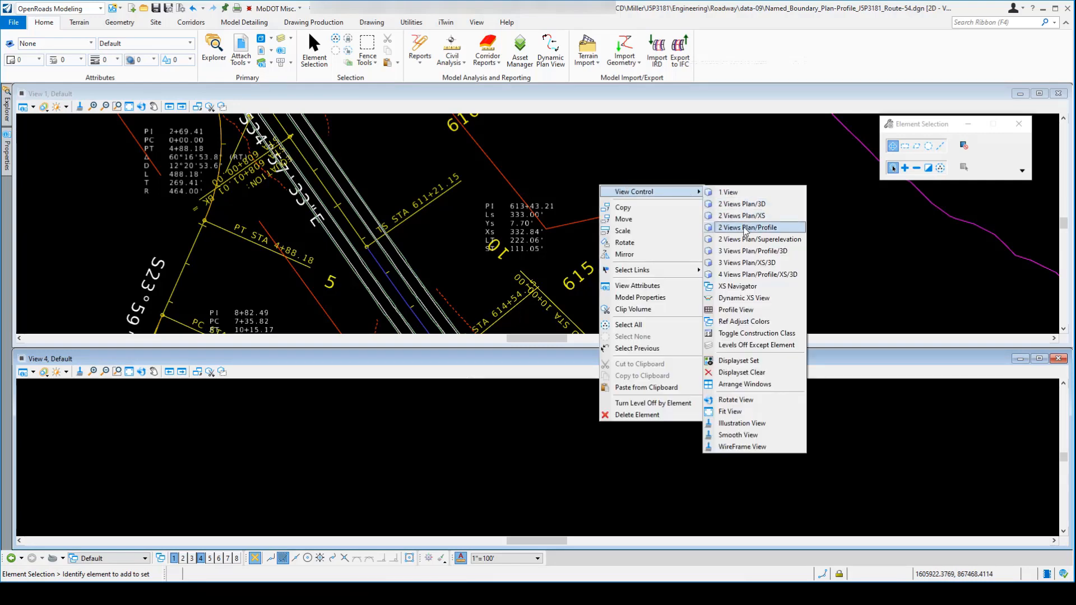
click(745, 228)
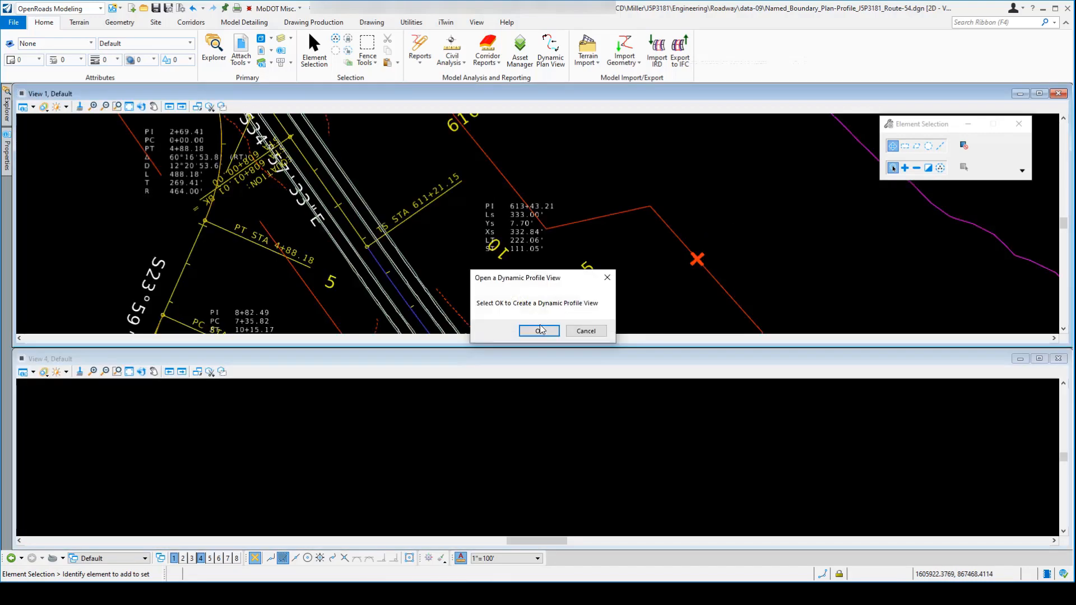
click(539, 330)
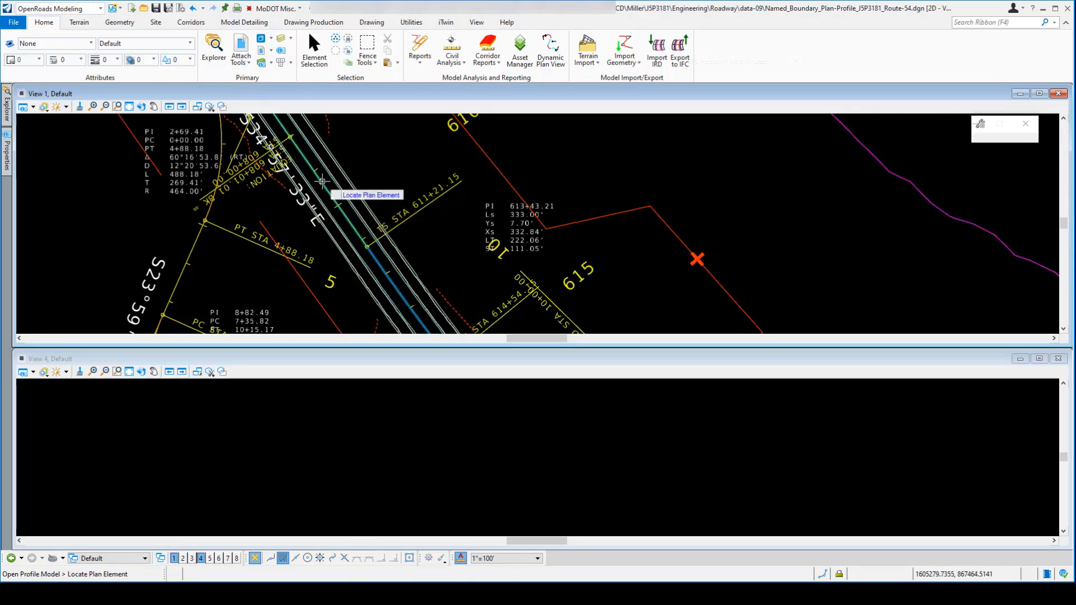
click(322, 181)
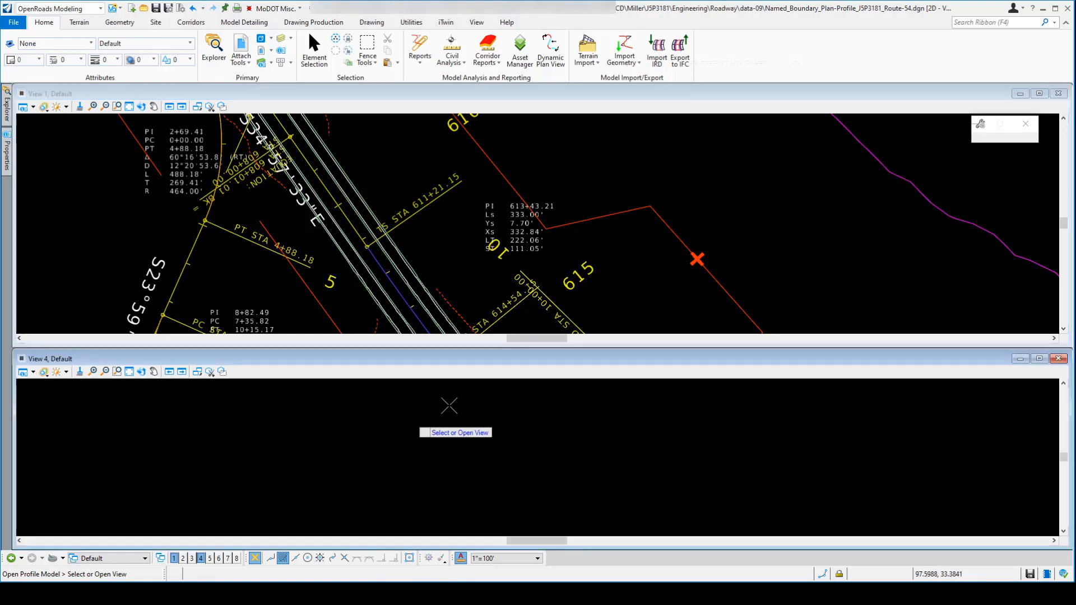
click(450, 410)
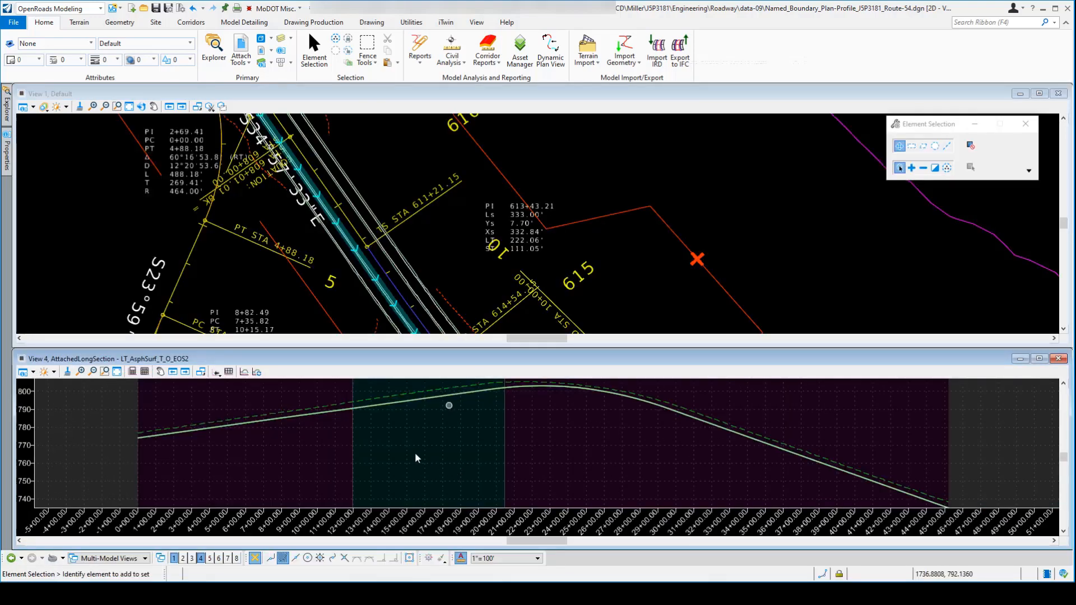
- Switch the workflow to OpenRoads Drawing Production with the plan and profile views framed on Route 54
scroll(416, 458, down, 1)
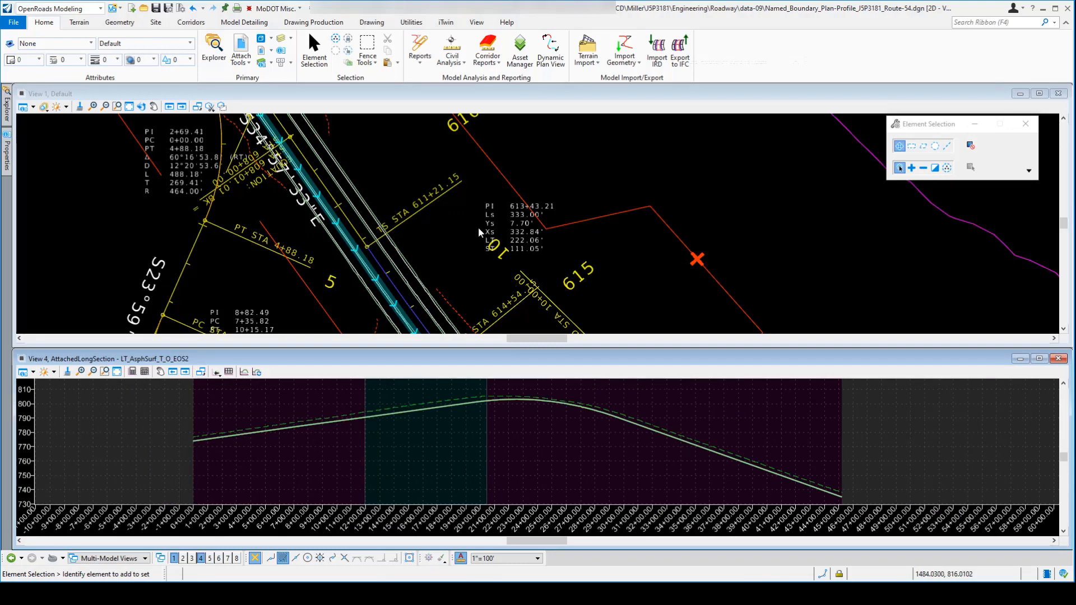
scroll(480, 232, down, 1)
scroll(416, 240, down, 1)
scroll(448, 281, down, 1)
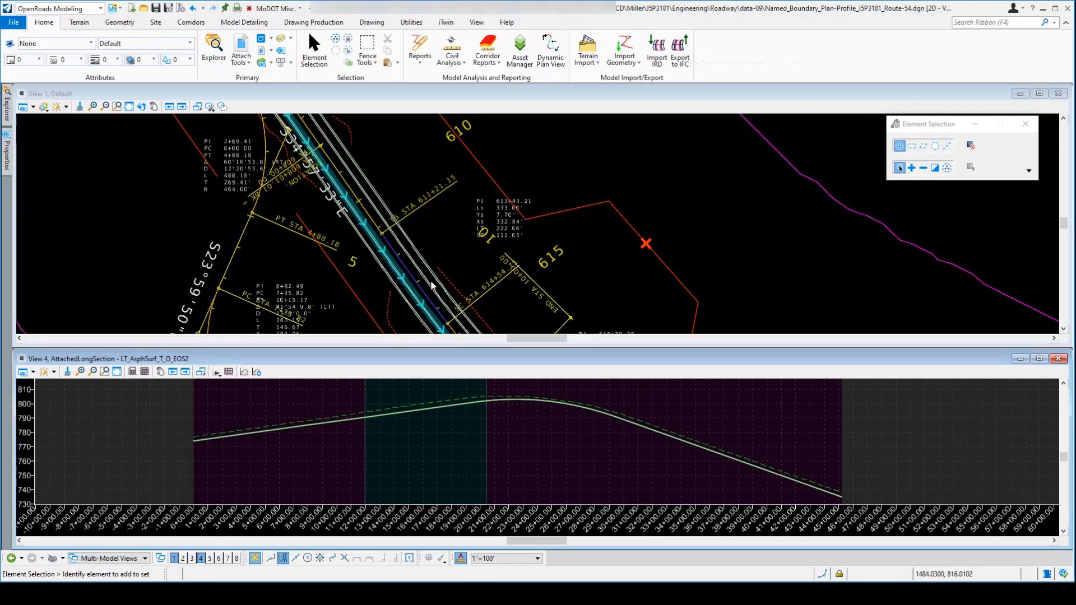
scroll(432, 286, up, 1)
scroll(432, 287, up, 1)
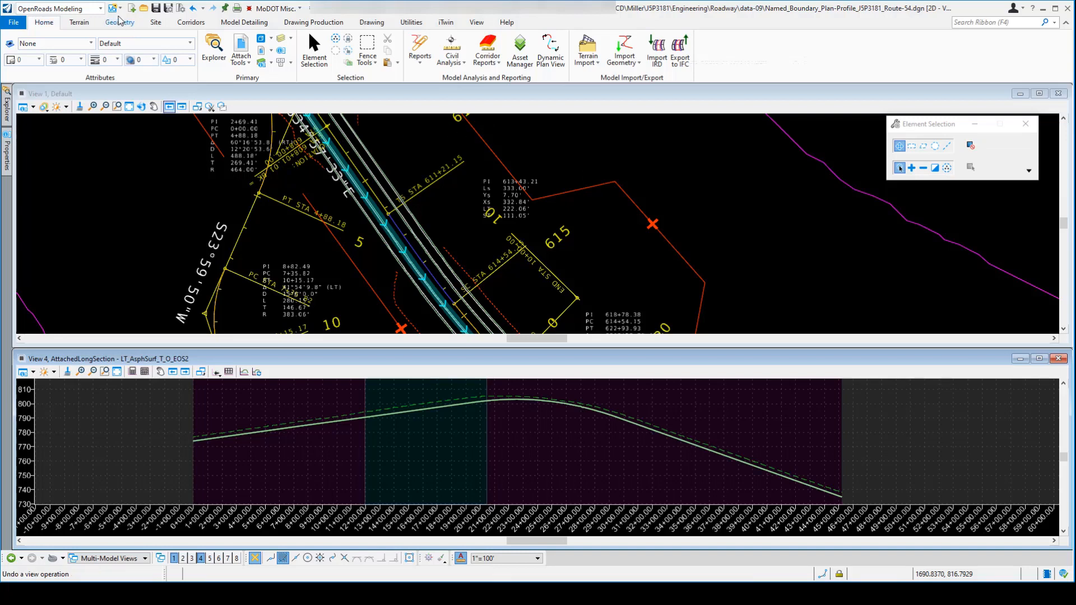
click(101, 9)
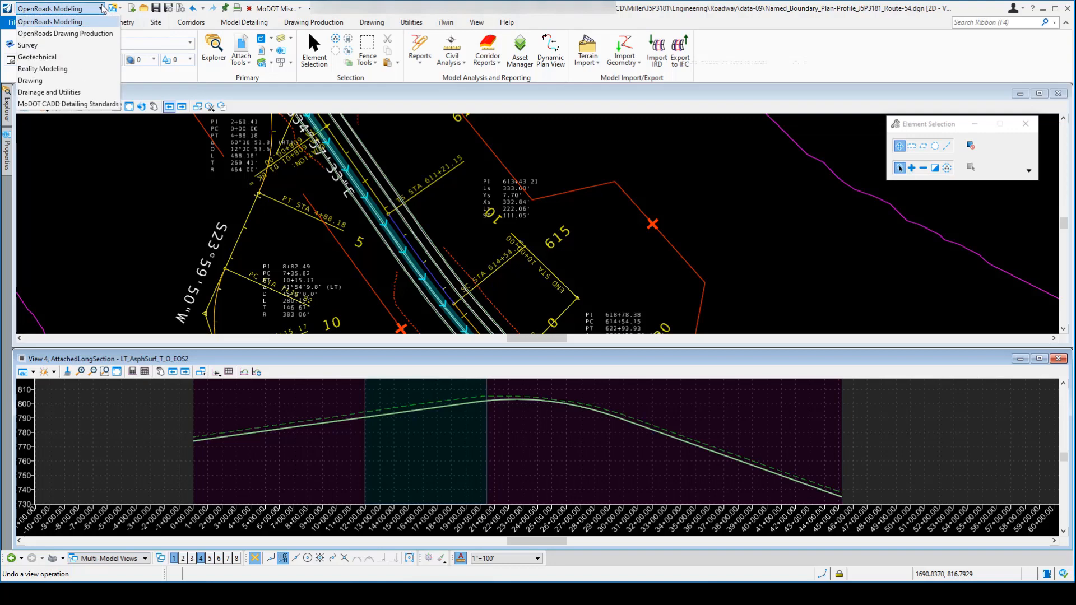
click(84, 33)
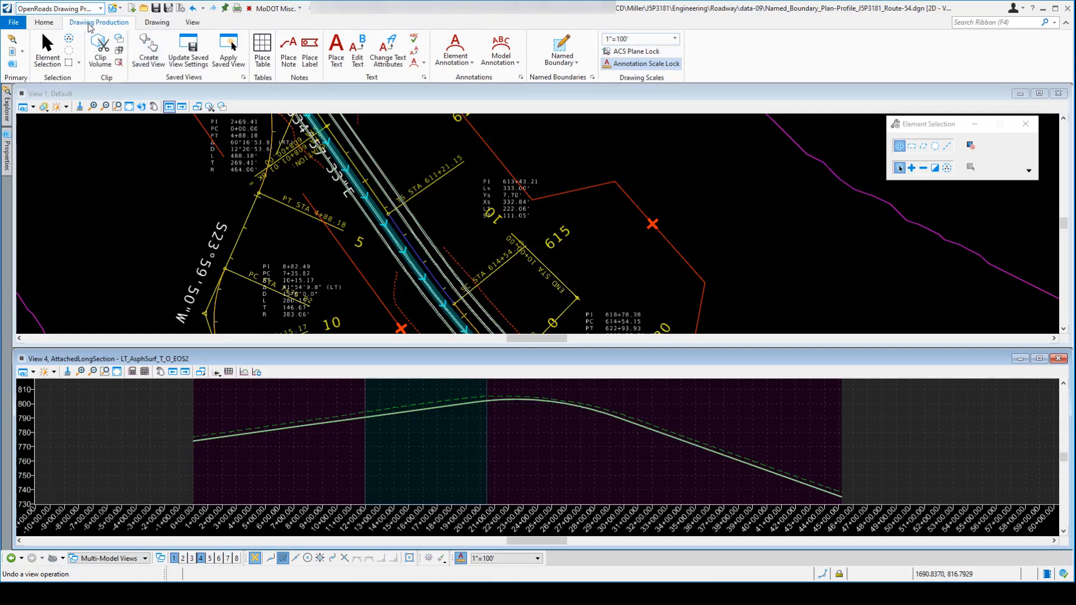
- Start a Civil Plan named boundary with the Design - D Size PlanProfile - Plan View drawing seed and a 1"=50' detail scale
click(563, 45)
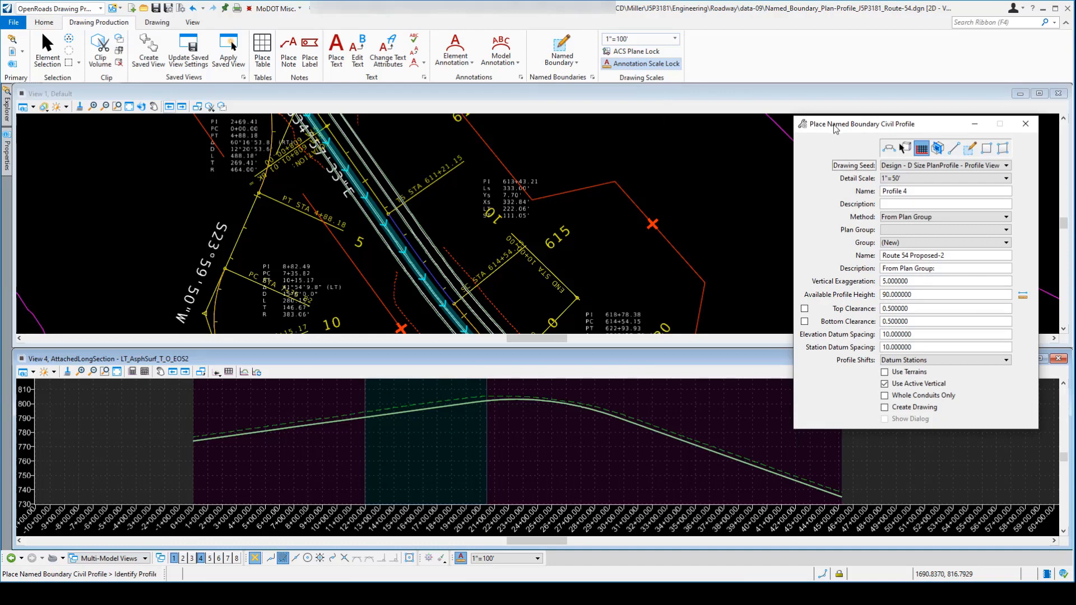
drag(835, 129, 574, 159)
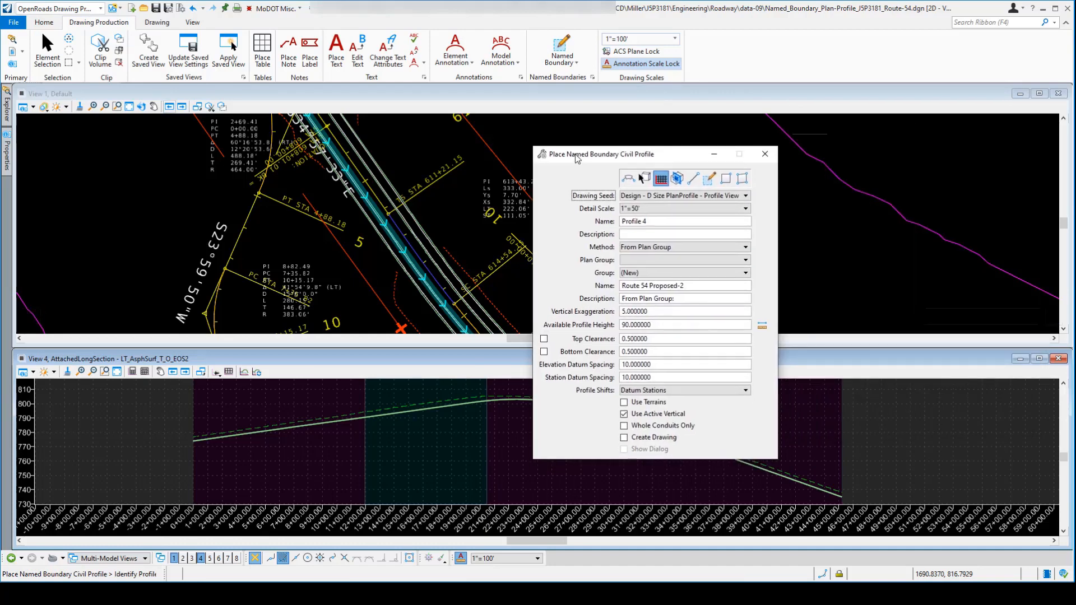
click(629, 181)
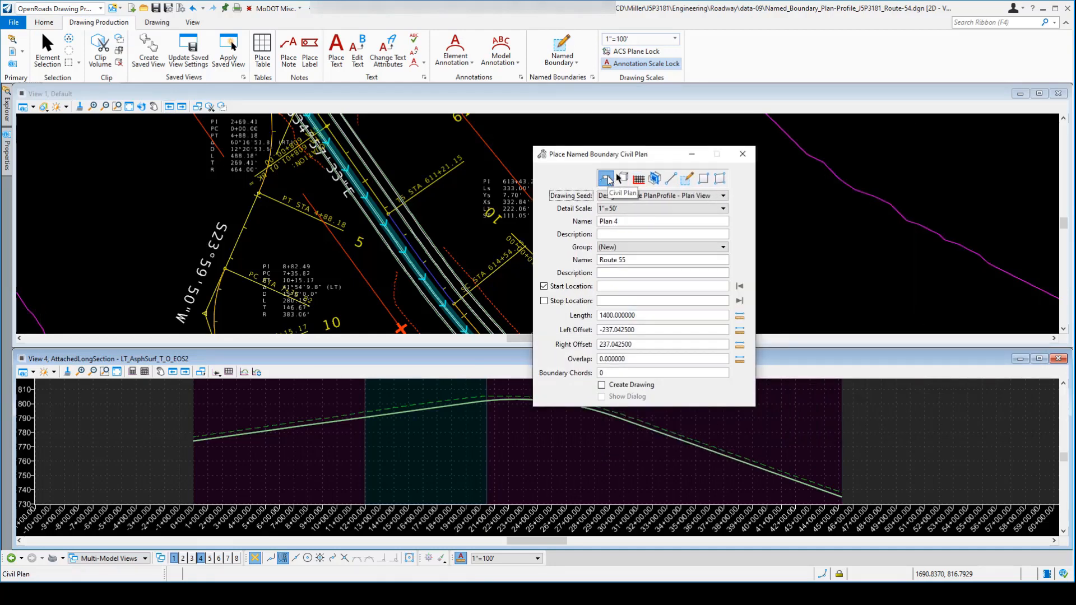
click(659, 197)
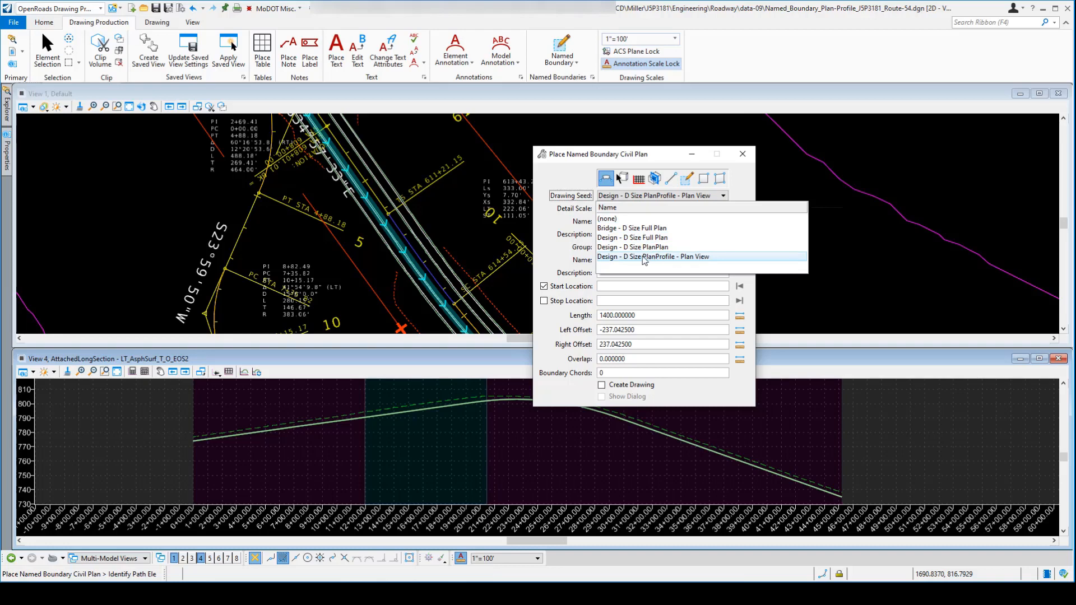
click(644, 257)
click(612, 209)
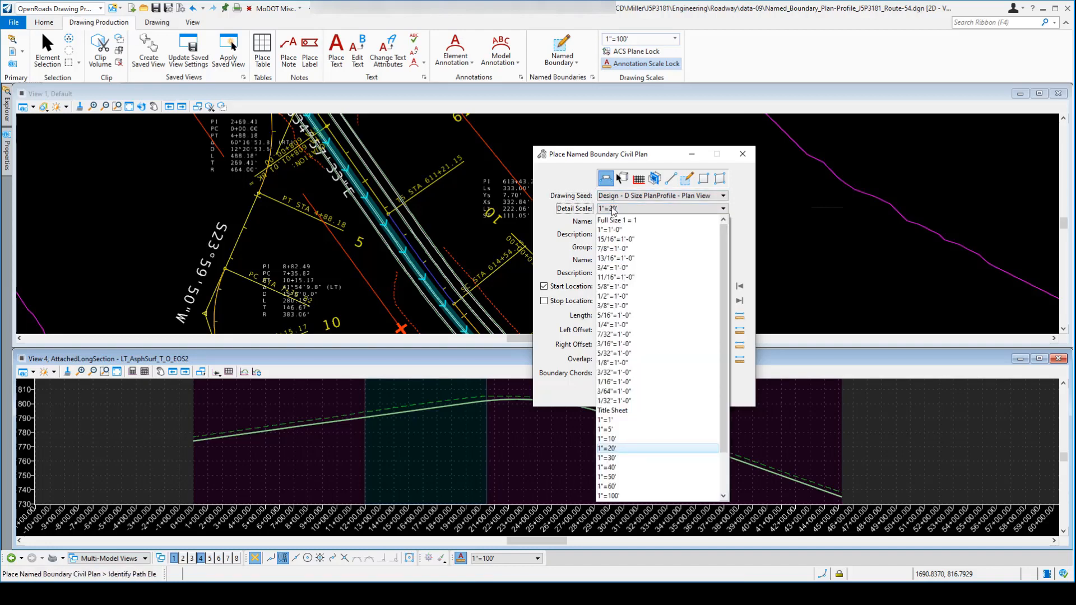
click(611, 477)
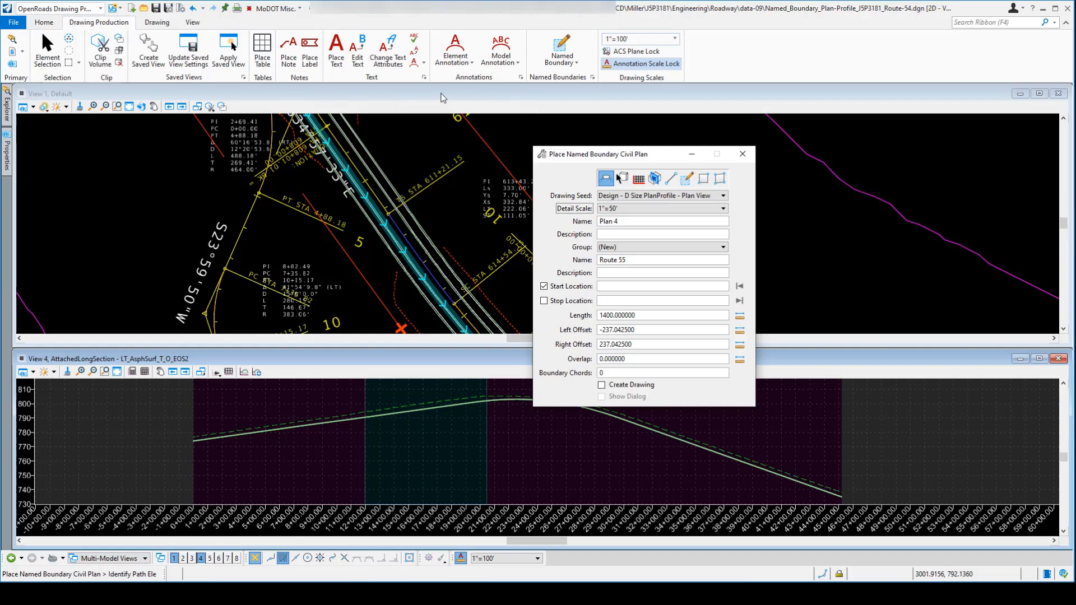
- Identify the Route 54 centerline as the boundary path and lock the start location to the path start
click(454, 98)
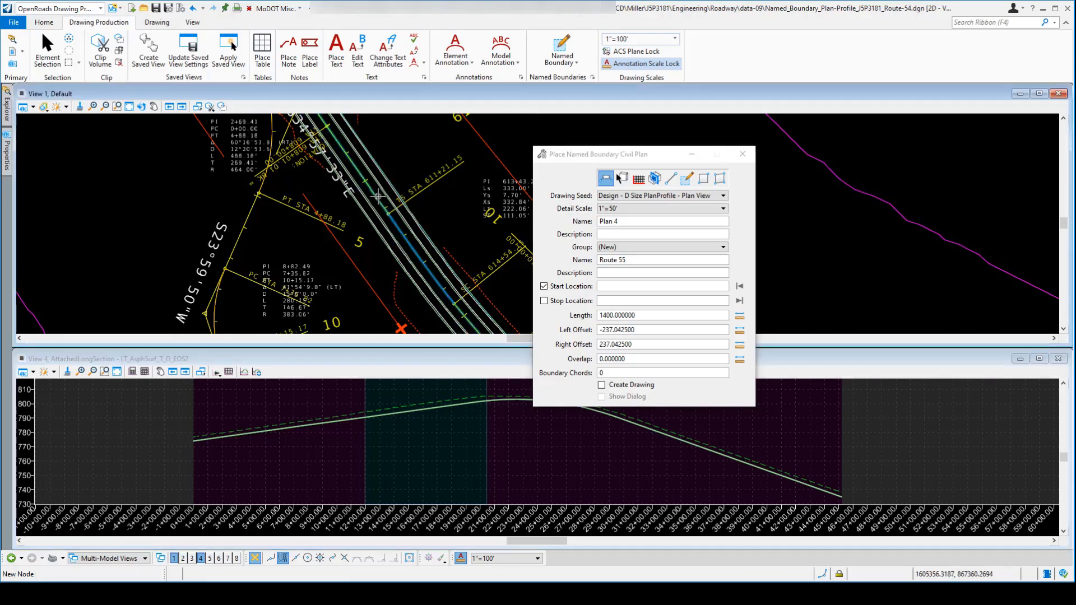
click(375, 194)
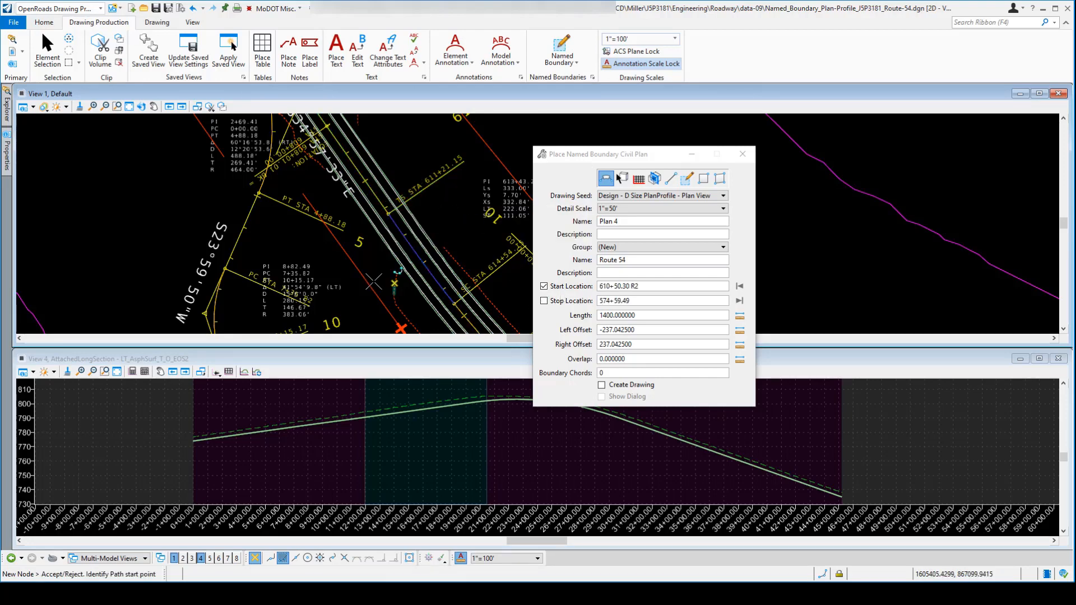
scroll(361, 281, down, 3)
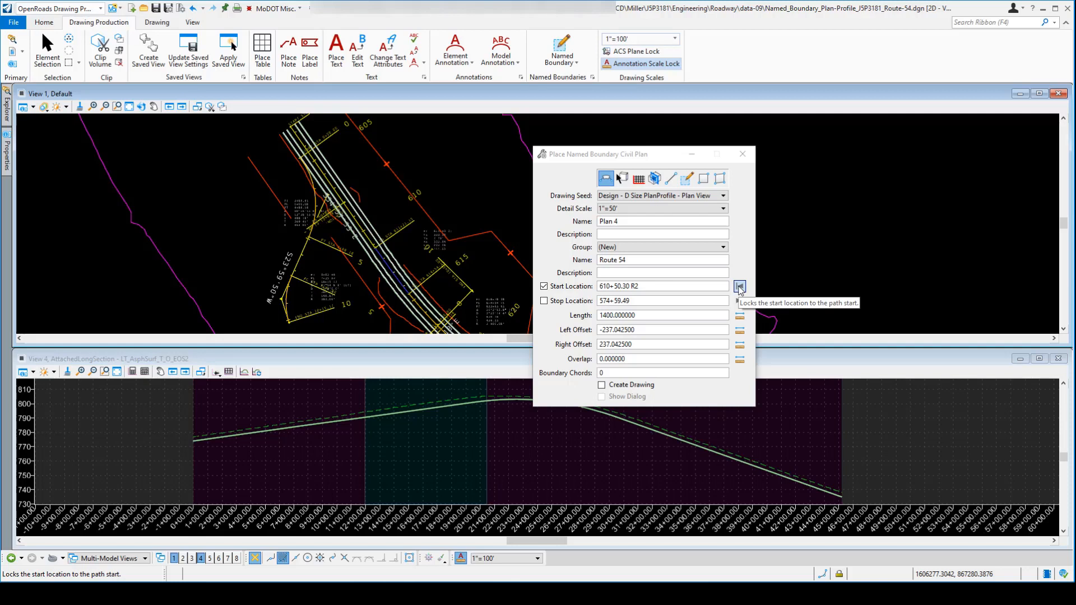
click(739, 287)
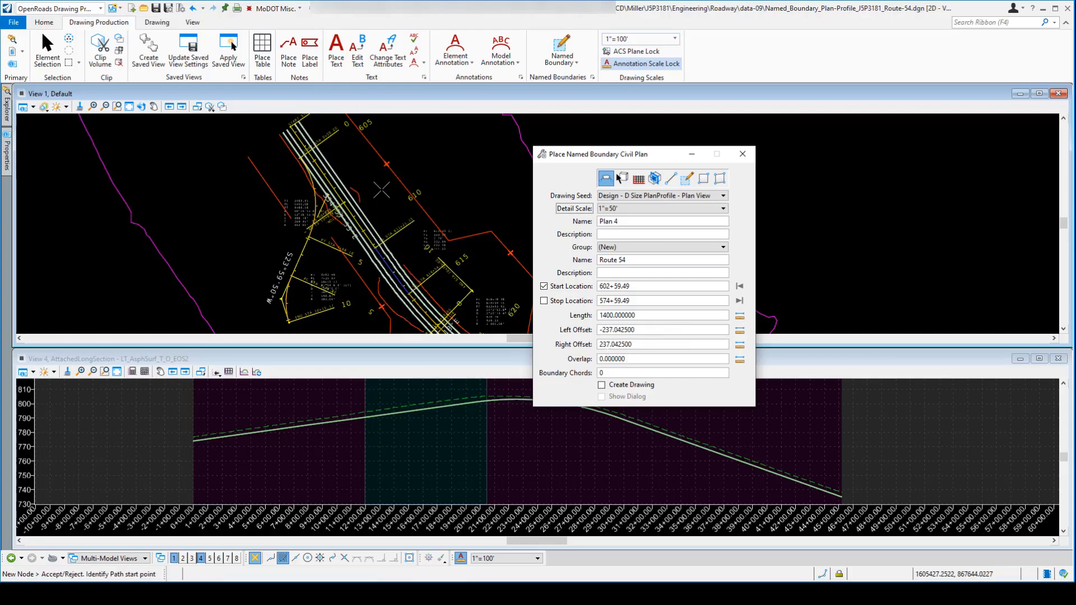
- Place the civil plan named boundaries along Route 54 from the path start to about station 640+89 R2 near the roadway's end
scroll(202, 147, down, 2)
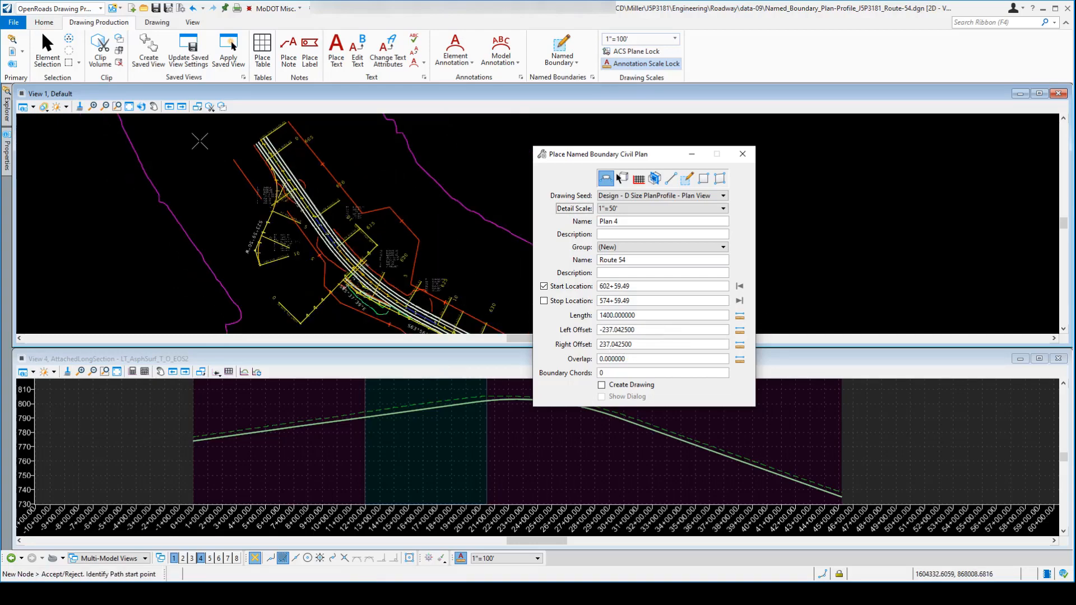
scroll(200, 141, down, 1)
scroll(313, 182, up, 1)
scroll(338, 180, down, 1)
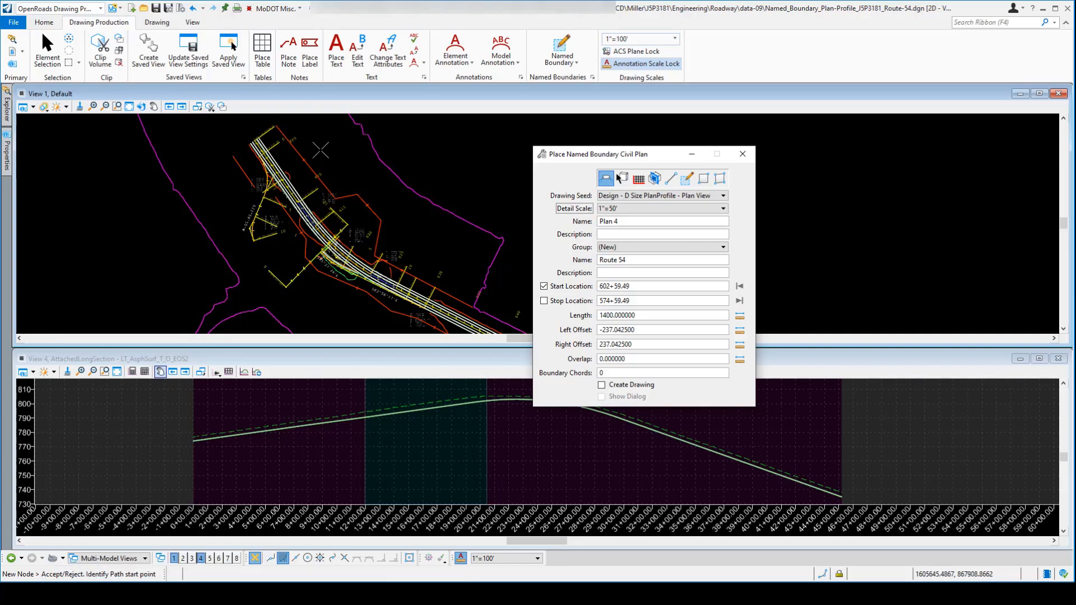
click(321, 149)
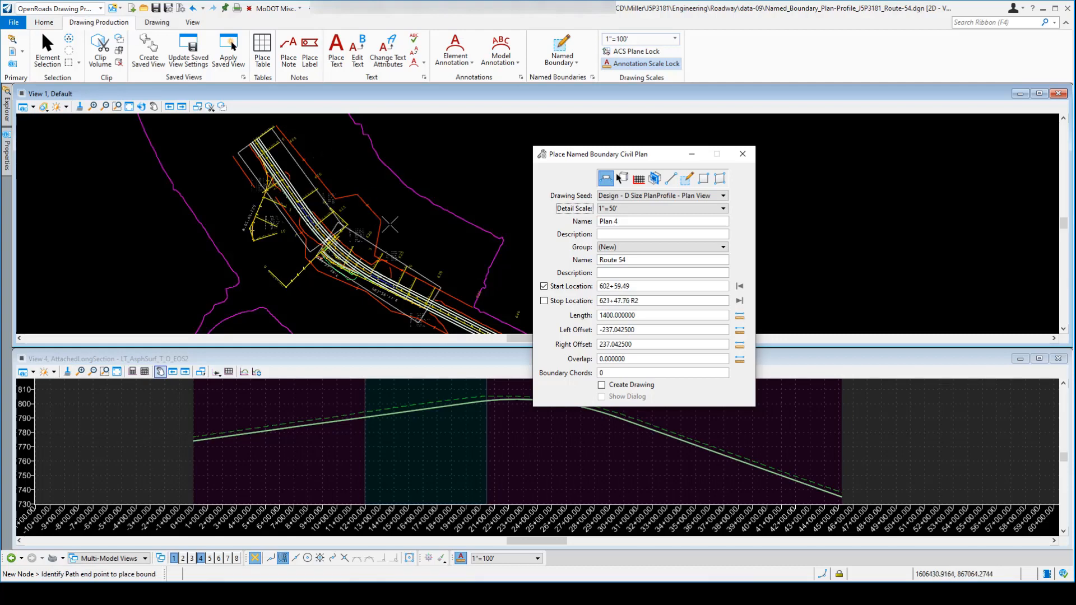
scroll(361, 224, down, 2)
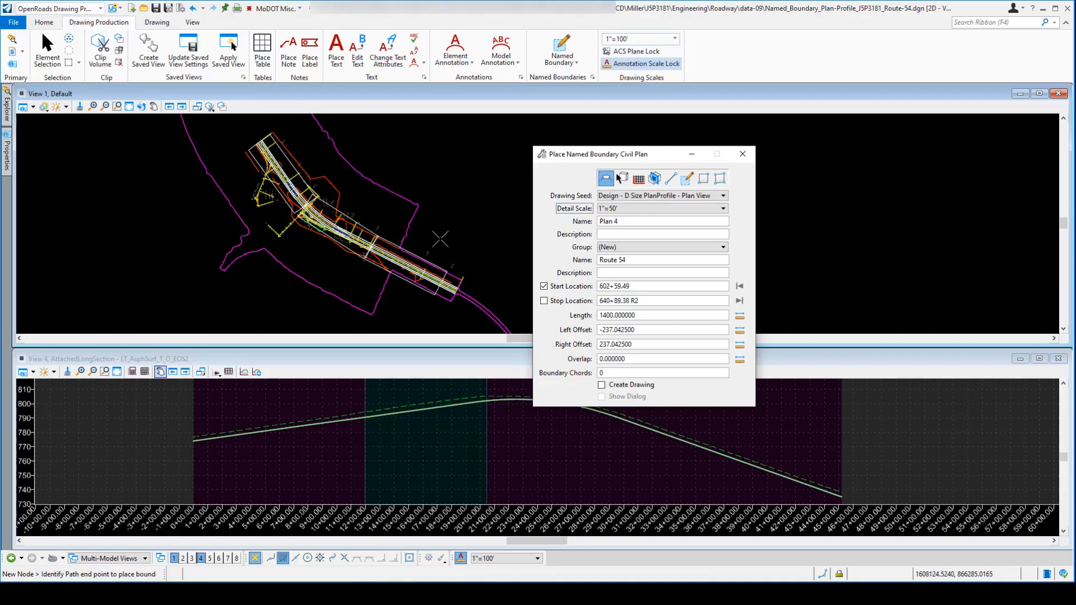
click(440, 239)
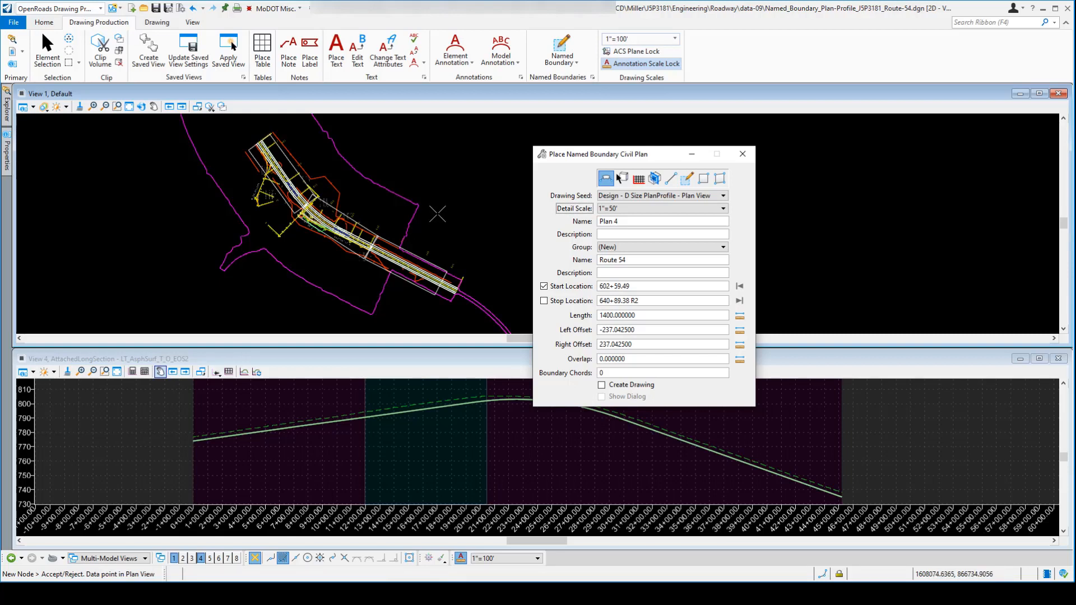
click(438, 213)
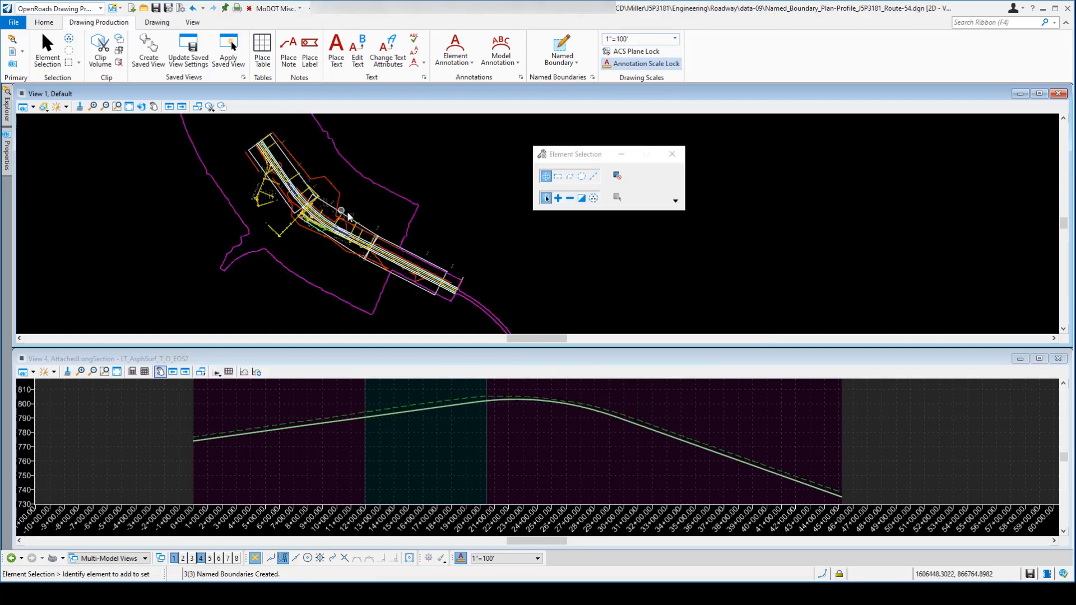
- Start a Civil Profile named boundary with the Design - D Size PlanProfile - Profile View drawing seed and a 1"=50' detail scale
click(564, 44)
drag(627, 149, 616, 118)
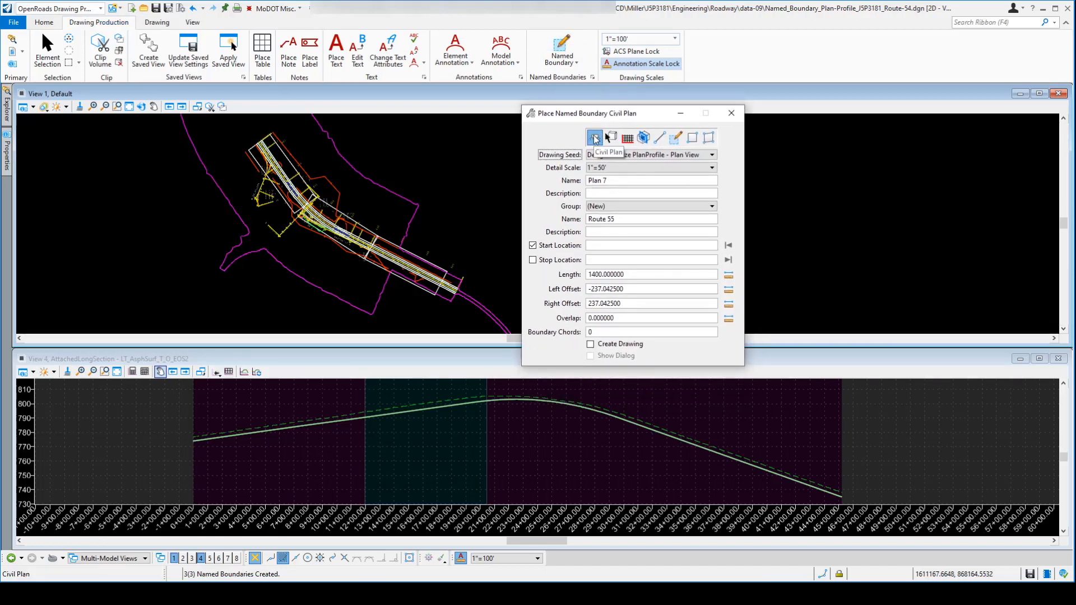
click(626, 138)
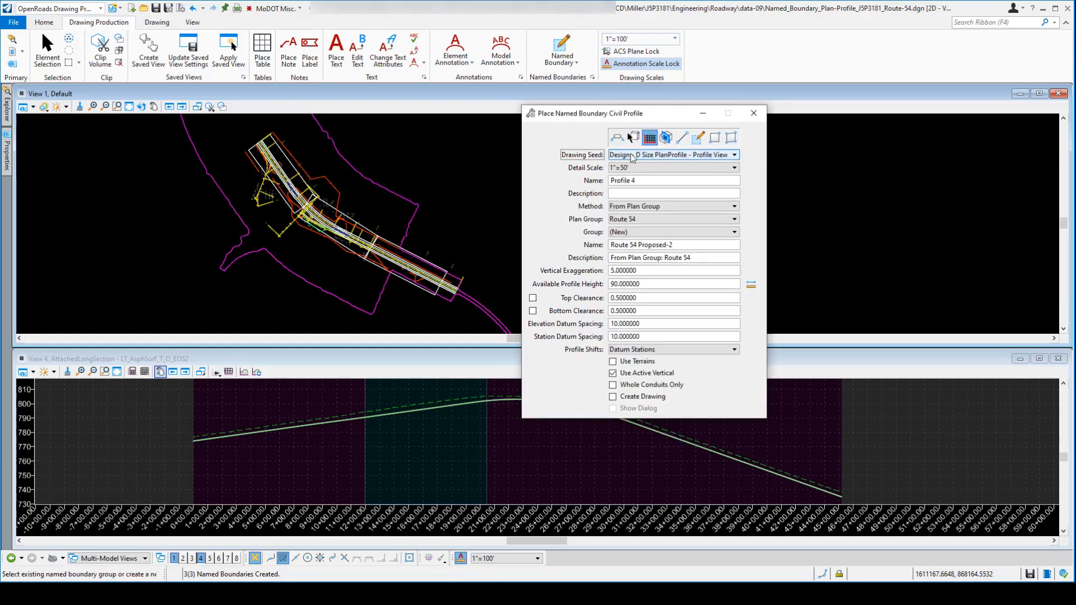
click(647, 155)
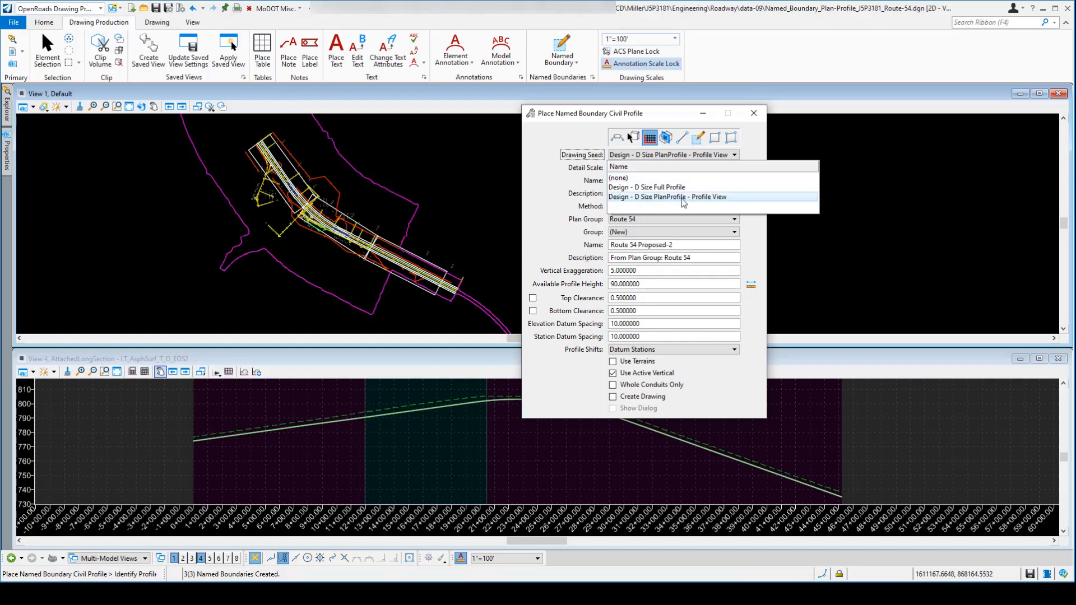
click(682, 198)
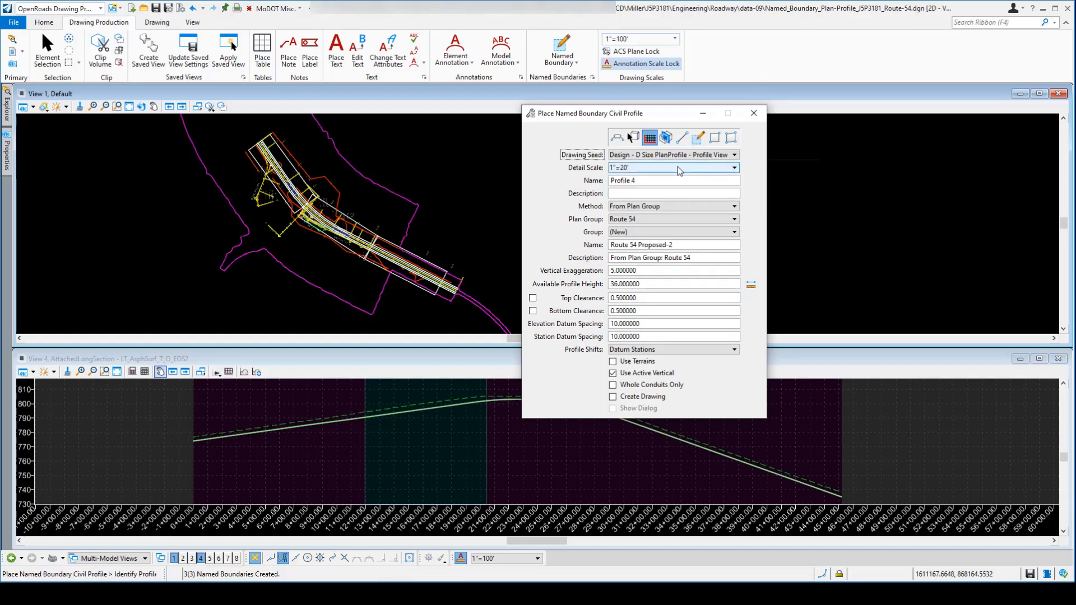
click(679, 170)
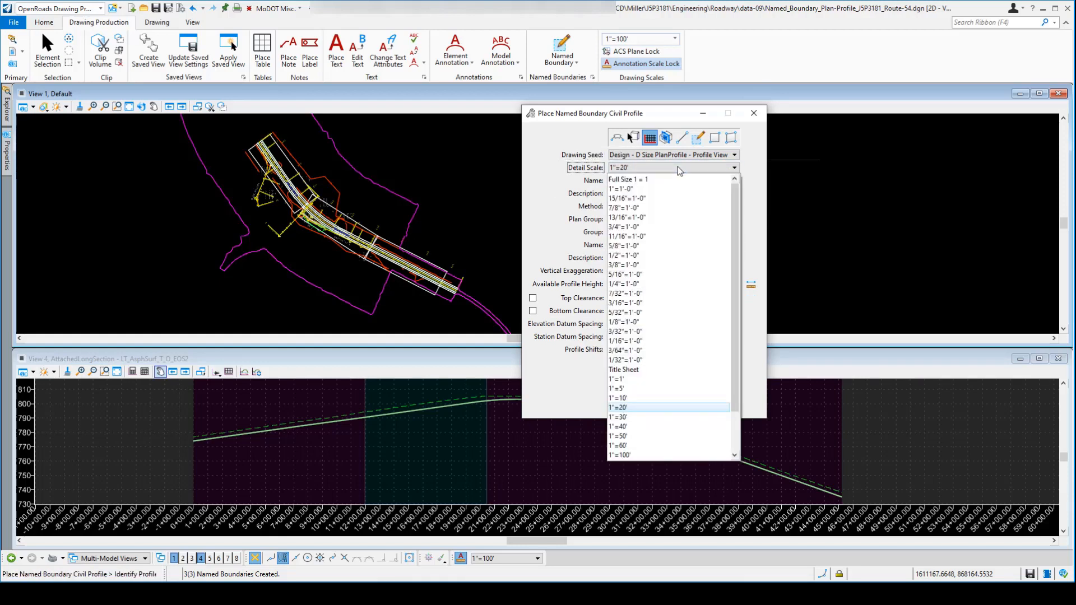
click(643, 437)
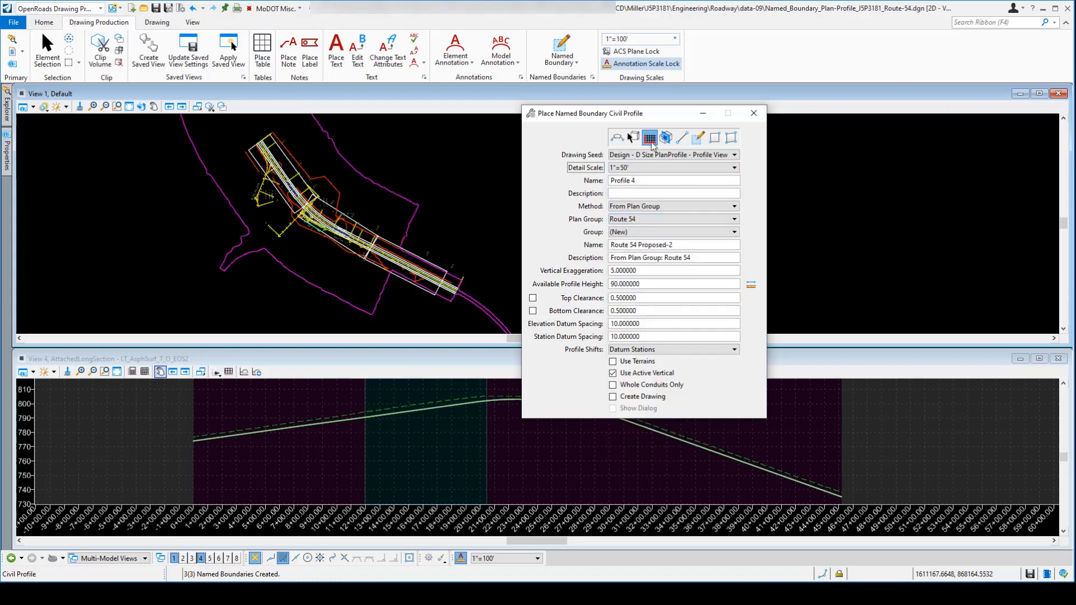
- Set the profile boundary method to From Plan Group with Route 54 as the plan group
click(654, 209)
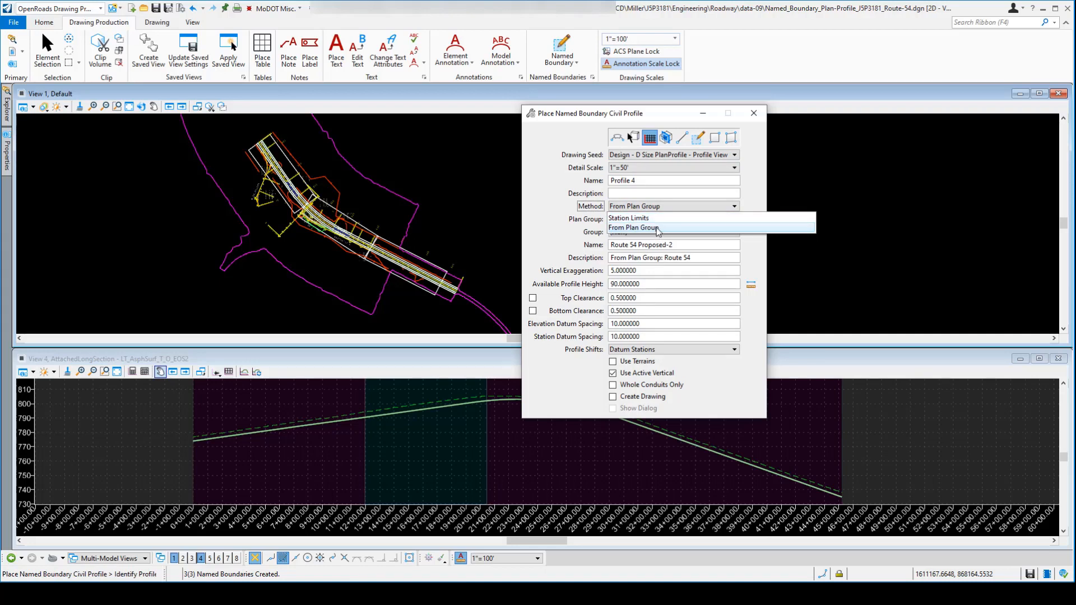
click(657, 230)
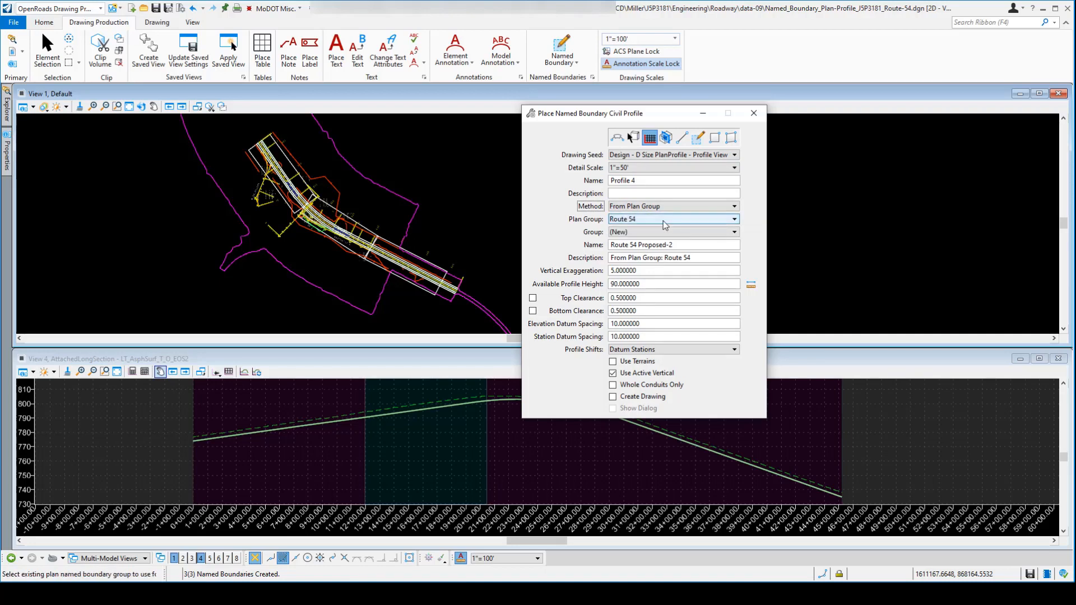
click(644, 220)
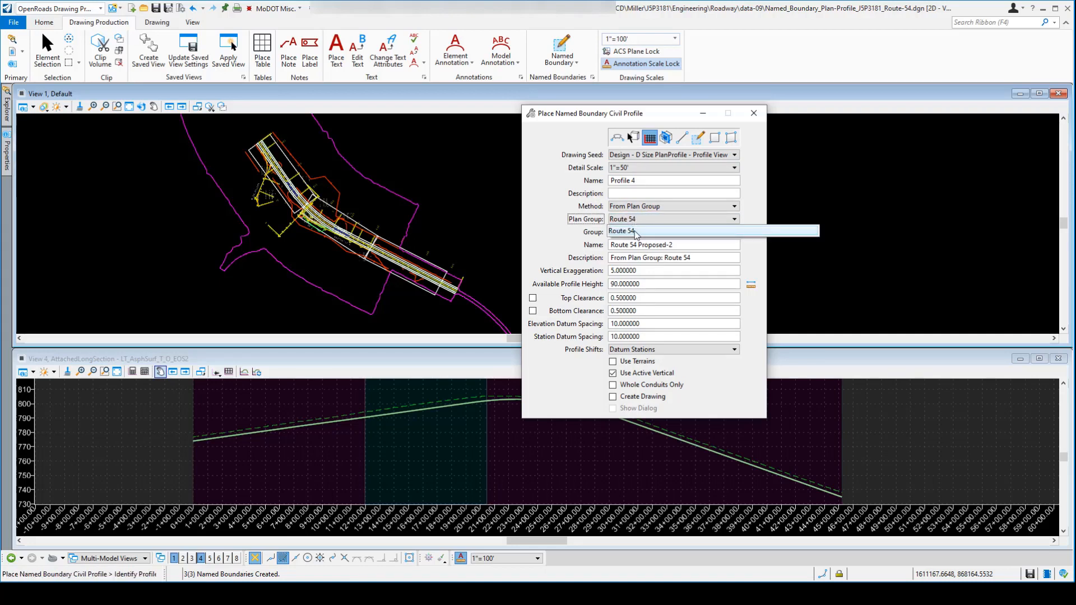
click(634, 232)
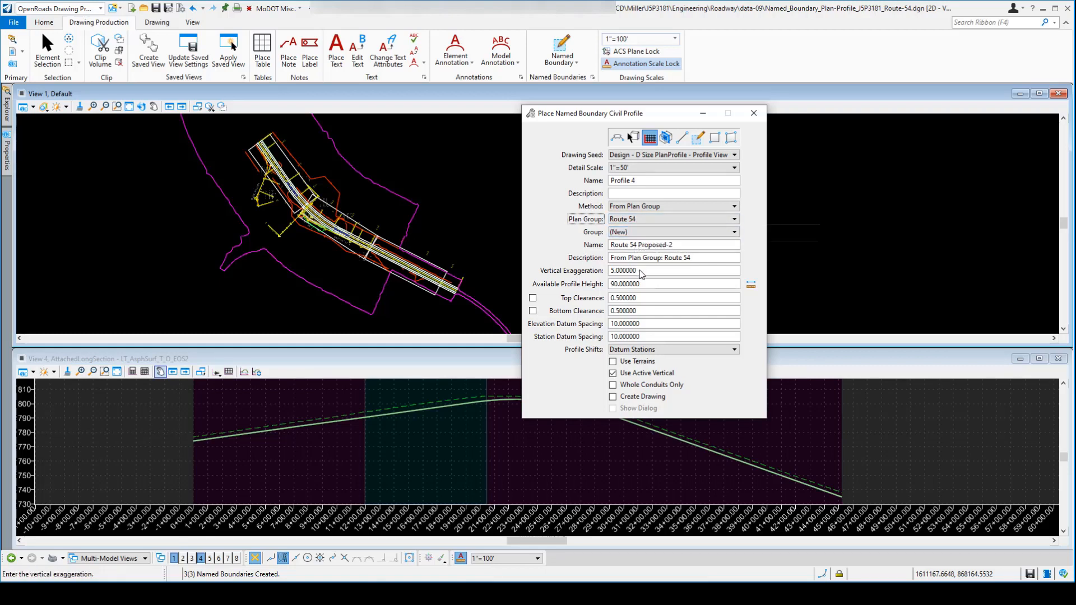
click(640, 271)
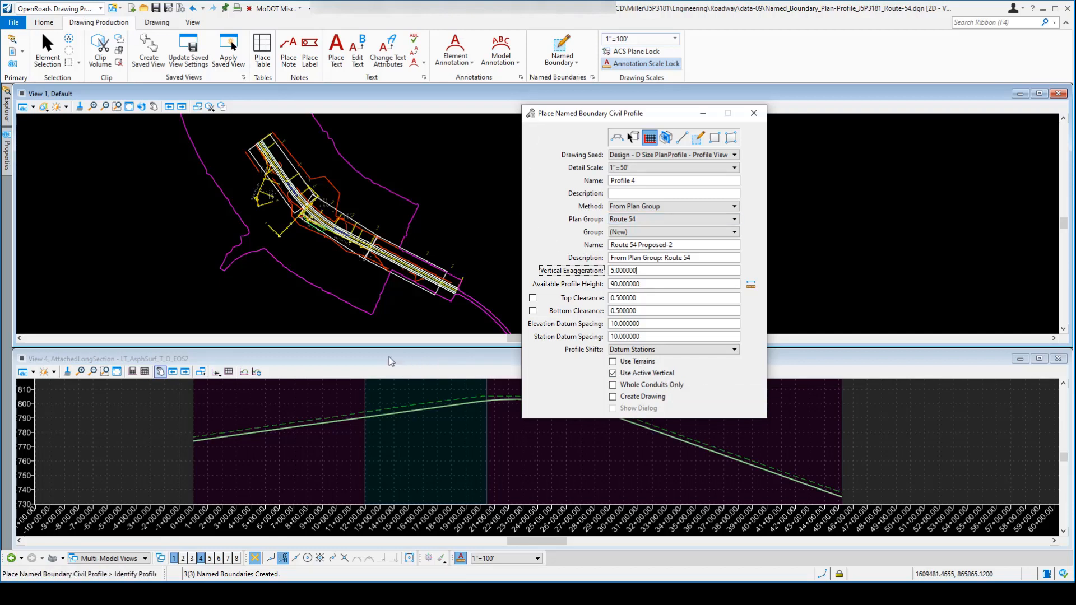
- Identify the roadway profile in View 4 and accept the placement of the profile named boundaries along it
click(345, 356)
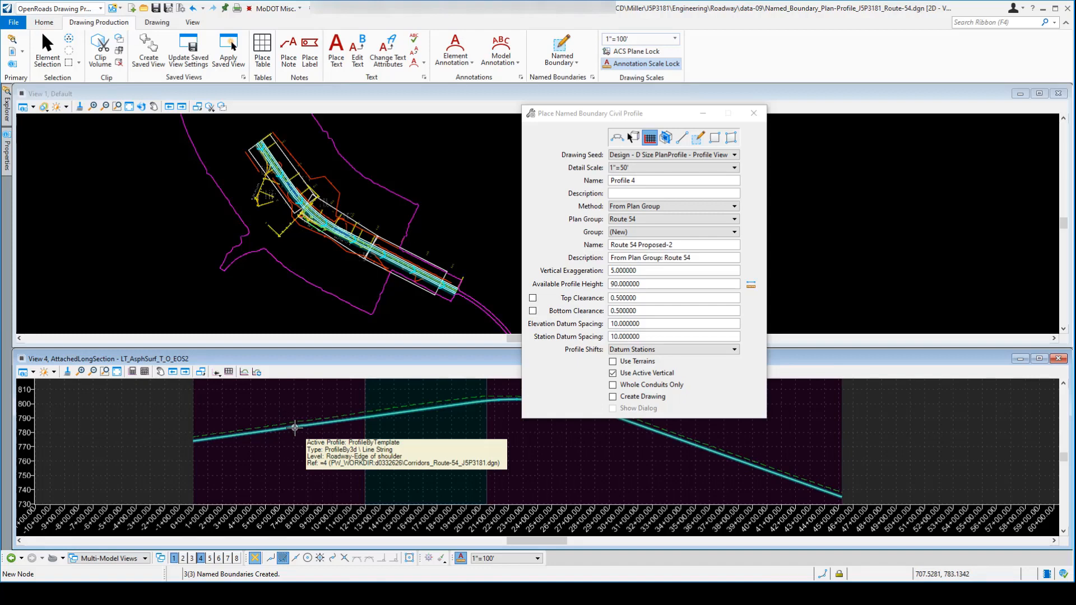
click(295, 428)
scroll(403, 468, down, 2)
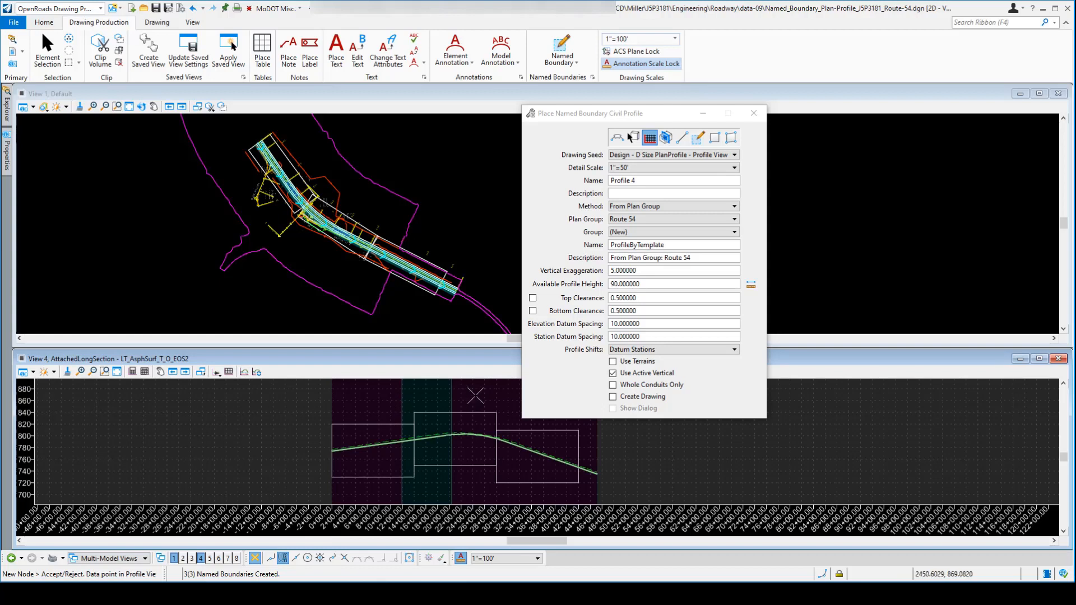
click(475, 396)
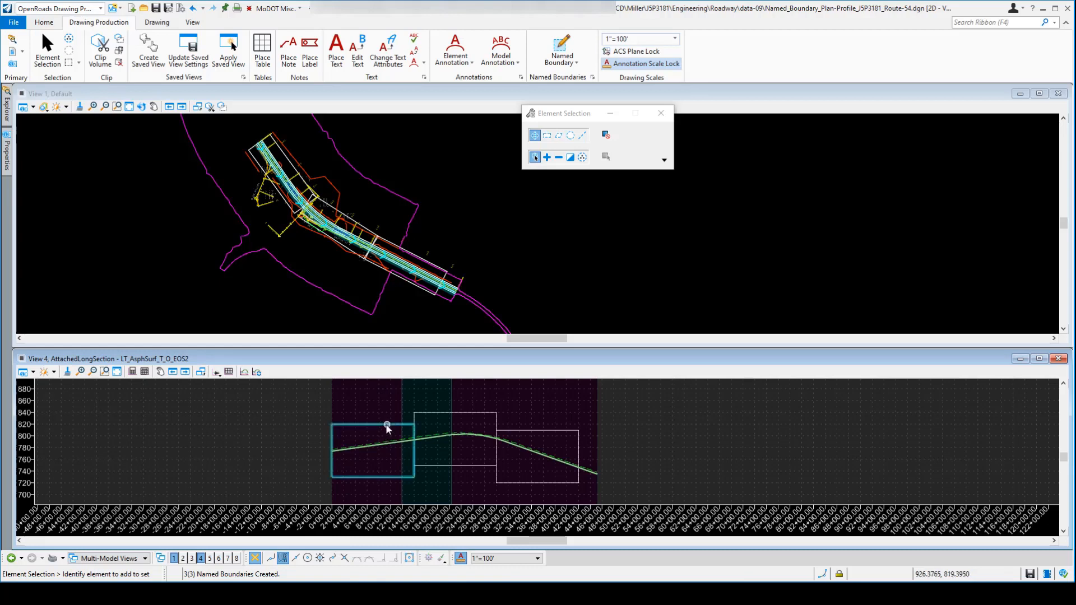
mouse_move(378, 427)
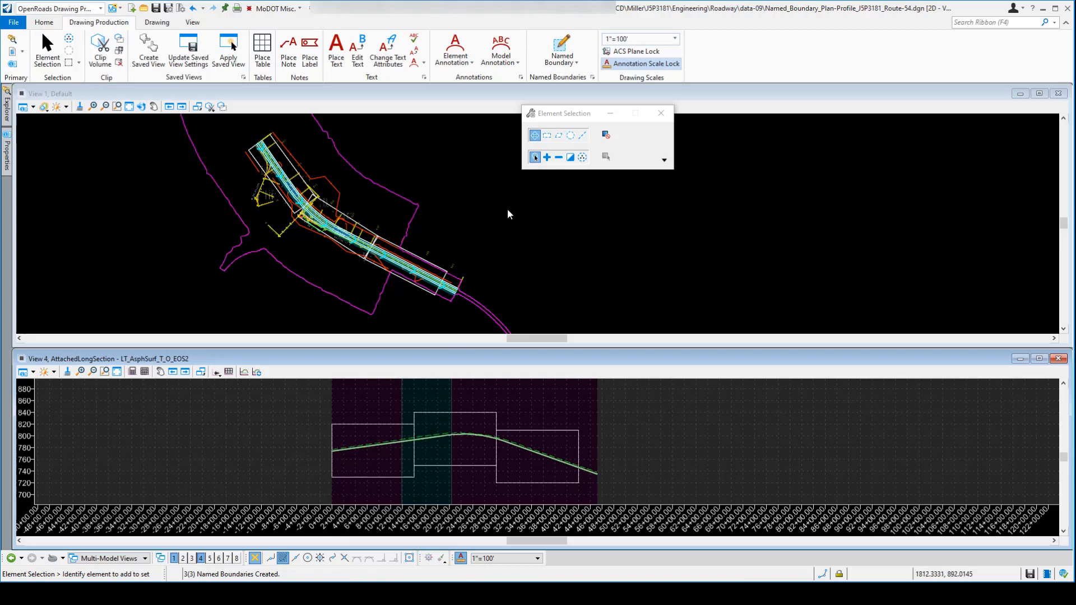
click(577, 62)
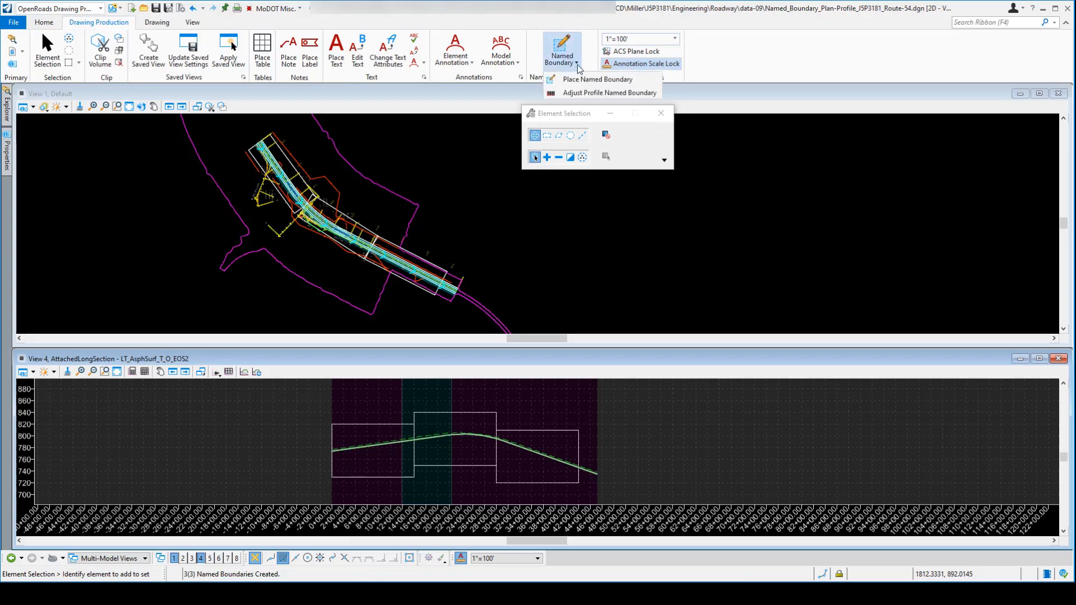
click(596, 93)
drag(607, 111, 541, 249)
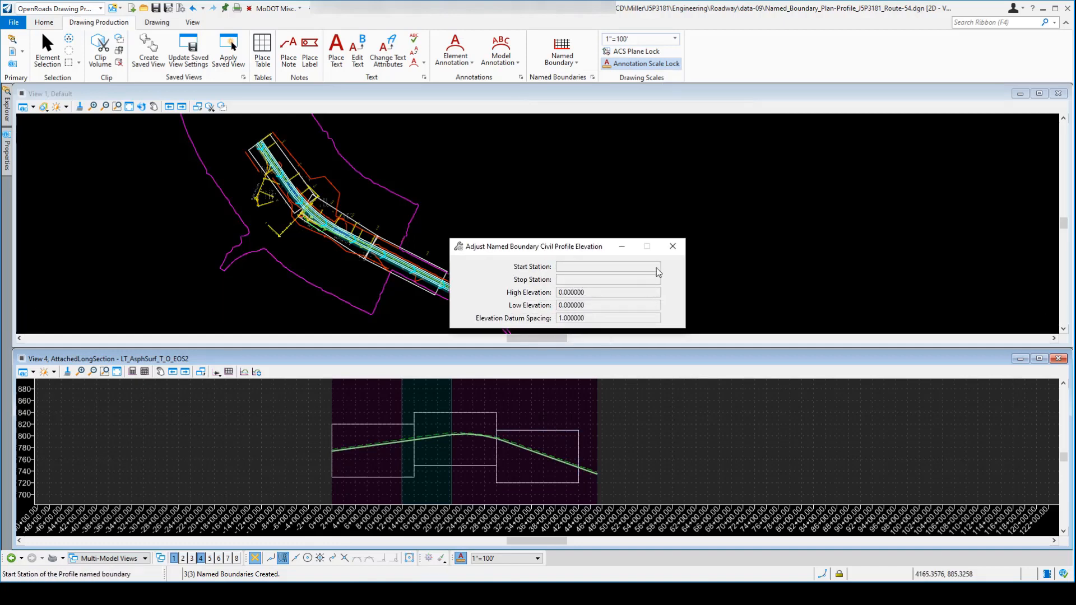
click(668, 254)
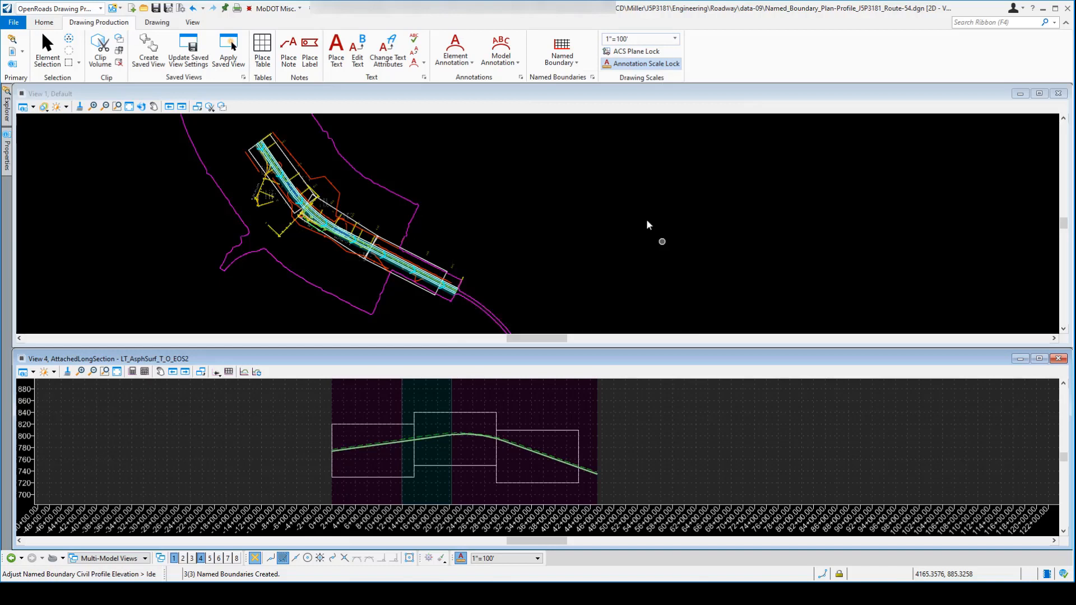
click(576, 64)
scroll(510, 250, down, 2)
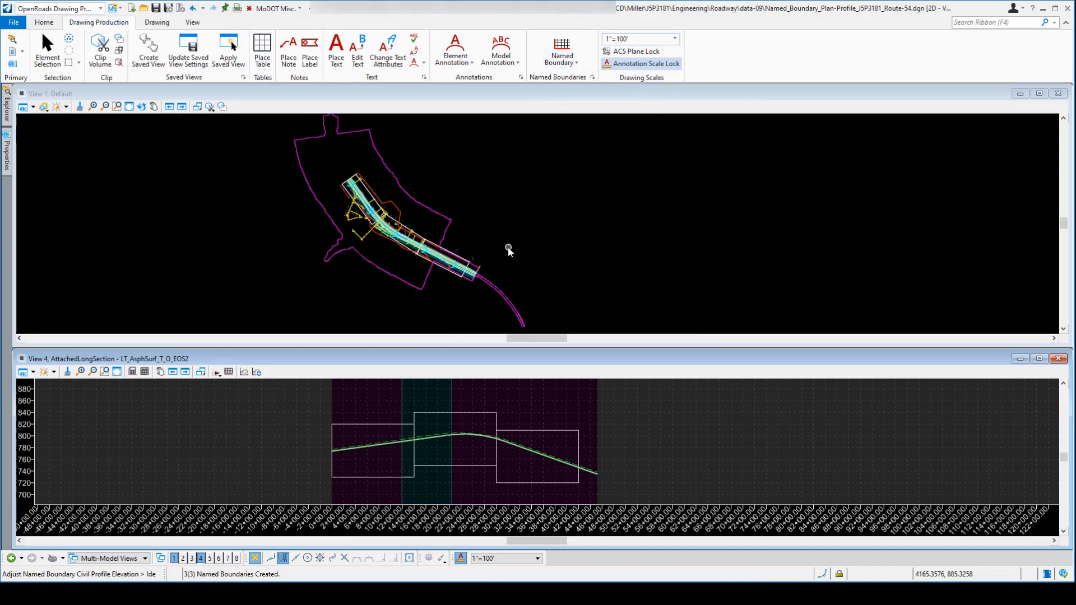
scroll(350, 205, up, 2)
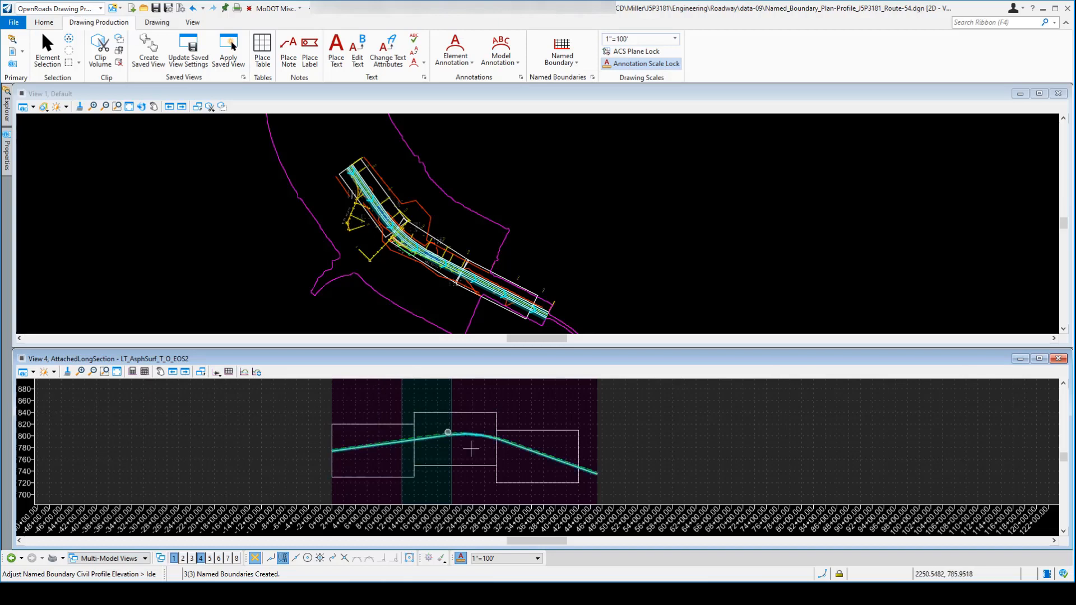
- Open the Named Boundaries manager and examine the boundaries in the Route 54 plan group and the ProfileByTemplate profile group
click(593, 78)
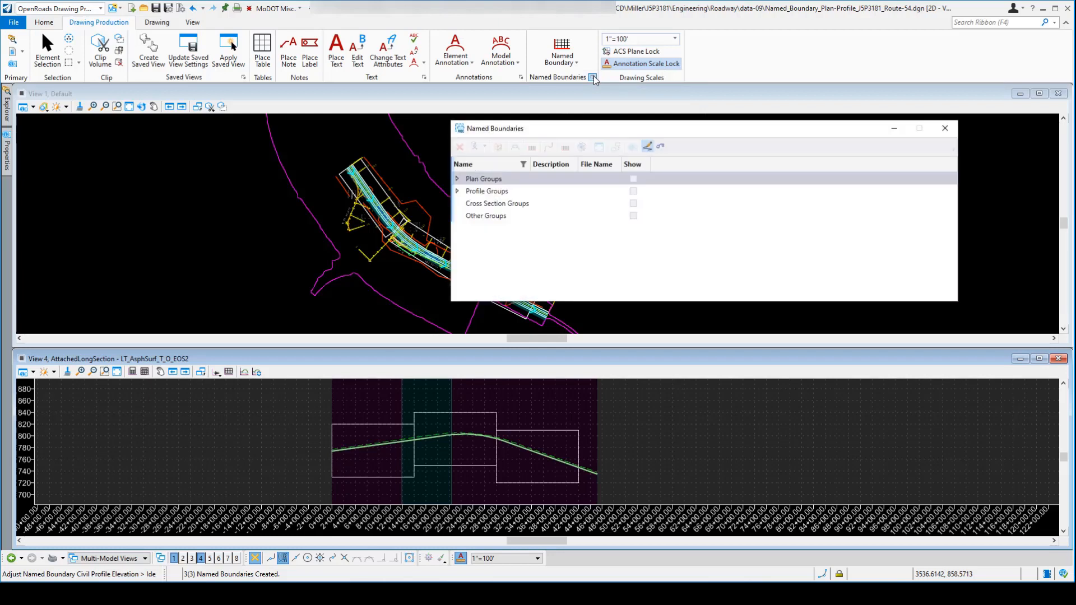
drag(546, 132, 535, 166)
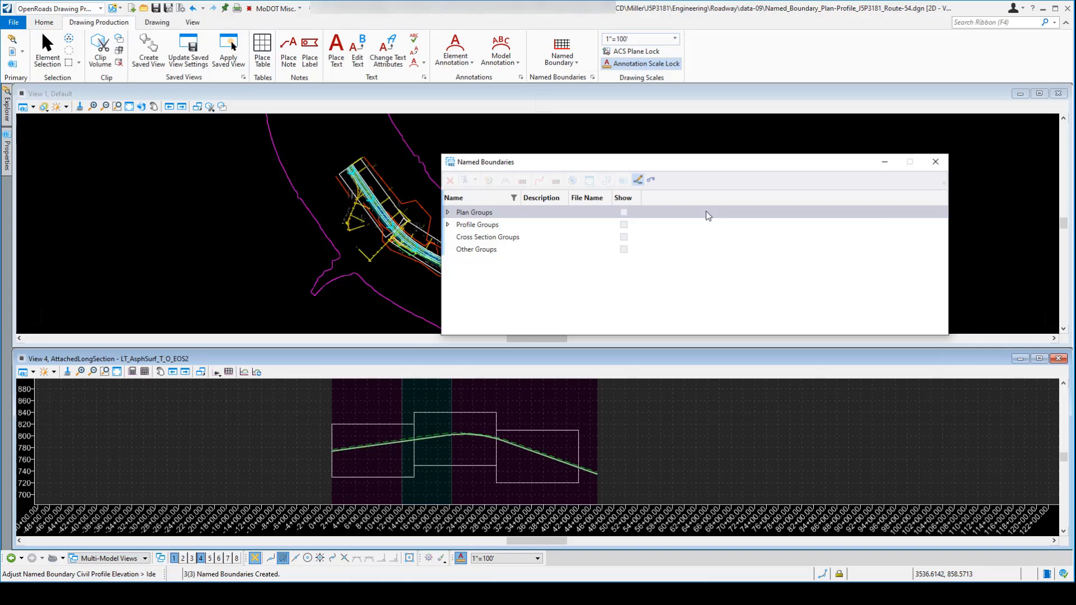
drag(580, 163, 578, 140)
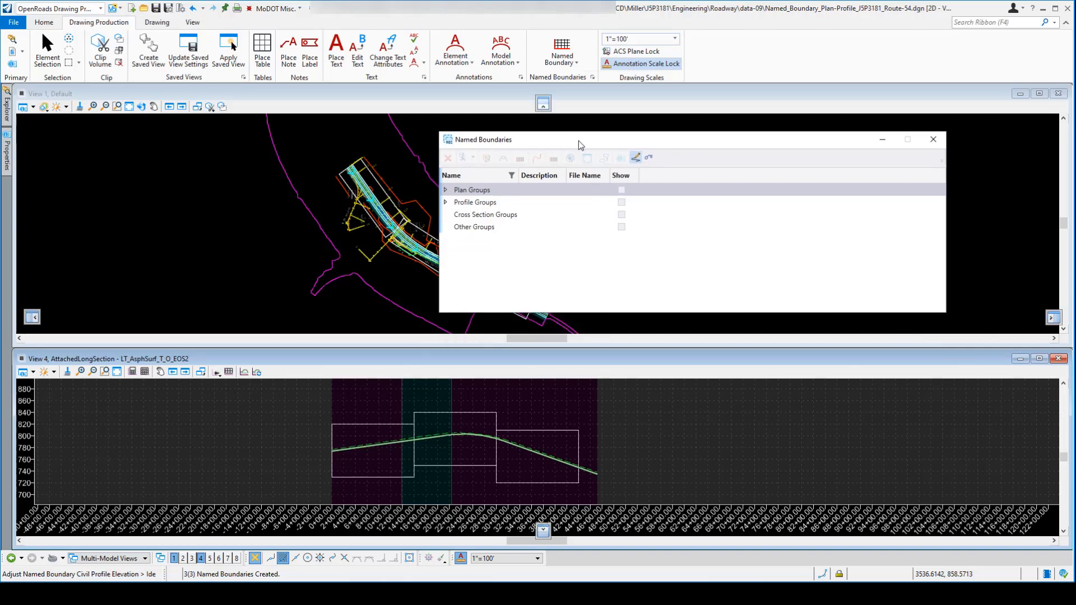
click(636, 159)
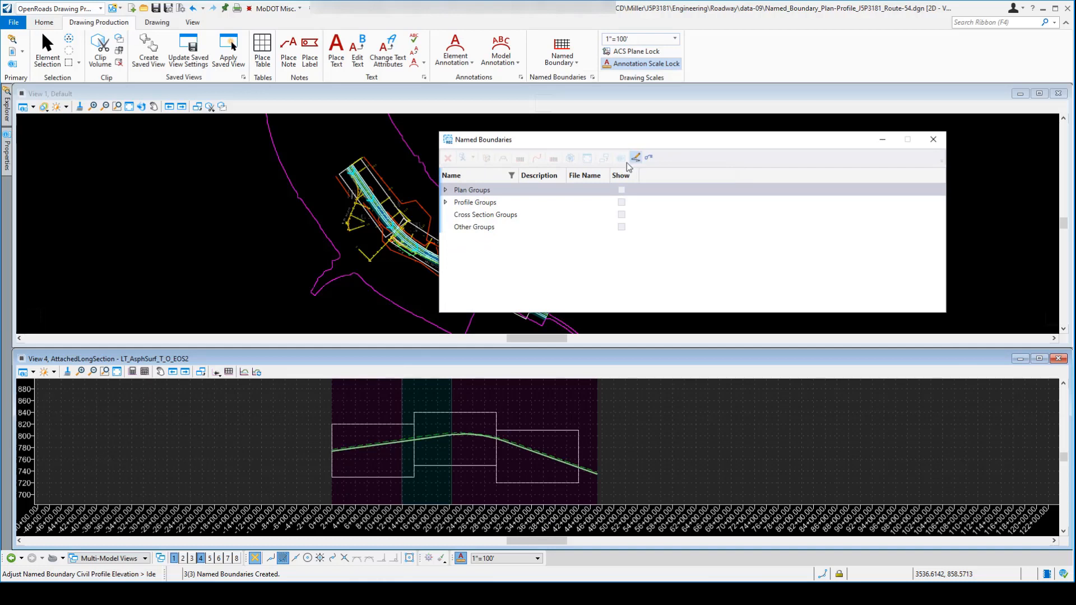
click(446, 190)
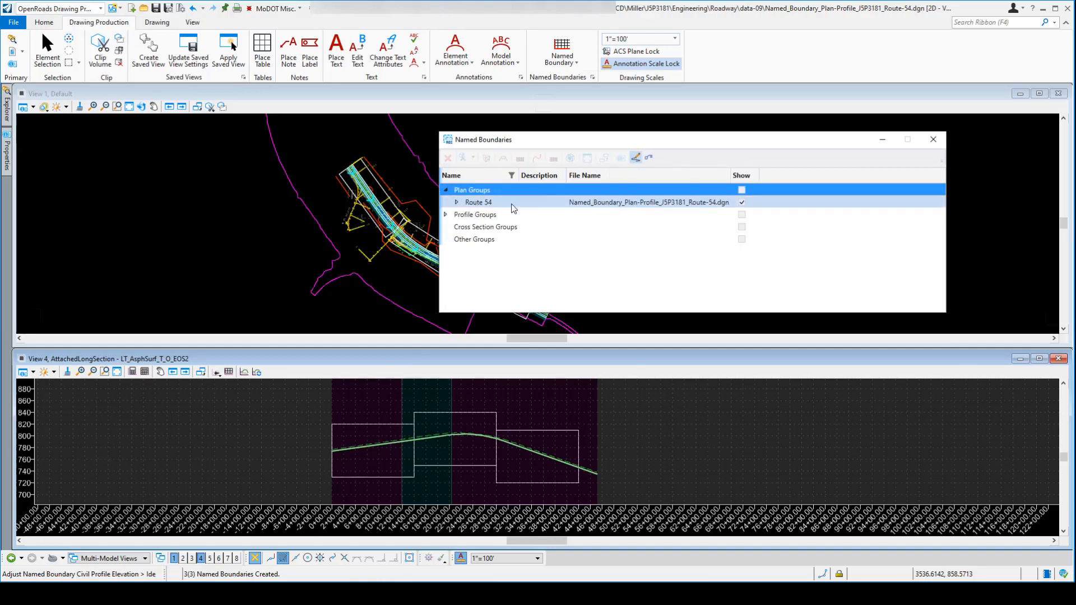
click(457, 203)
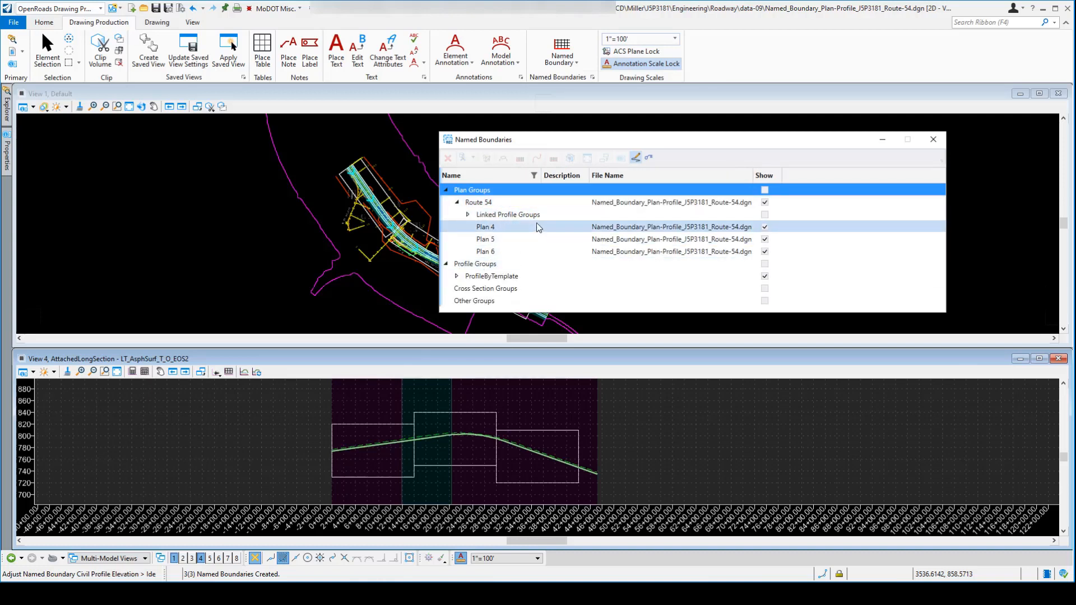
click(446, 264)
click(457, 276)
scroll(491, 274, down, 1)
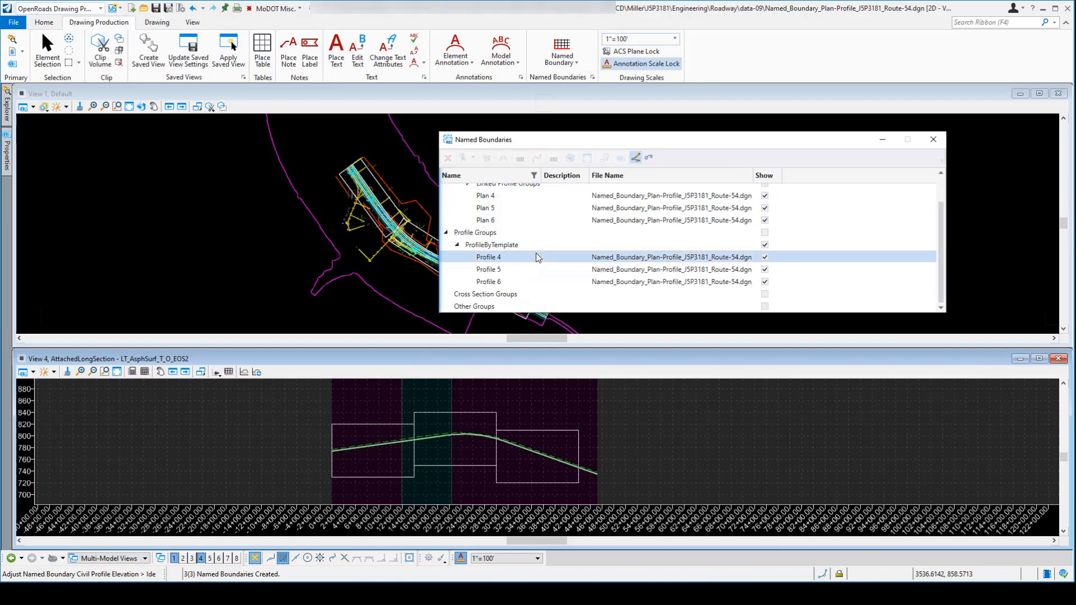
scroll(511, 274, up, 1)
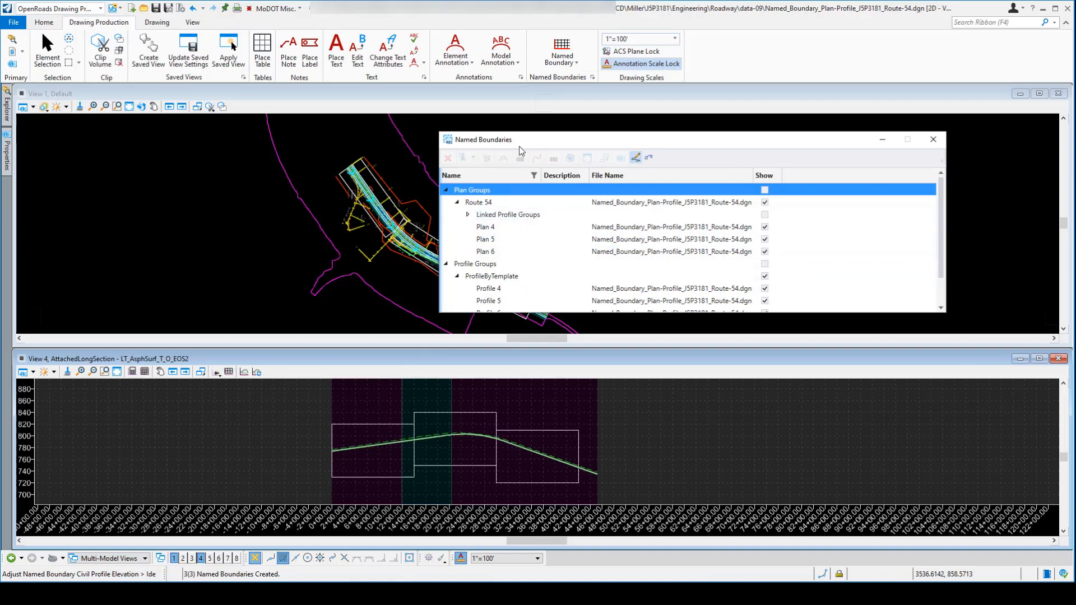
drag(528, 141, 577, 132)
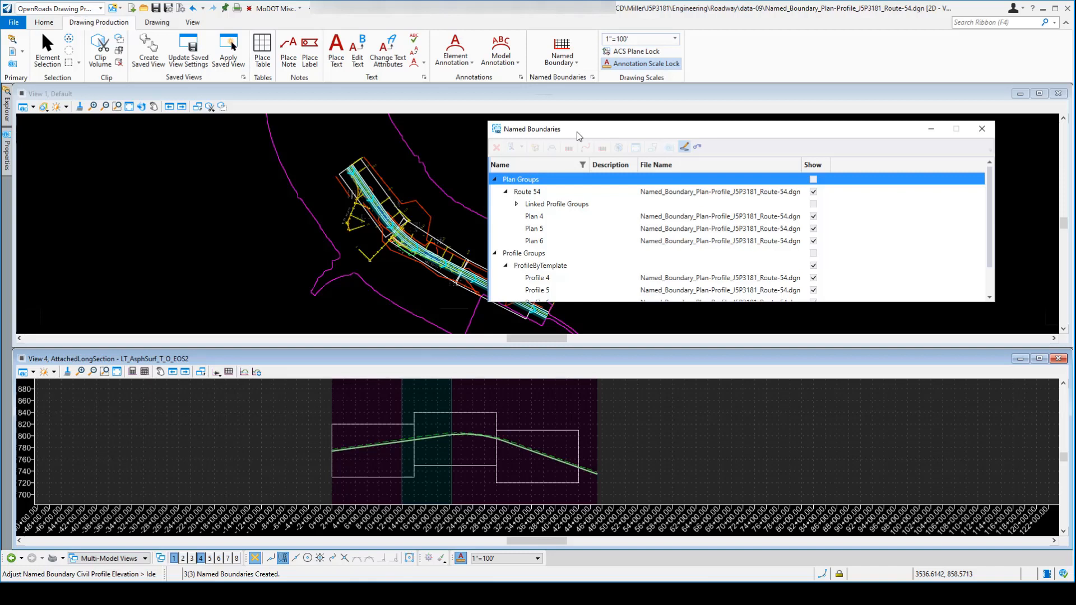
- Hide the Plan 4, Plan 6, Profile 4 and Profile 6 named boundaries so that only the middle plan and profile pair is shown
drag(600, 130, 634, 129)
scroll(604, 246, down, 1)
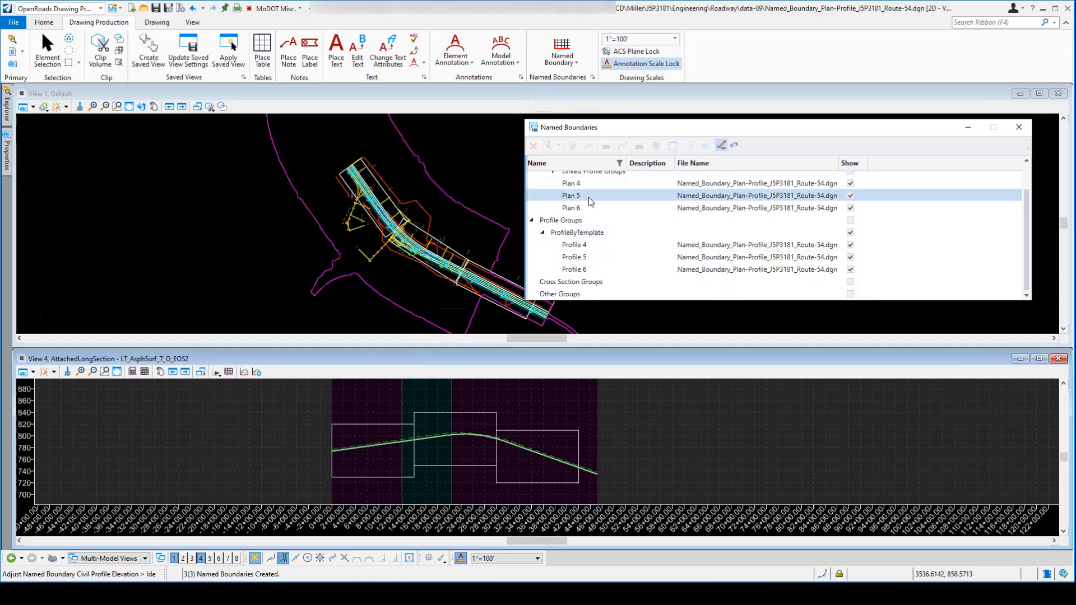
scroll(596, 214, up, 1)
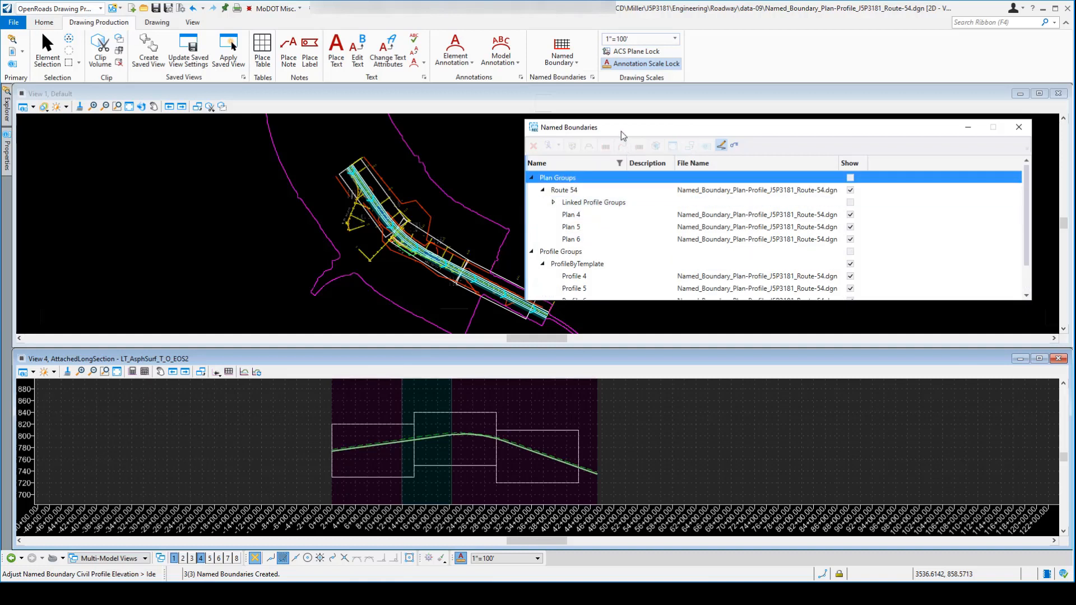
drag(621, 131, 600, 133)
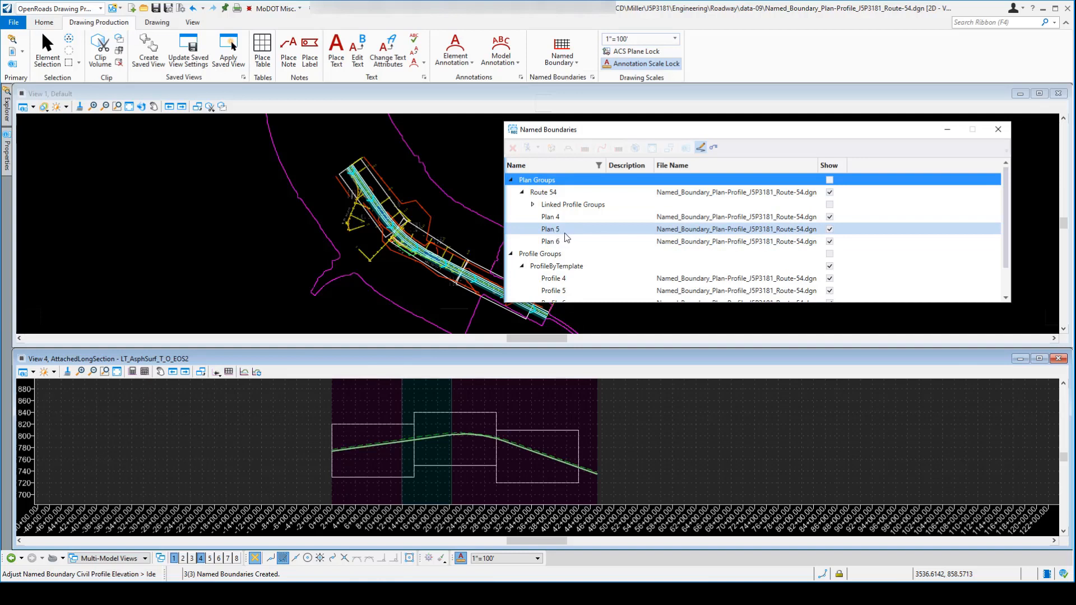
click(830, 217)
click(830, 241)
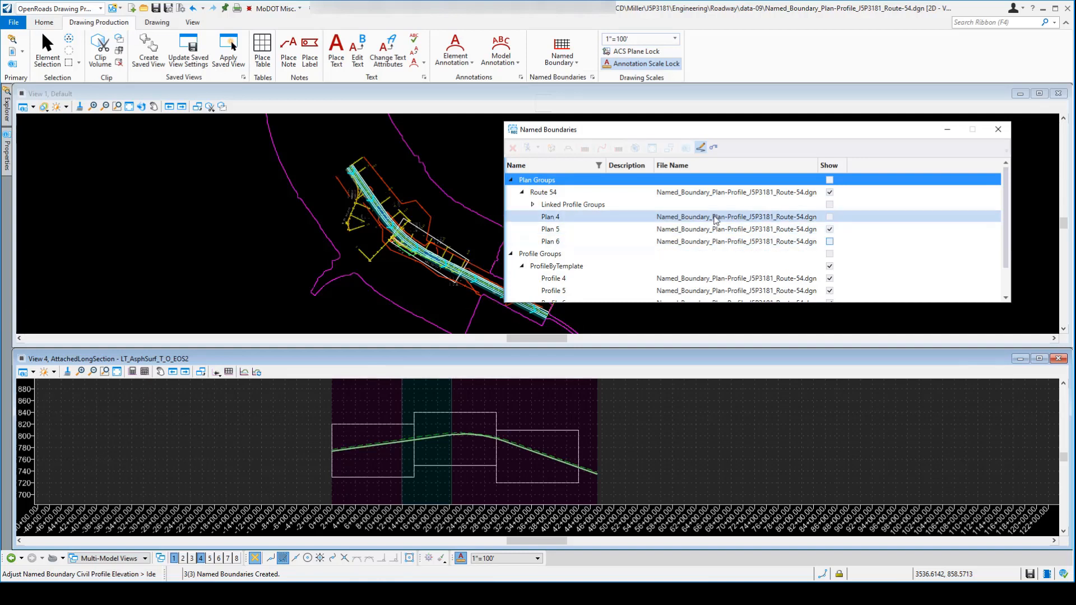
scroll(715, 219, down, 1)
click(829, 247)
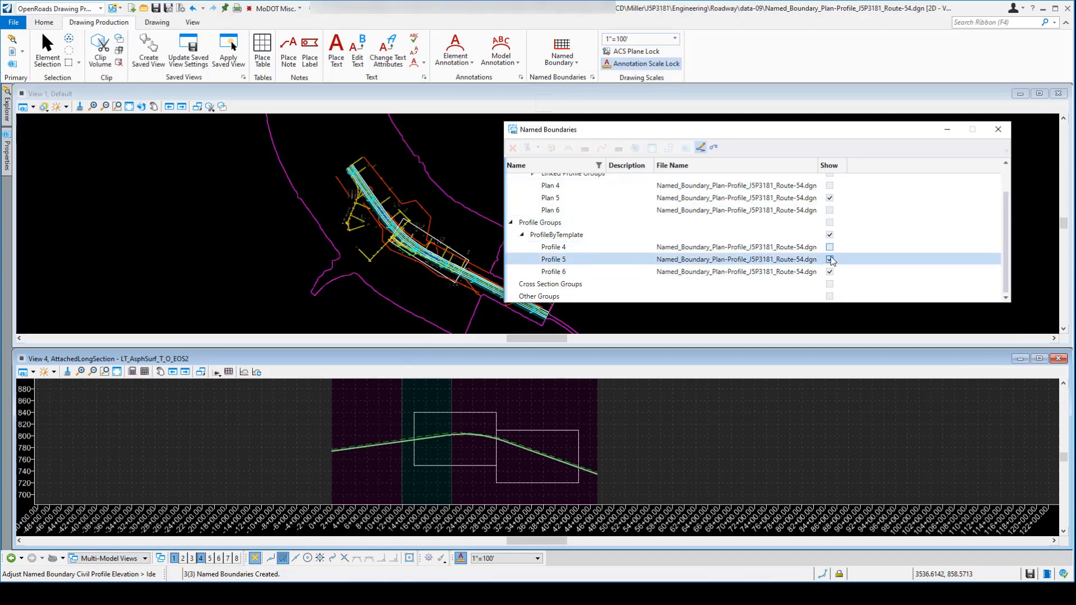
click(829, 272)
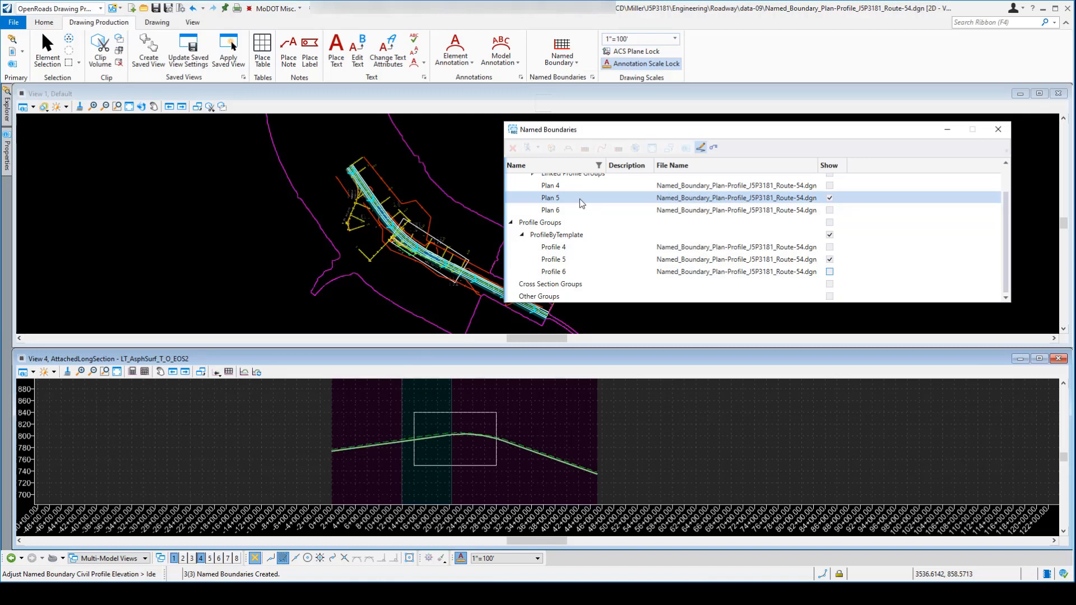
- Start a plan/profile drawing from the Plan 5 boundary and name it Route-54_J5P3181_Plan-Profile_1
scroll(634, 190, up, 1)
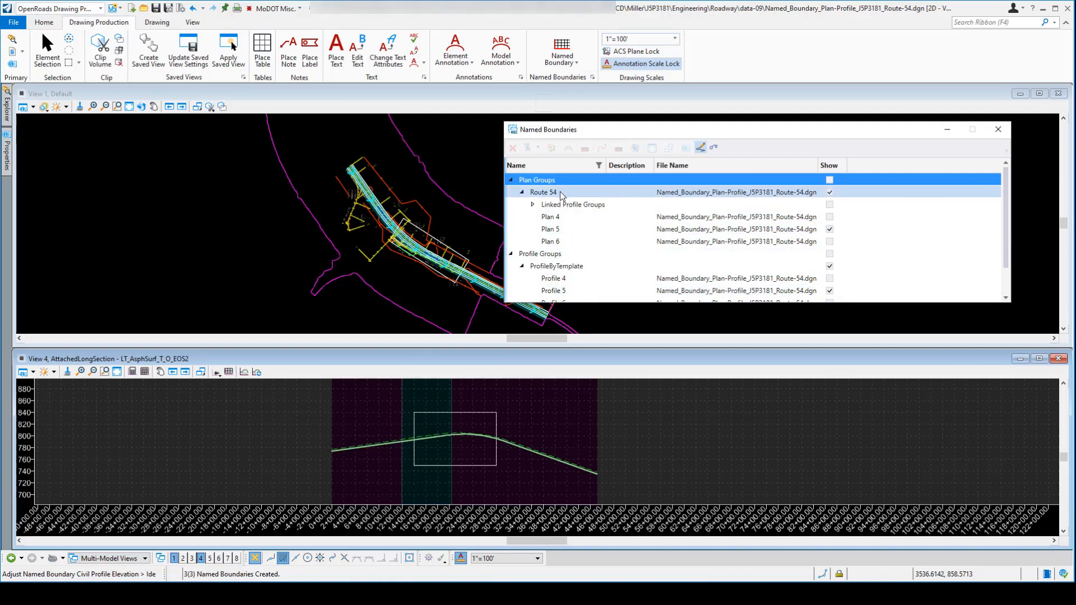
click(578, 230)
right_click(578, 230)
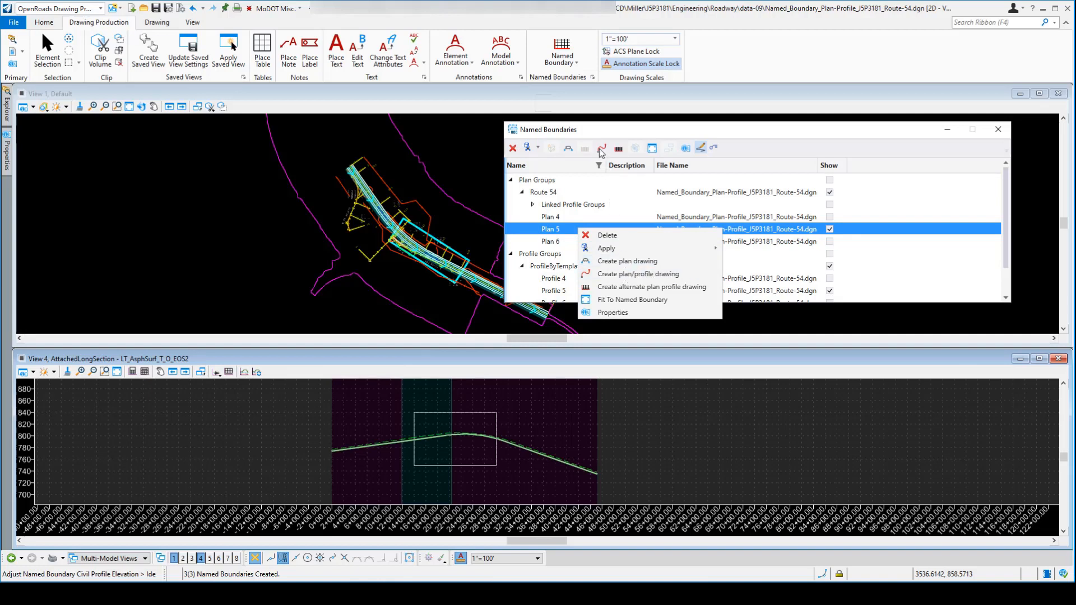
click(637, 274)
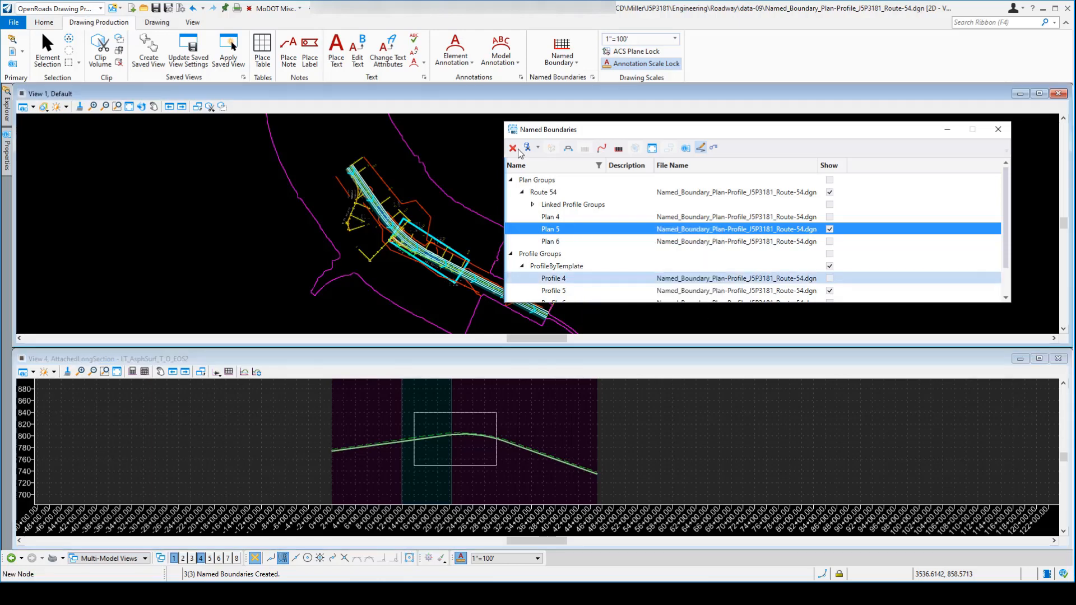
drag(493, 162, 481, 125)
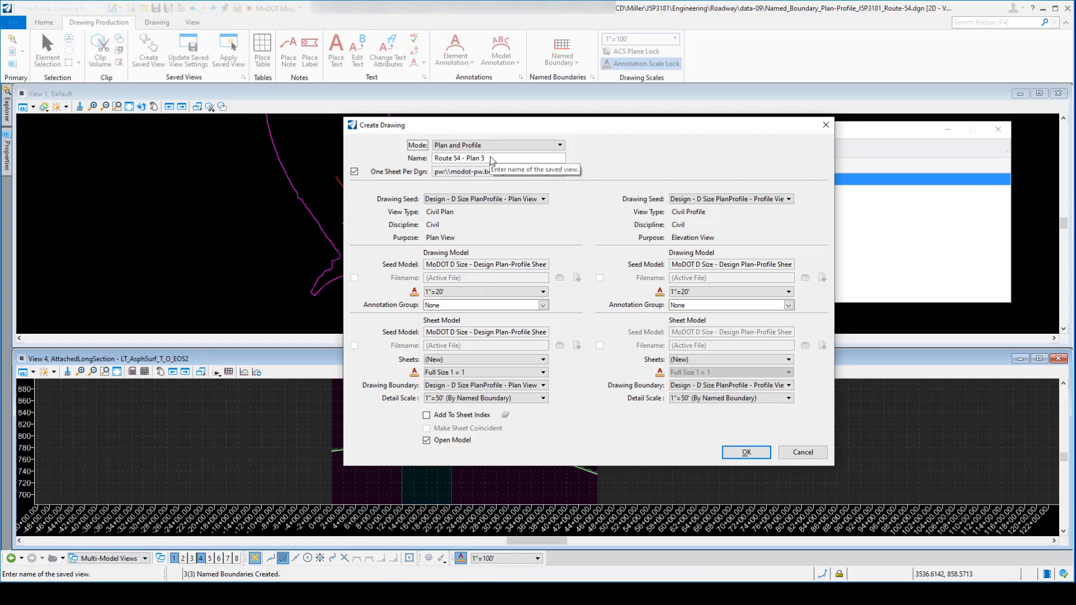
drag(486, 159, 453, 161)
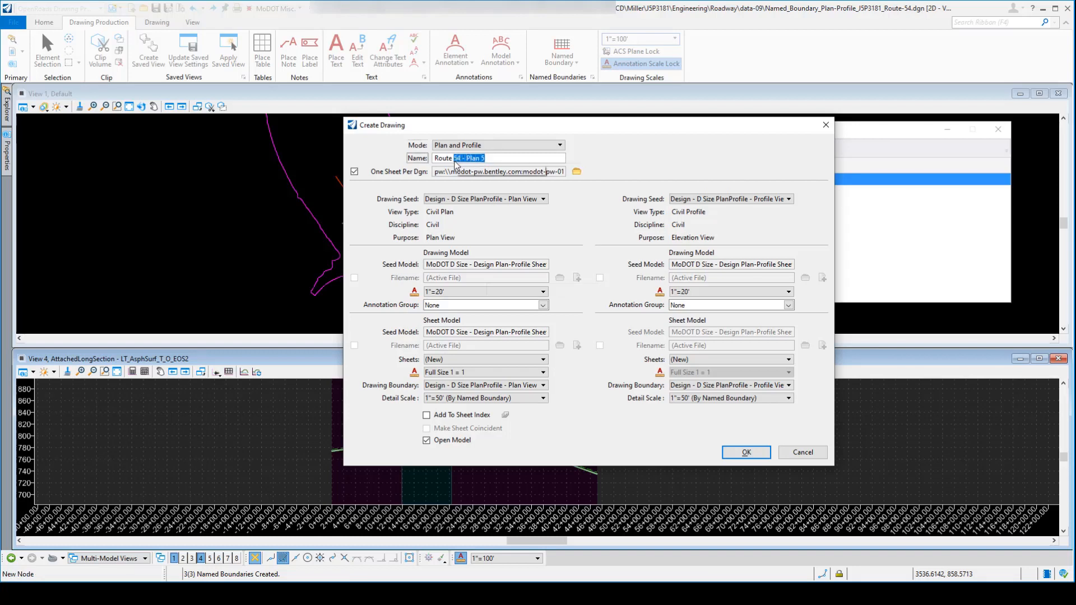
key(BackSpace)
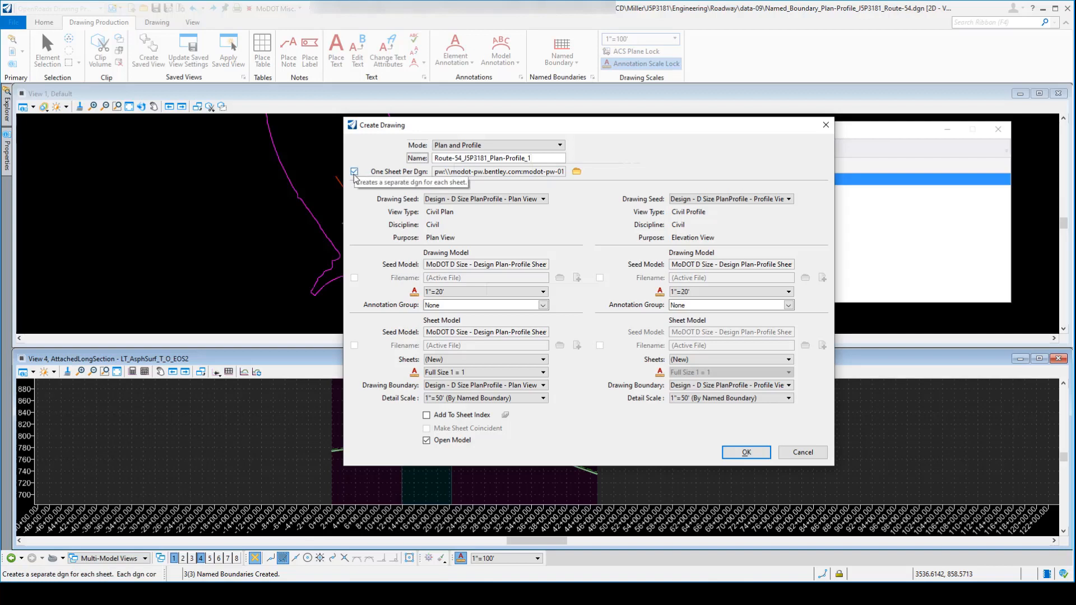
- Set the one-sheet-per-DGN destination to the Plan_Sheets folder under data-09 and check the end of its path
click(576, 172)
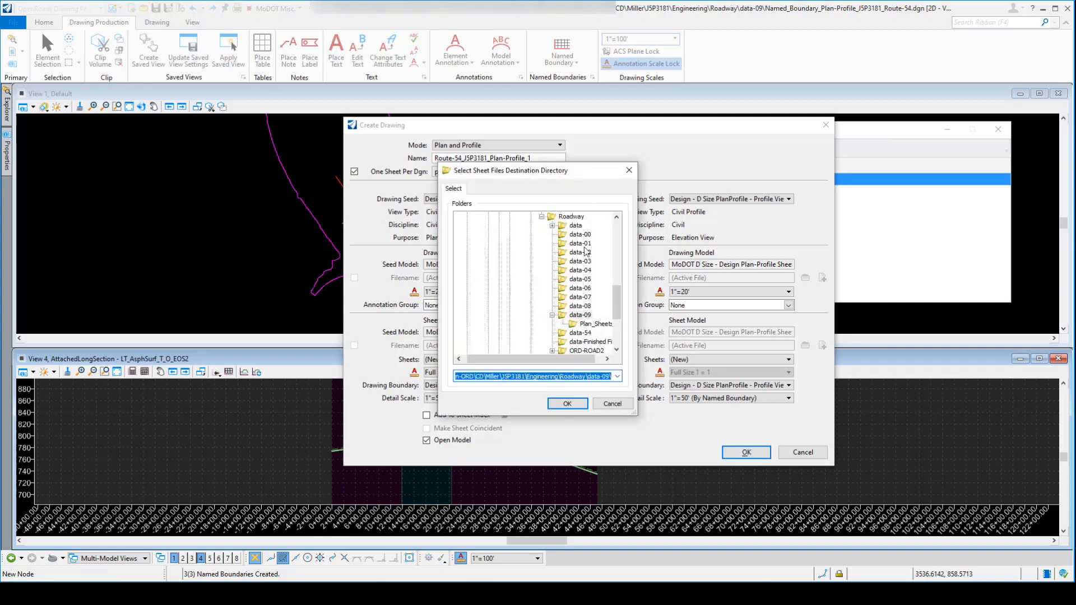
click(602, 326)
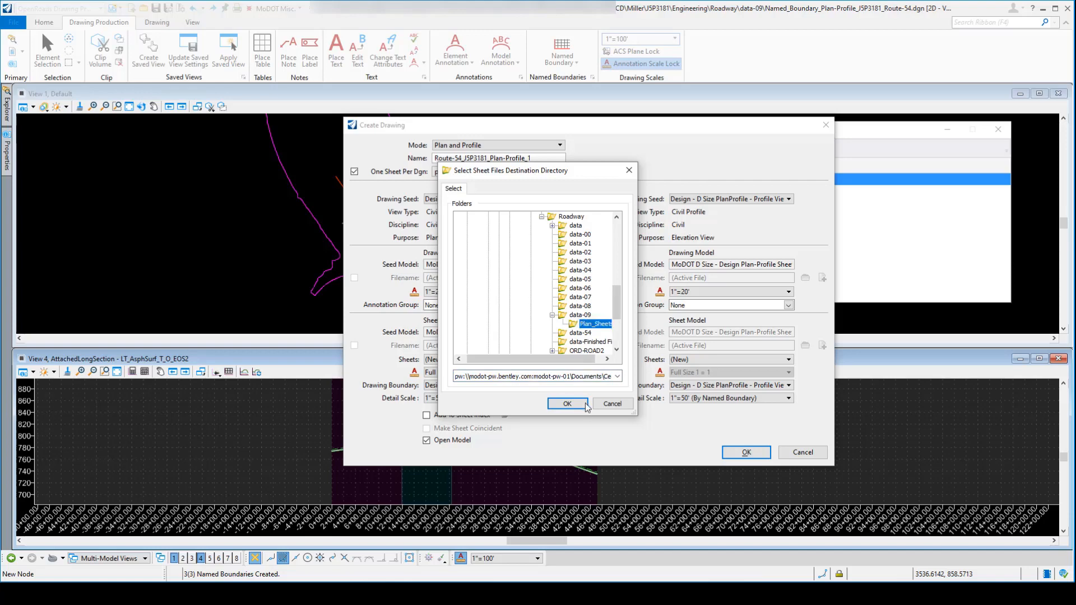
click(567, 404)
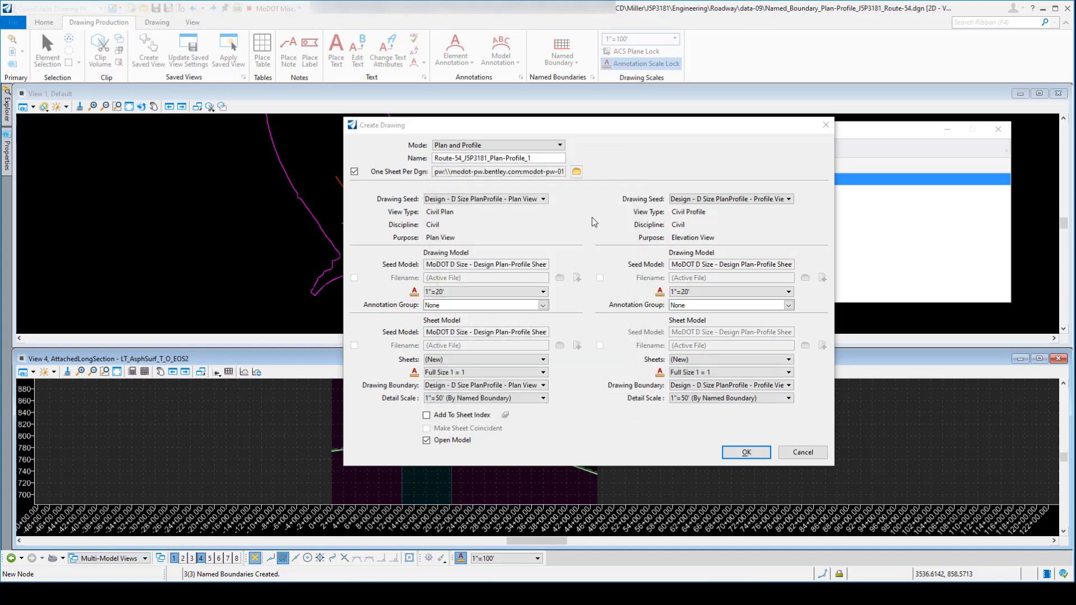
drag(540, 171, 936, 181)
click(554, 174)
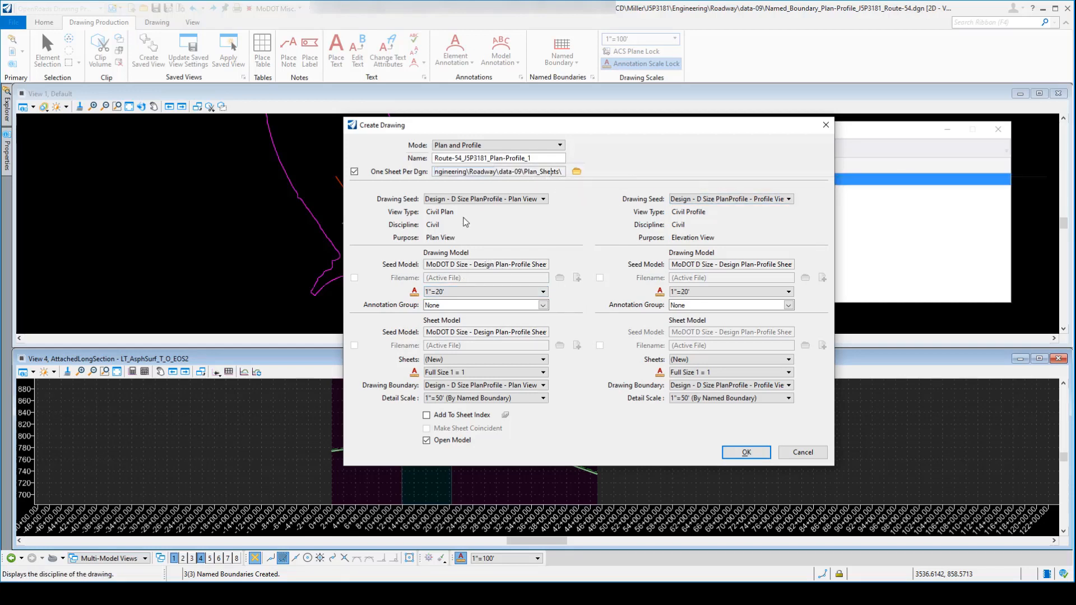
- Set the drawing model annotation scale to 1"=50' for both the plan and the profile
click(478, 292)
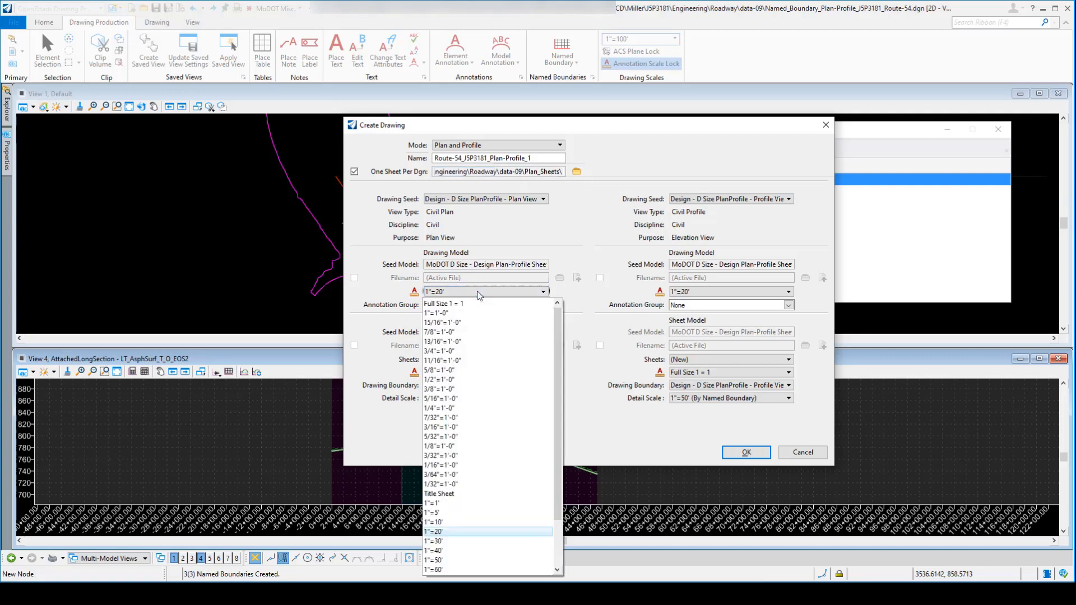
click(455, 559)
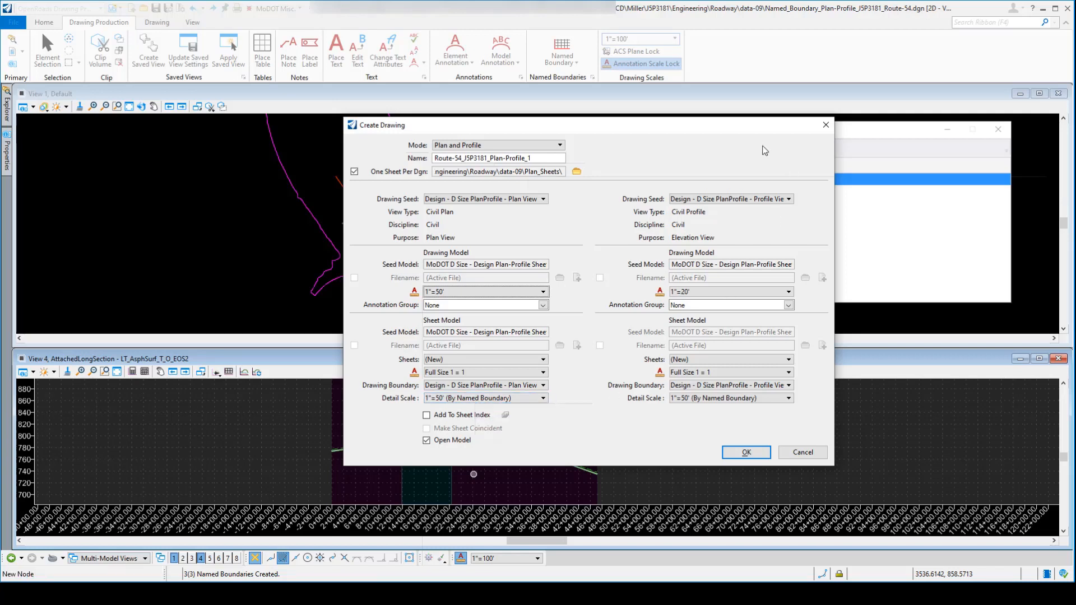
click(788, 292)
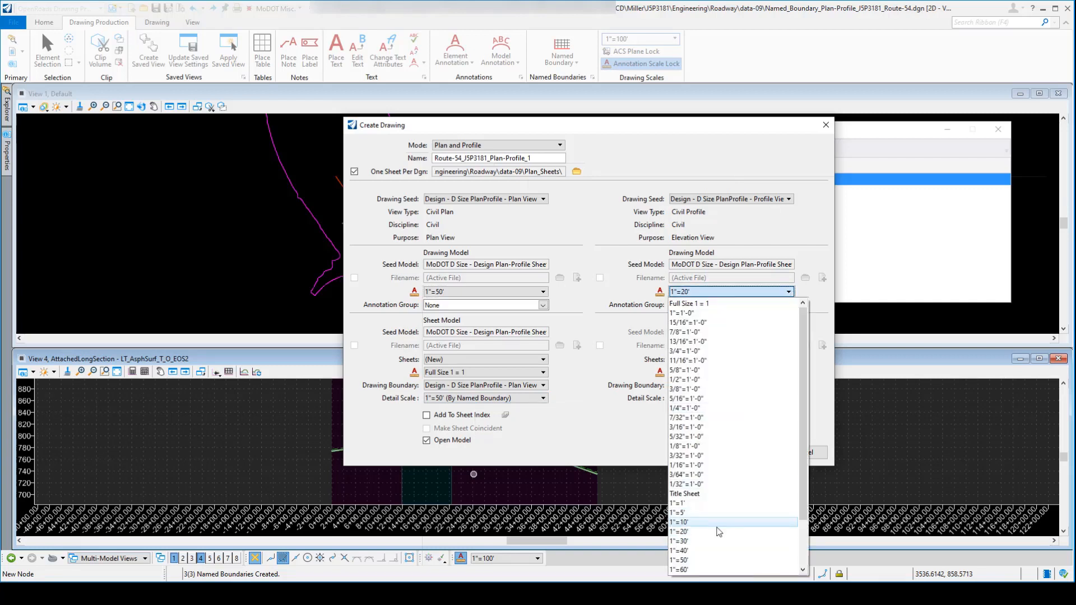
click(701, 559)
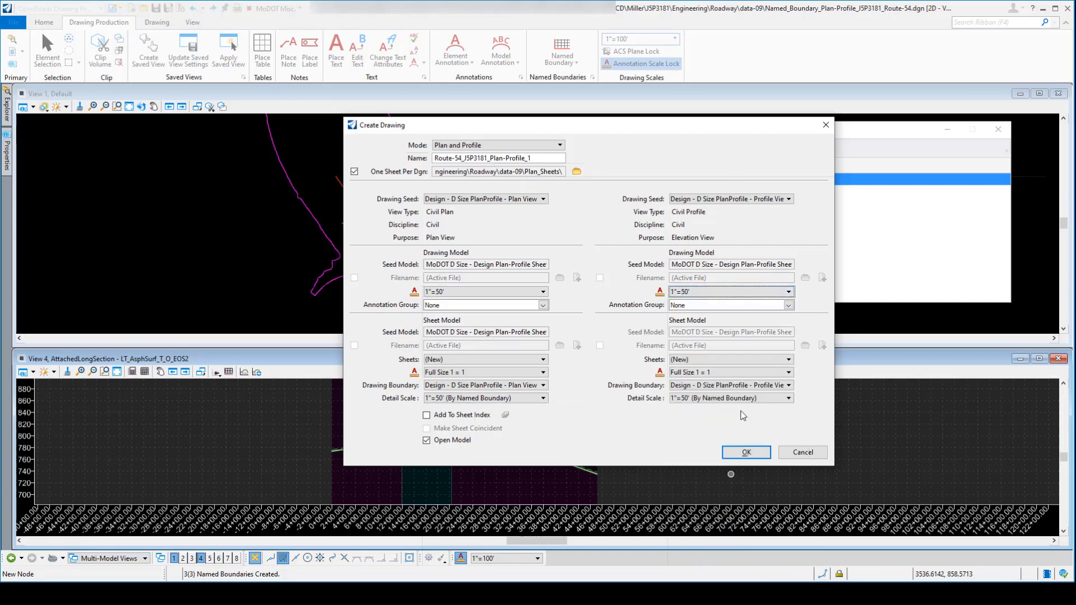
- Assign the Profile Grid - 50 Scale annotation group to the profile drawing model
click(789, 305)
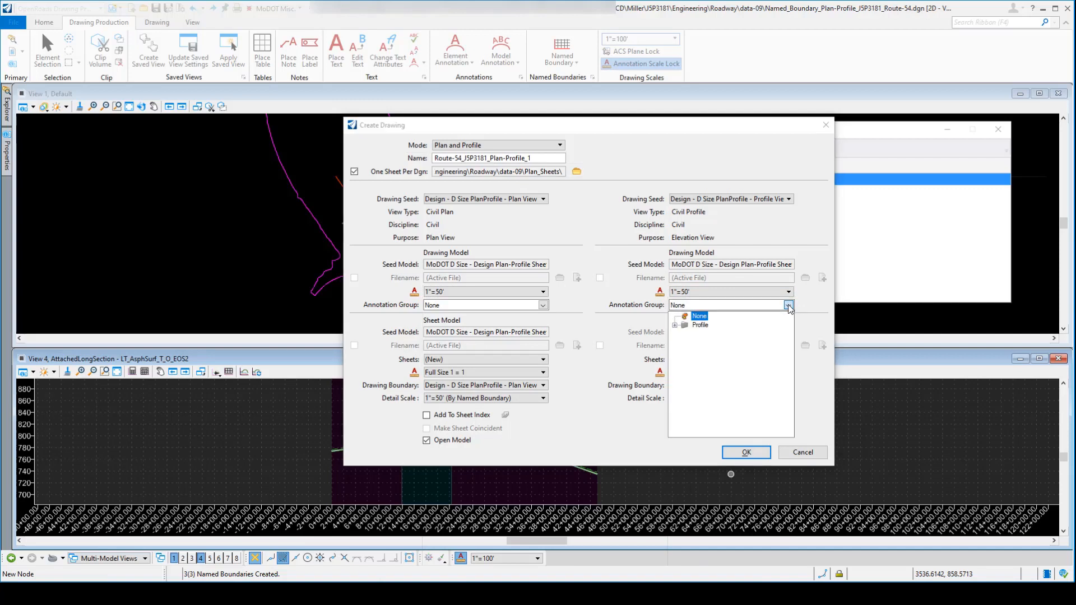
click(675, 326)
click(686, 335)
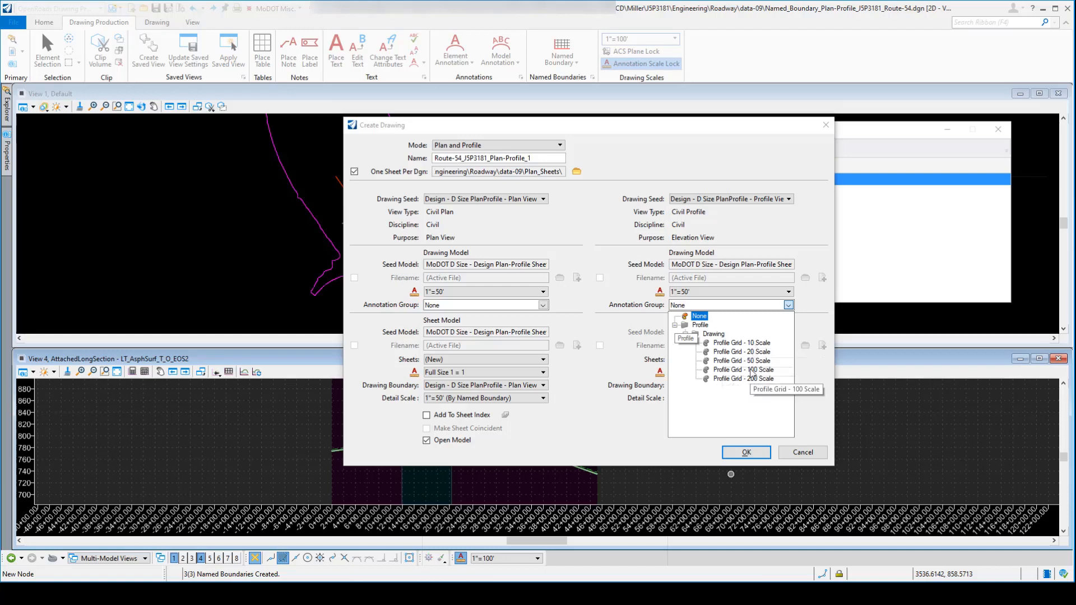
click(728, 362)
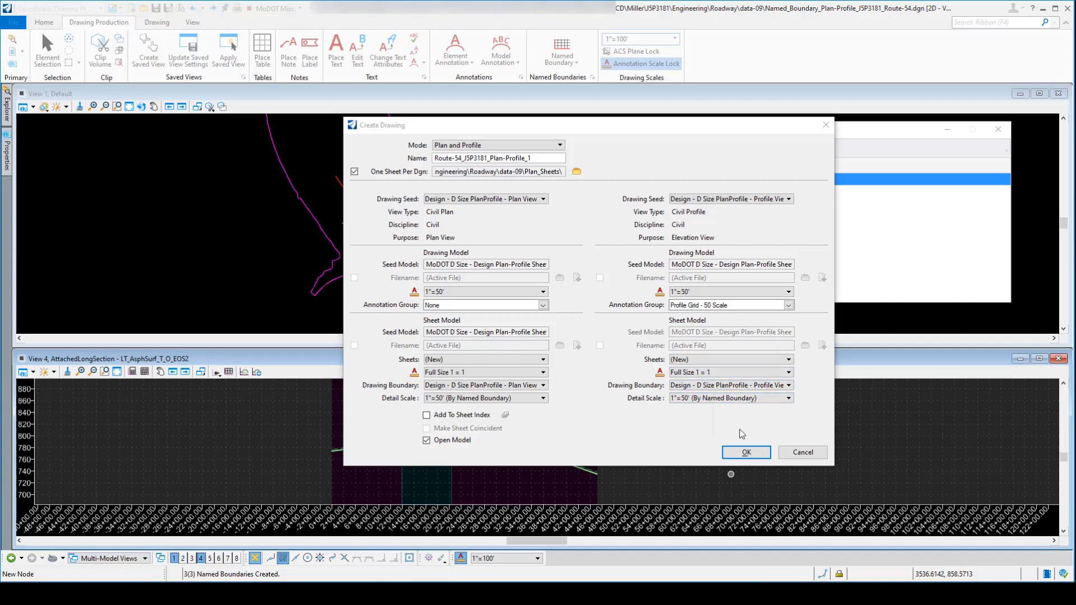
- Create the plan and profile drawing and check in Named_Boundary_Plan-Profile_J5P3181_Route-54.dgn
drag(611, 130, 571, 130)
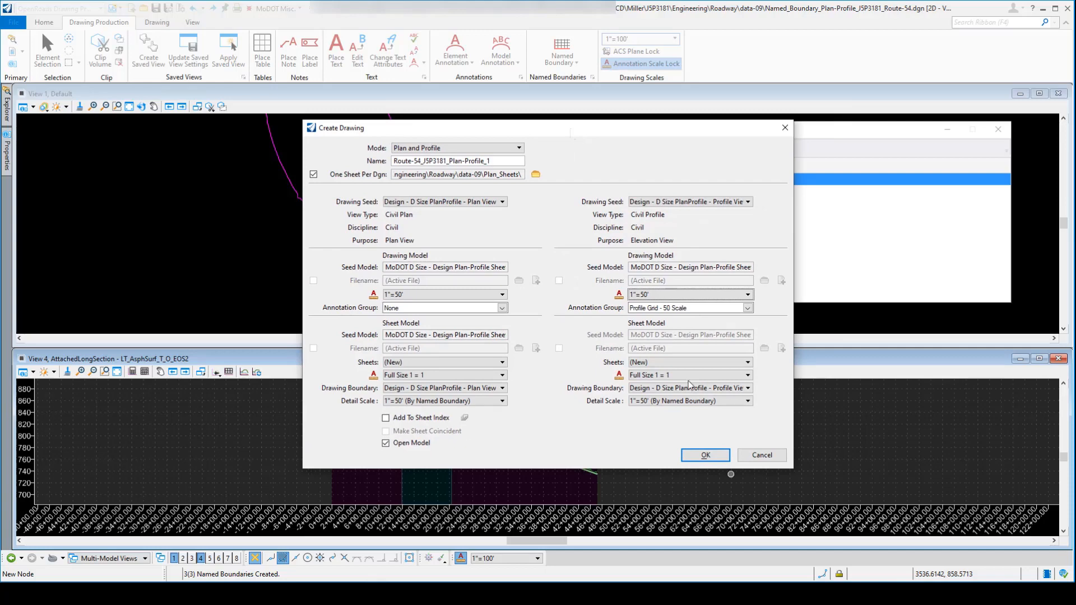
click(705, 454)
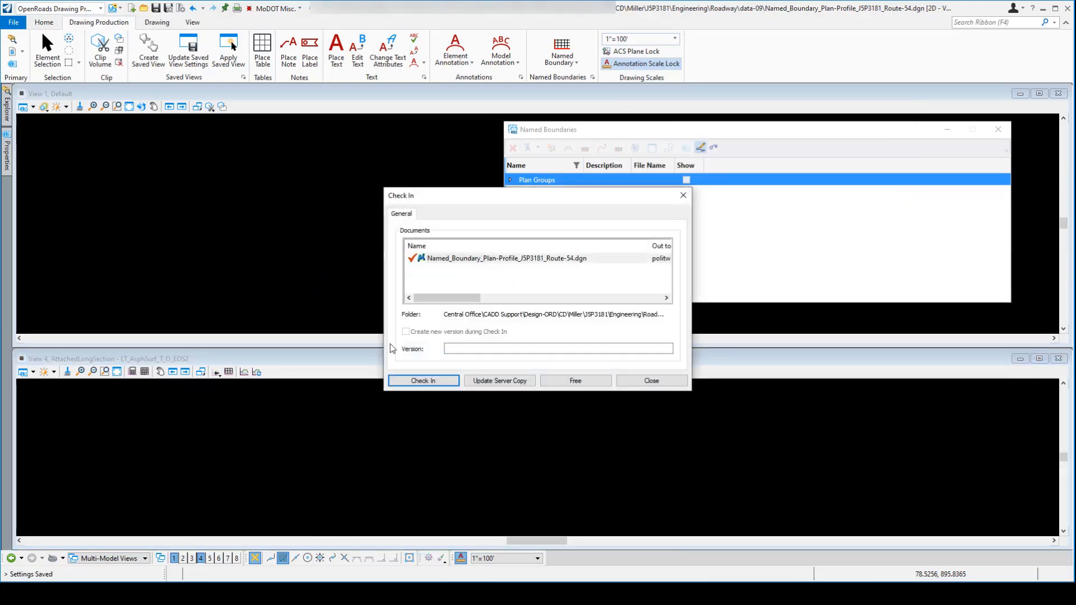
click(413, 381)
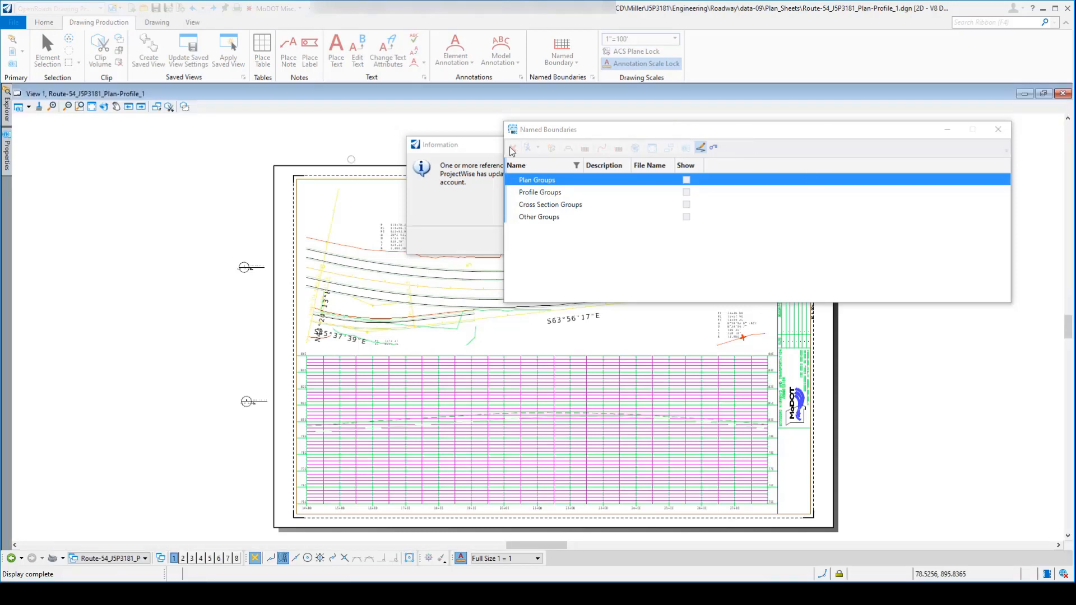
- Dismiss the ProjectWise reference file notice and close the Named Boundaries manager
click(462, 146)
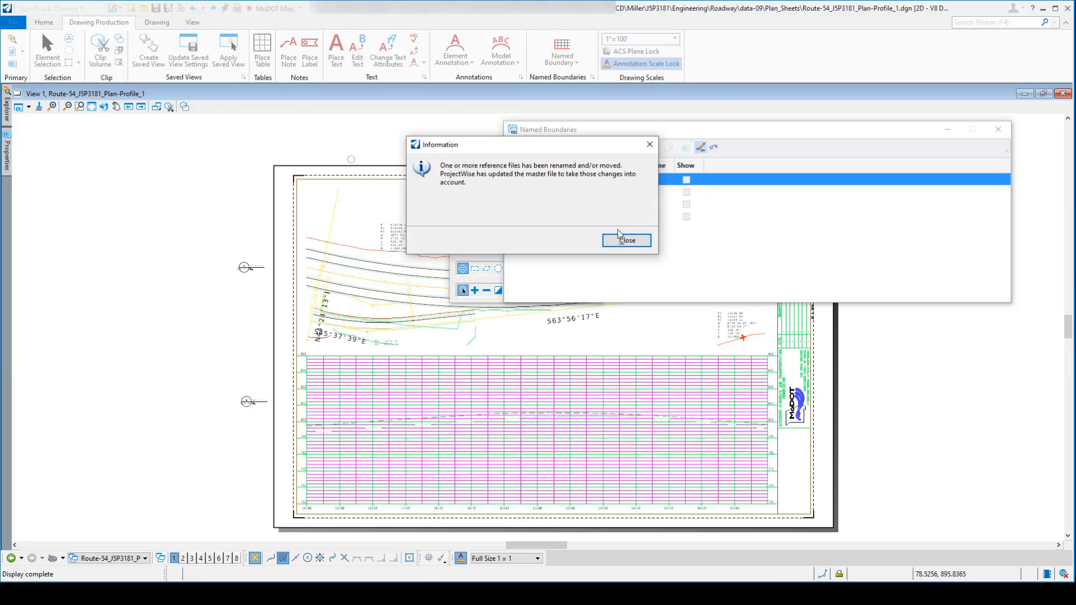
click(626, 240)
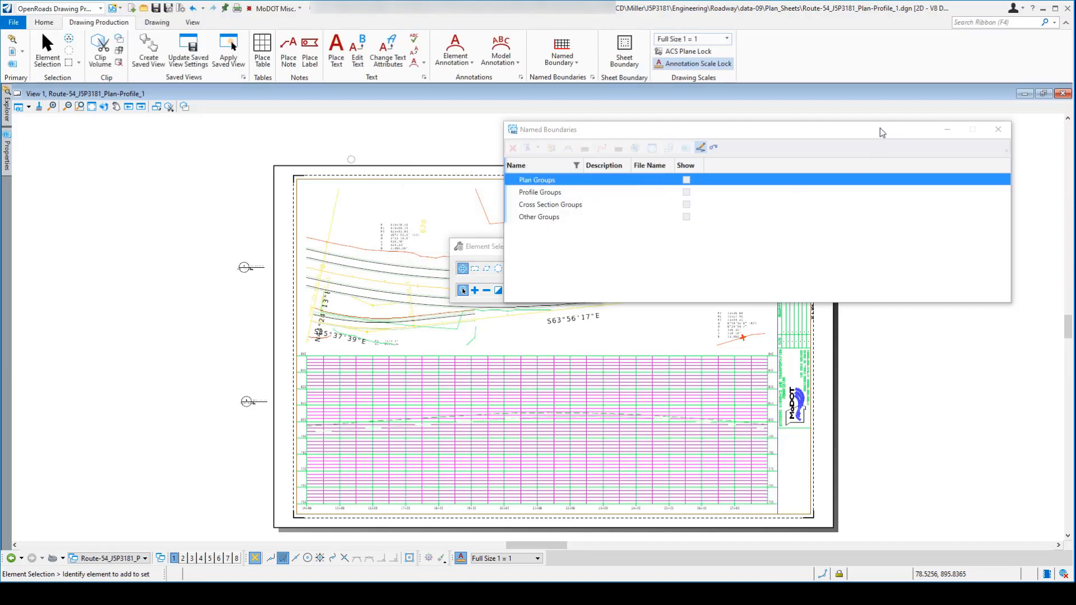
drag(728, 130, 635, 136)
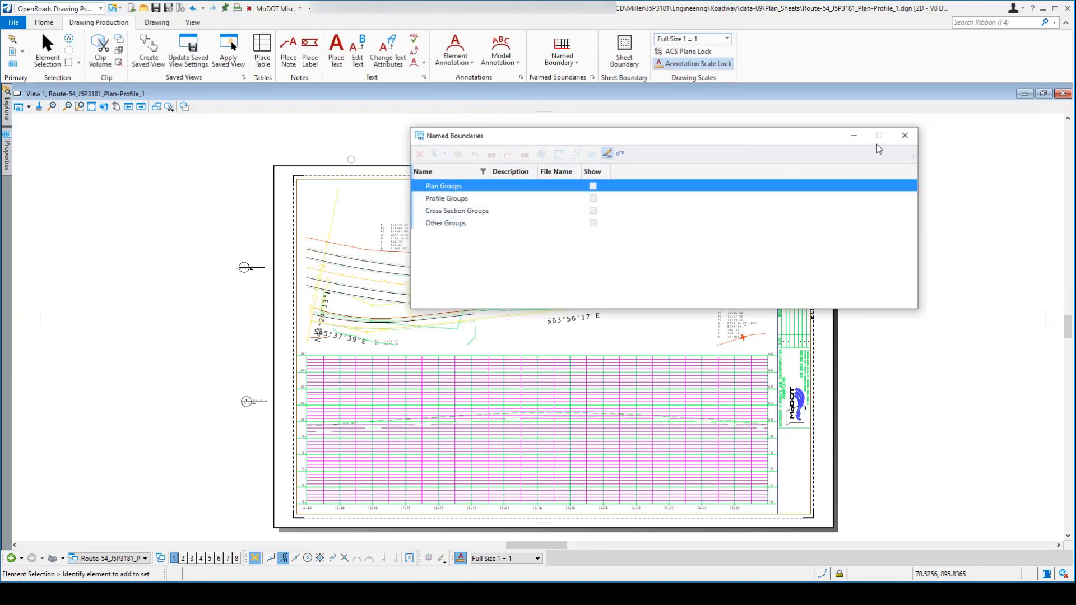
click(904, 135)
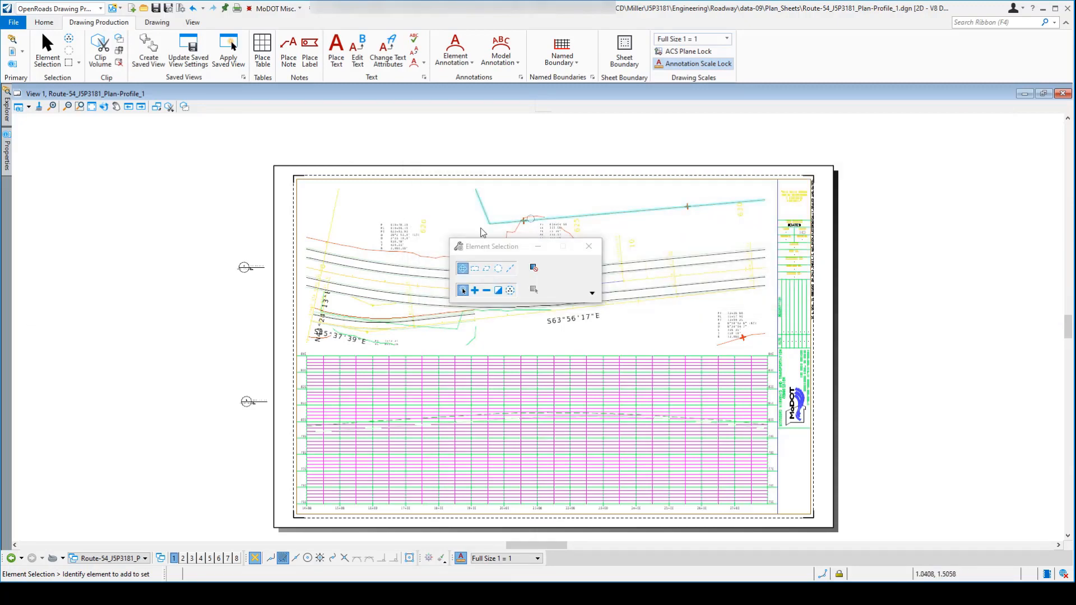
- Move the Element Selection settings off the sheet's centre and examine the plan view and profile grid on the new sheet
drag(498, 251, 836, 142)
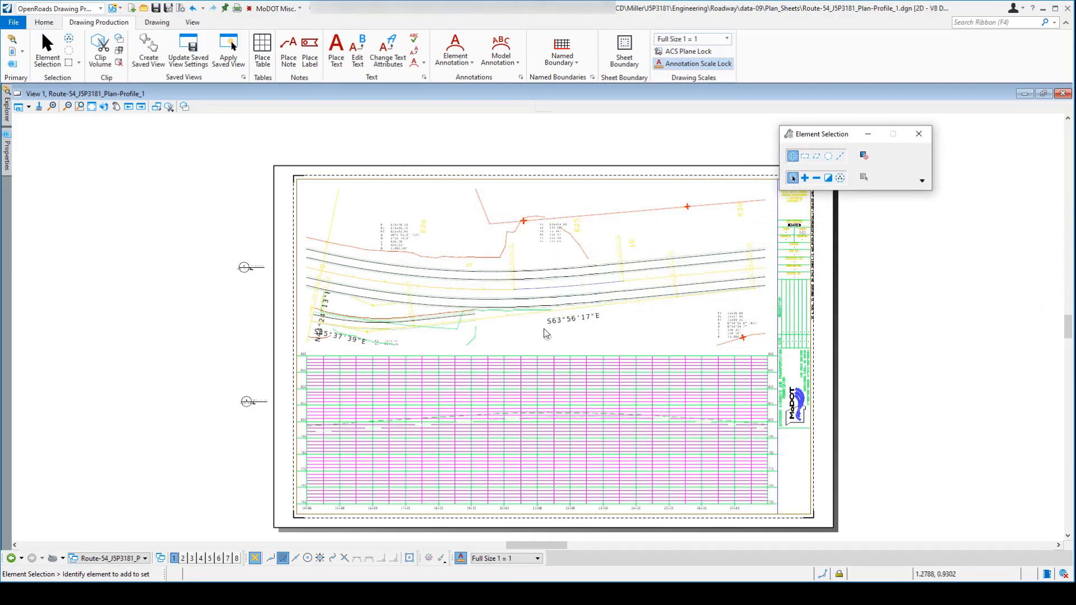
scroll(539, 313, up, 1)
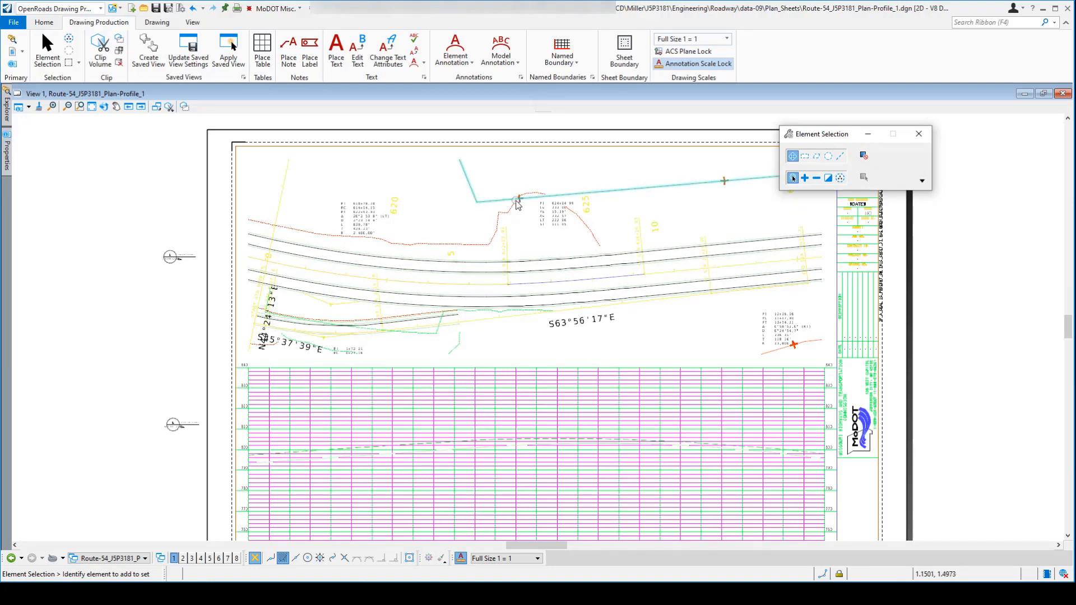
scroll(513, 362, down, 1)
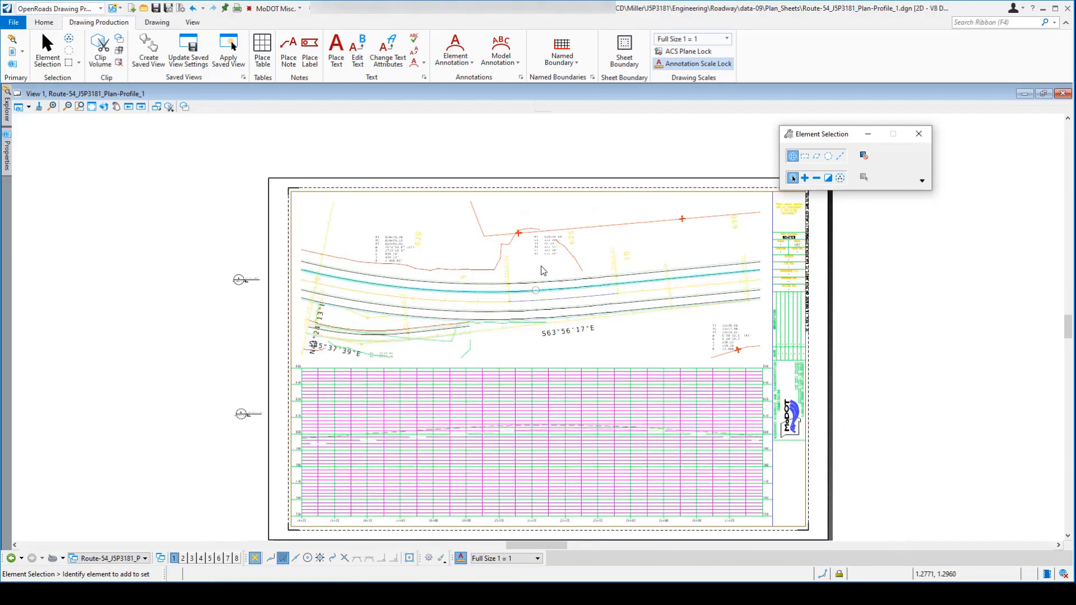
scroll(362, 216, down, 1)
scroll(364, 180, up, 1)
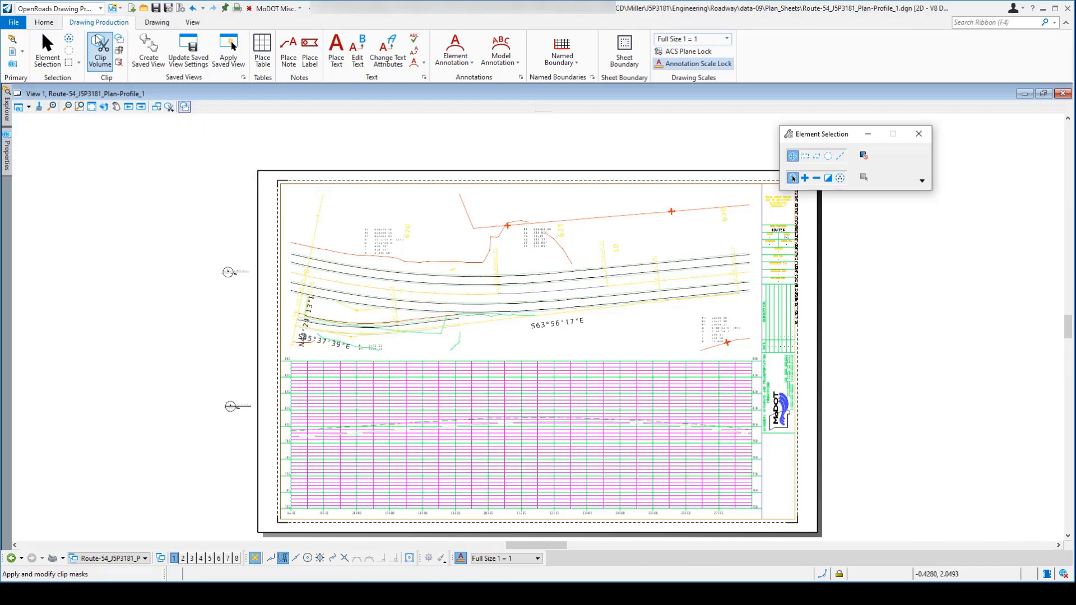
- Switch to the OpenRoads Modeling workflow and open the Models list with its Name and Design File columns widened to show full names
click(94, 9)
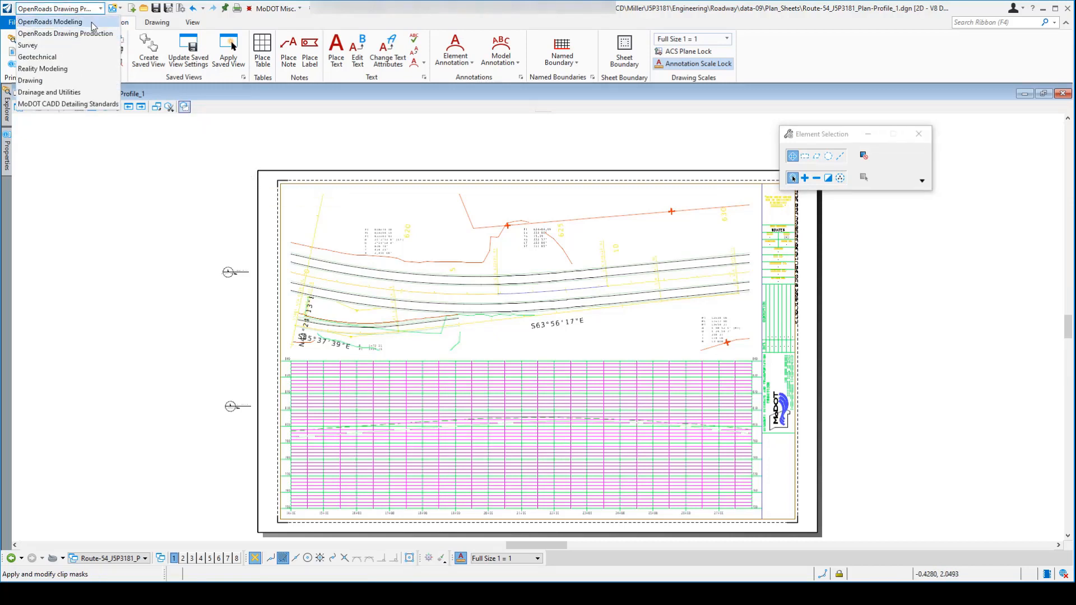
click(92, 23)
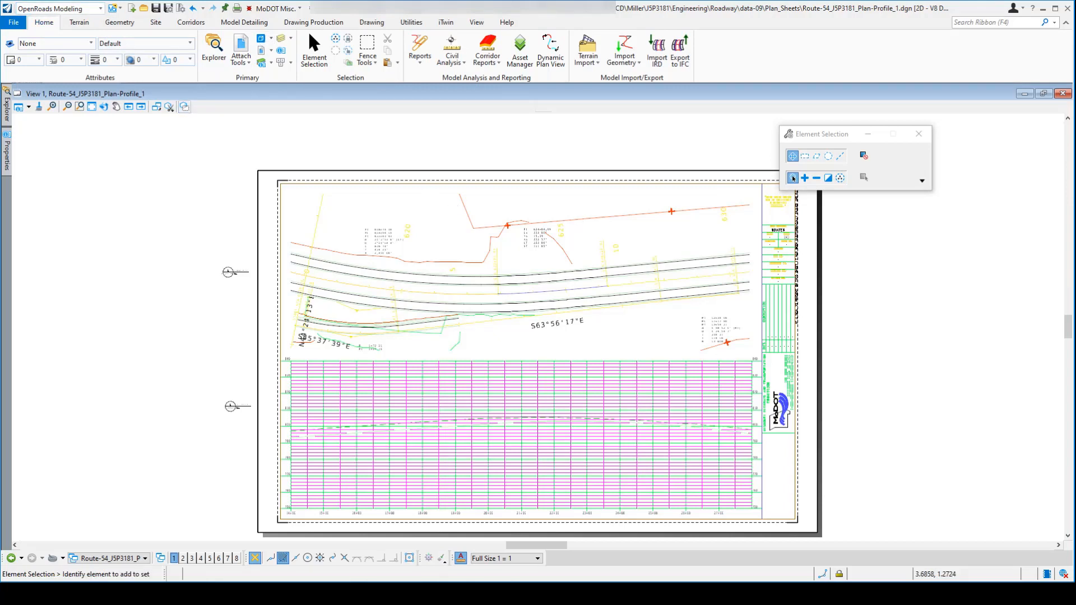
drag(1075, 177, 403, 163)
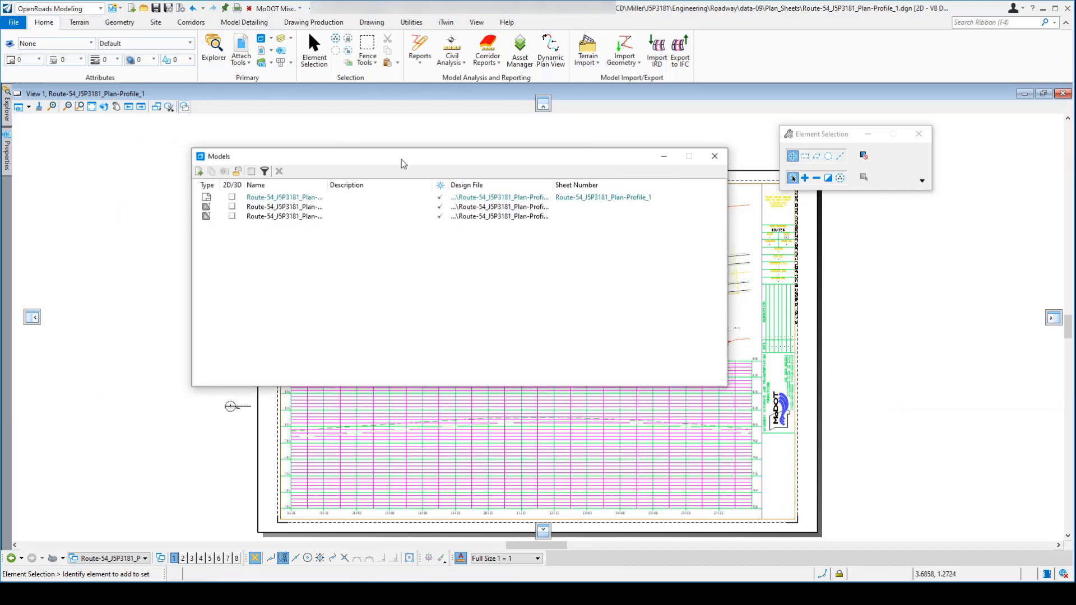
drag(327, 185, 428, 187)
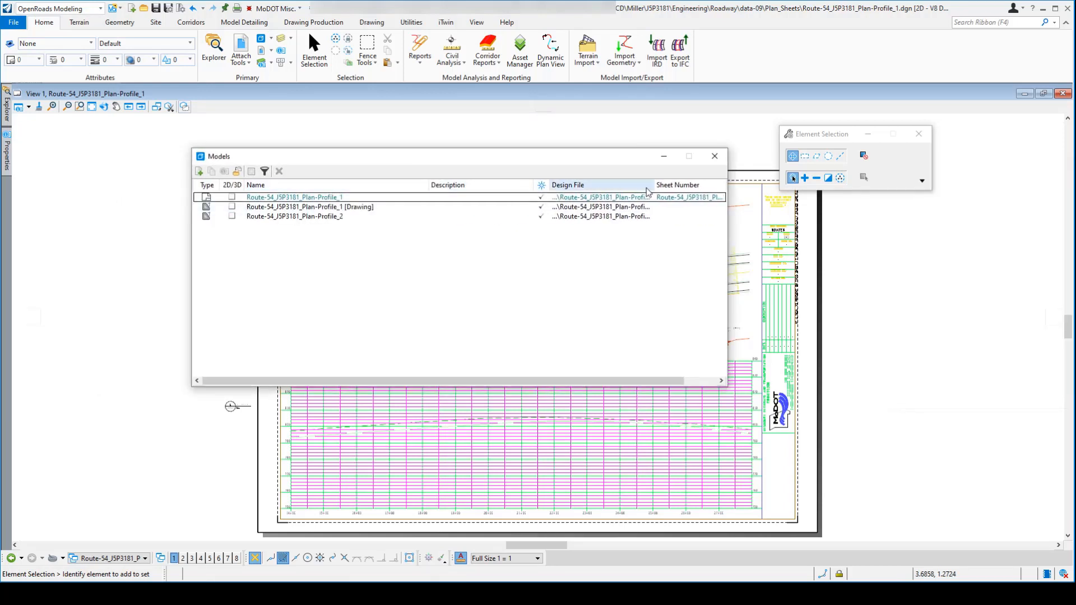
drag(652, 183, 691, 184)
mouse_move(391, 162)
mouse_down()
mouse_move(405, 255)
mouse_move(285, 115)
mouse_move(275, 126)
mouse_up()
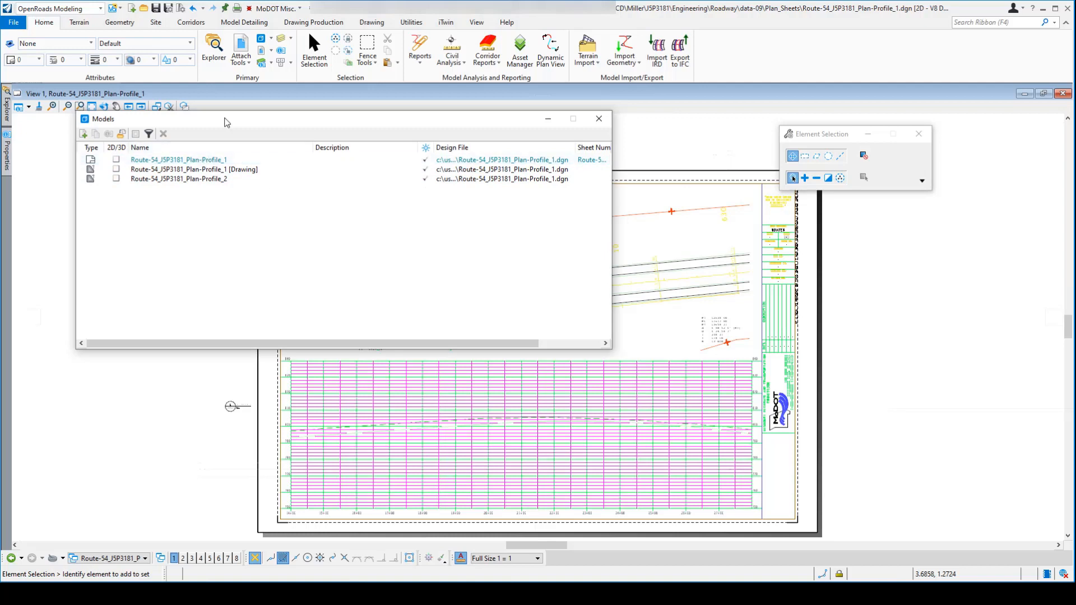
mouse_move(223, 123)
mouse_down()
mouse_move(305, 128)
mouse_move(218, 130)
mouse_up()
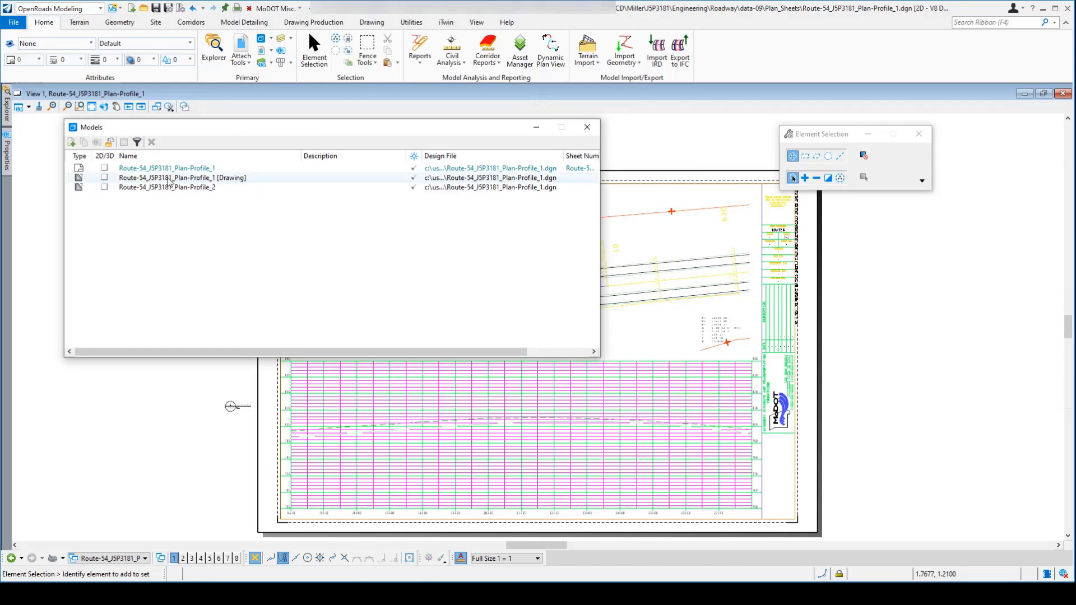
- Open the Route-54_J5P3181_Plan-Profile_1 [Drawing] model, close the Models list and move the Element Selection settings clear of the plan
double_click(235, 183)
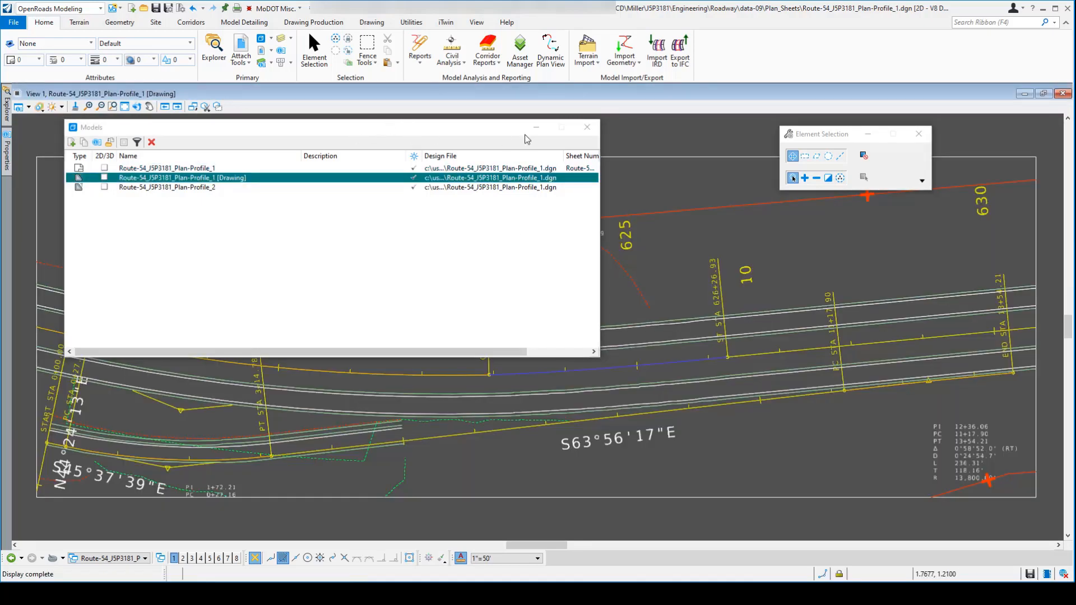
click(586, 128)
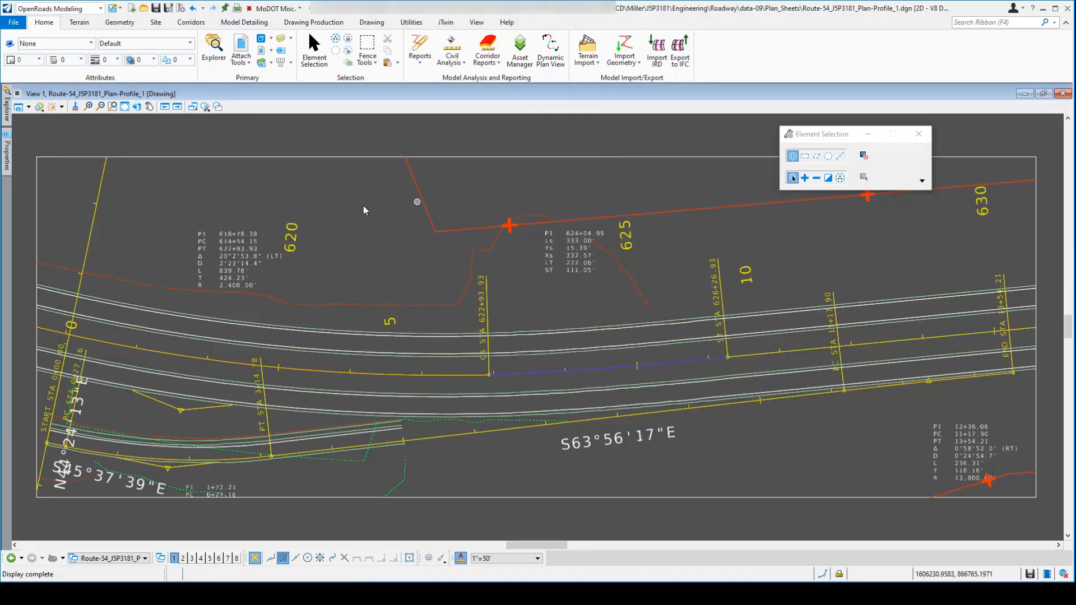
scroll(294, 251, down, 2)
scroll(357, 232, up, 1)
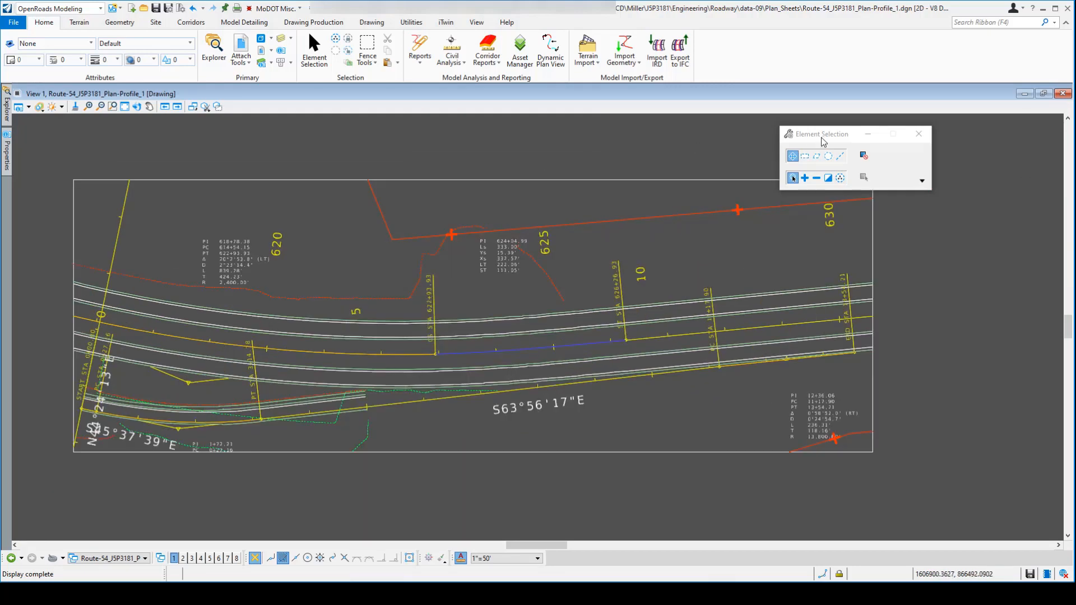
drag(820, 136, 939, 126)
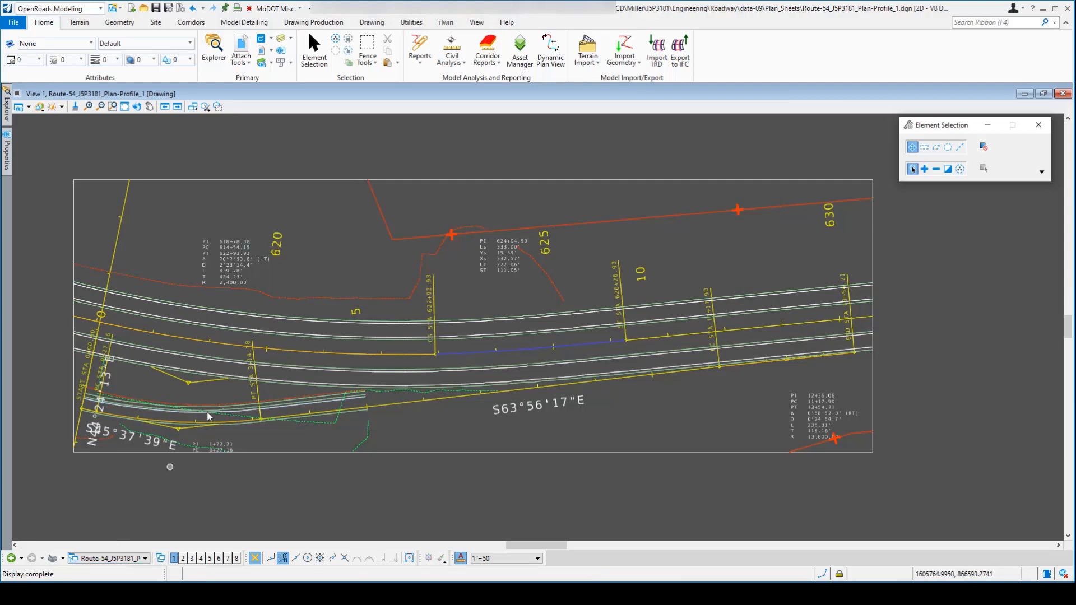
click(100, 8)
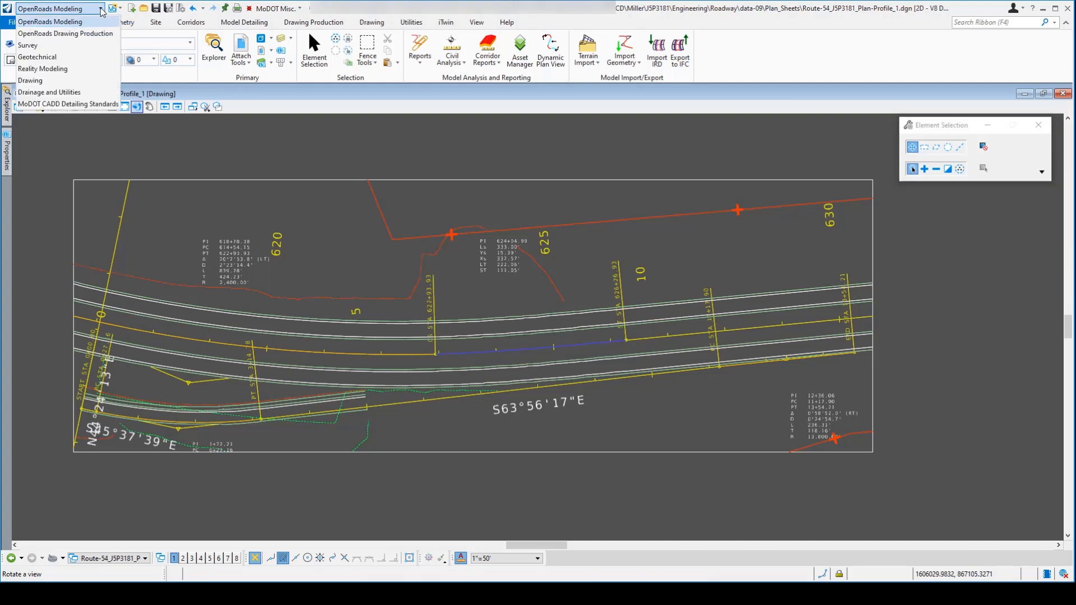
click(82, 105)
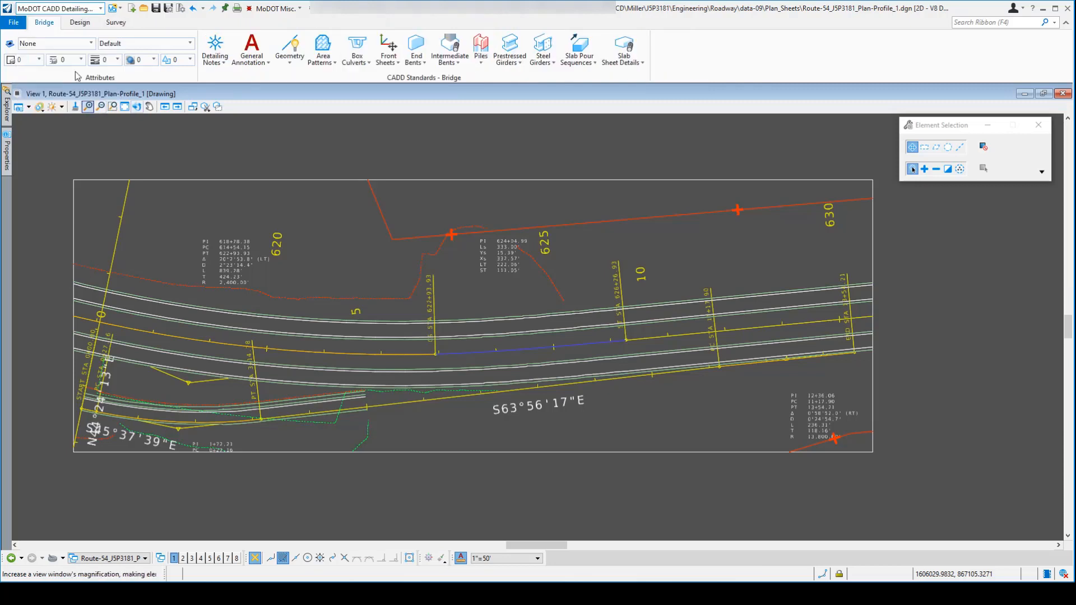
click(81, 23)
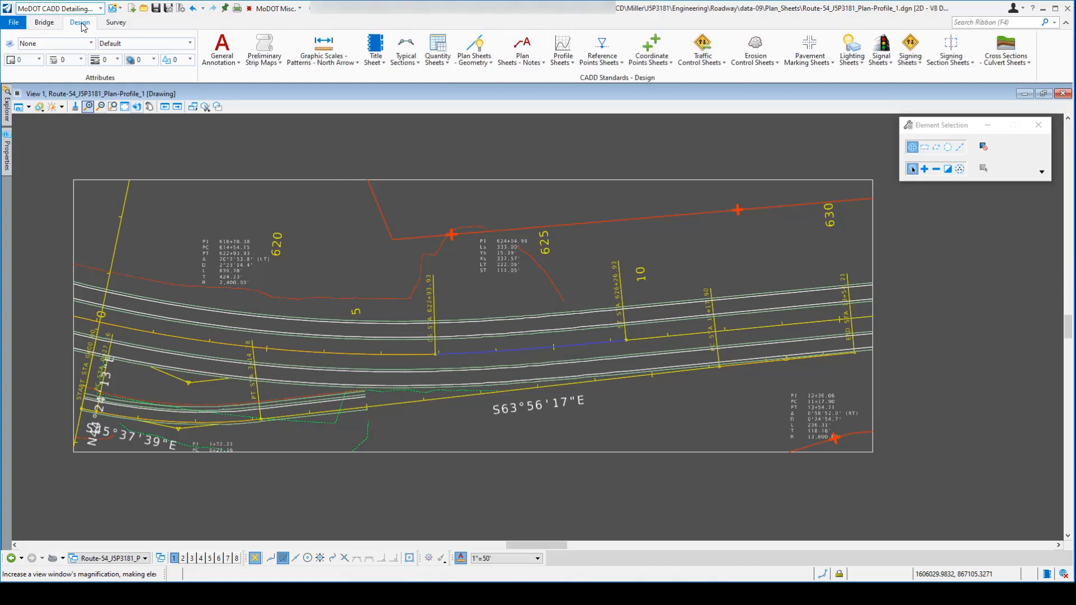
click(345, 52)
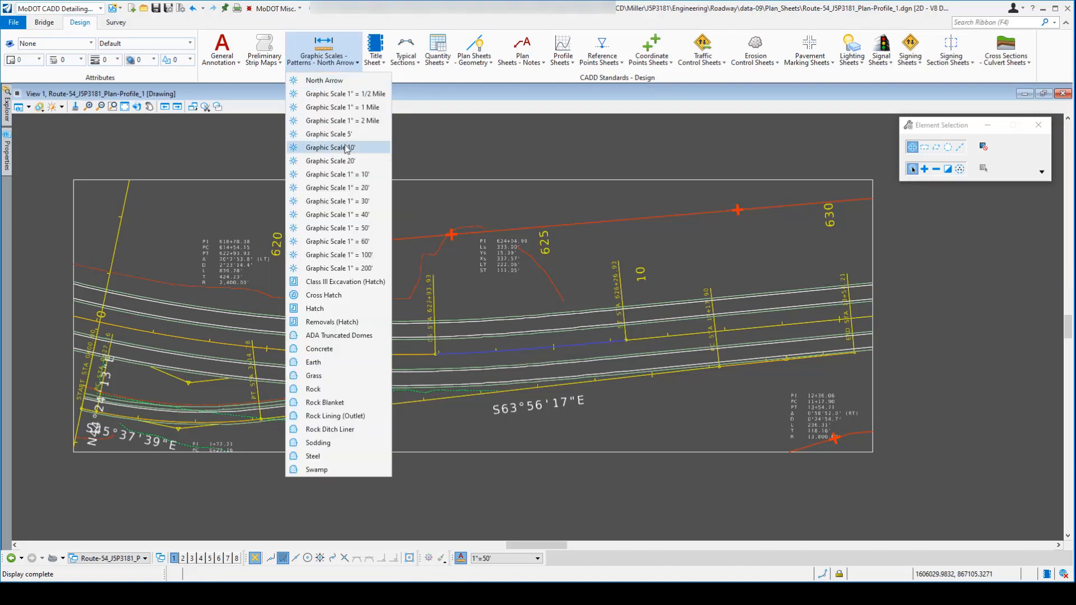
click(338, 81)
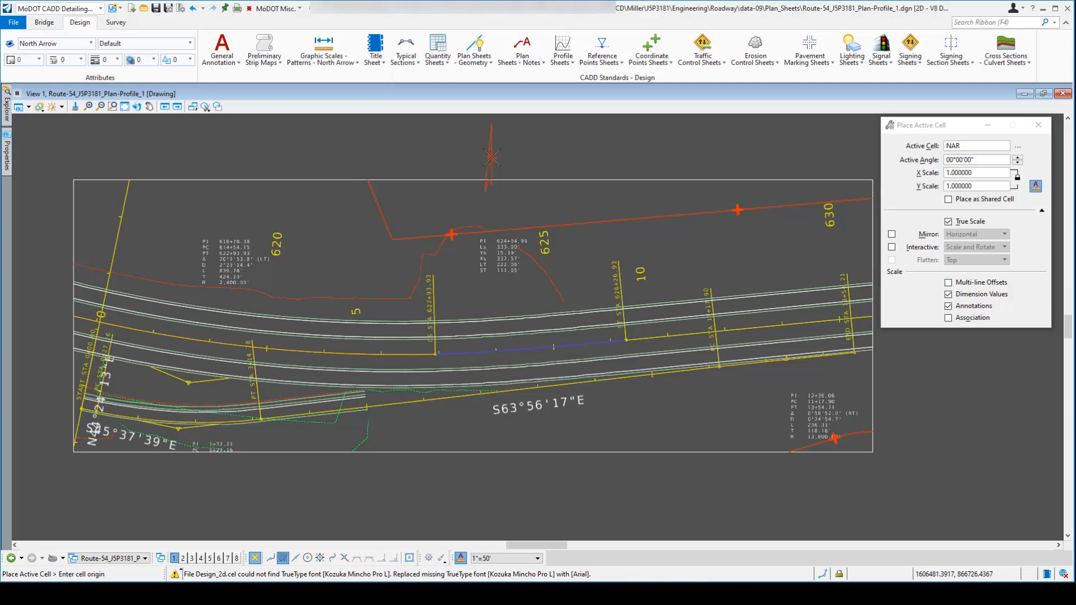
key(Escape)
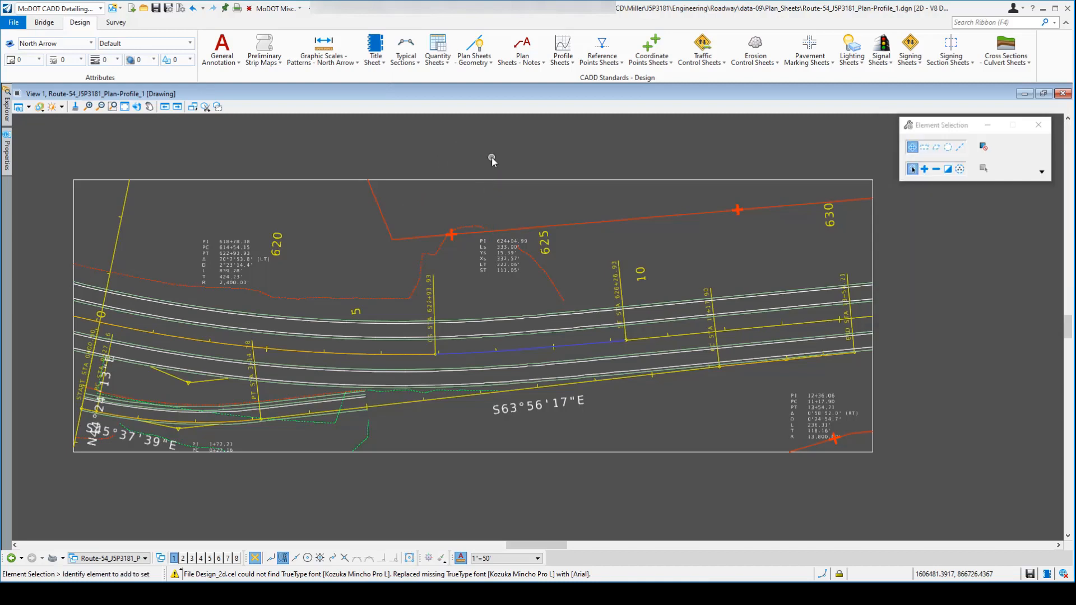
- Switch to the Drawing workflow, turn on AccuDraw and move its window above the plan
click(83, 9)
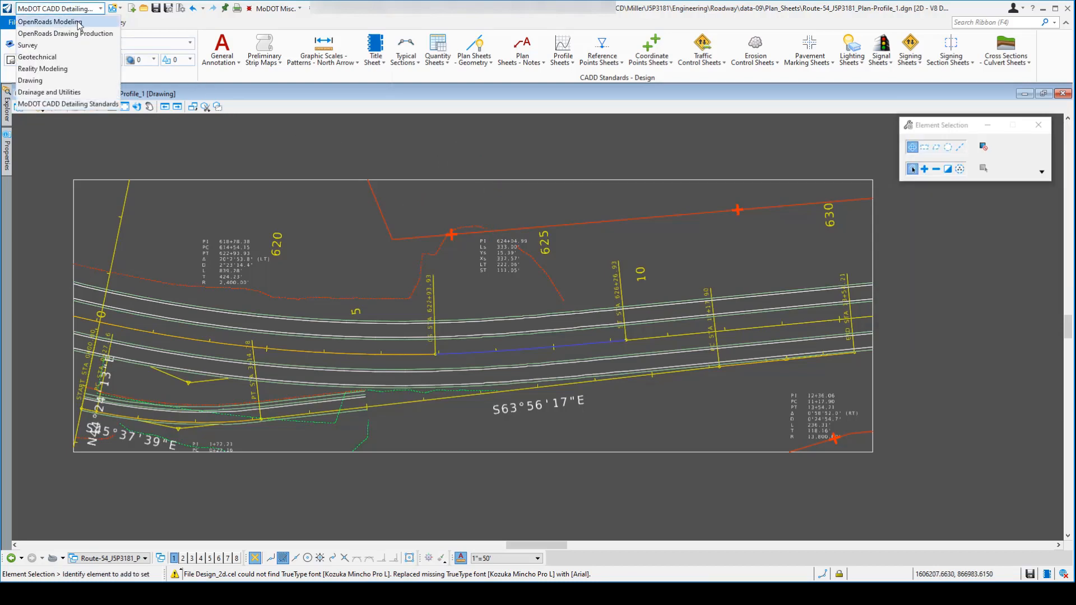
click(53, 82)
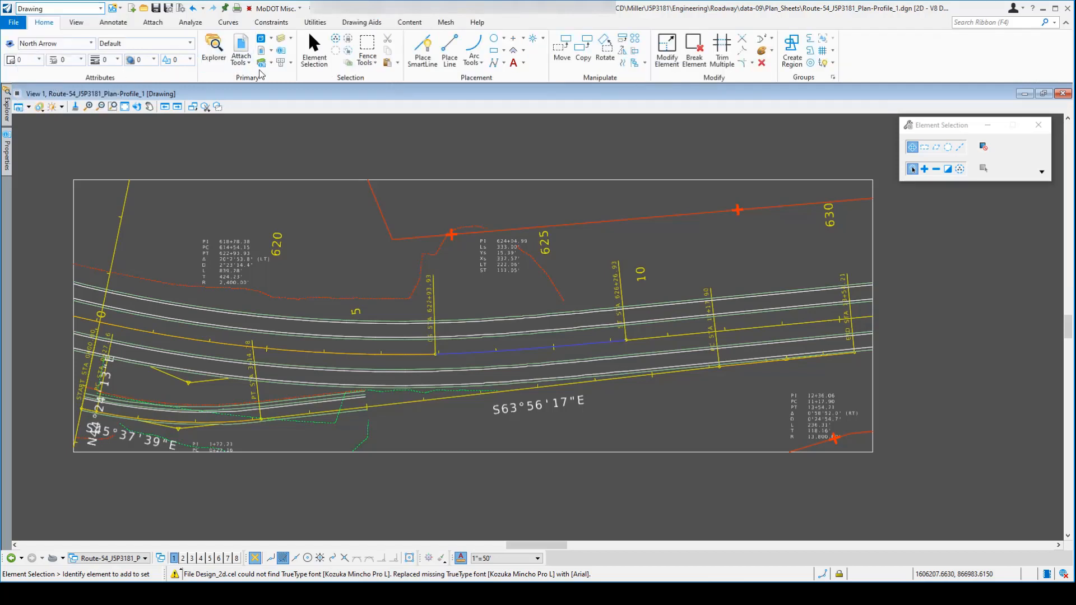
click(291, 64)
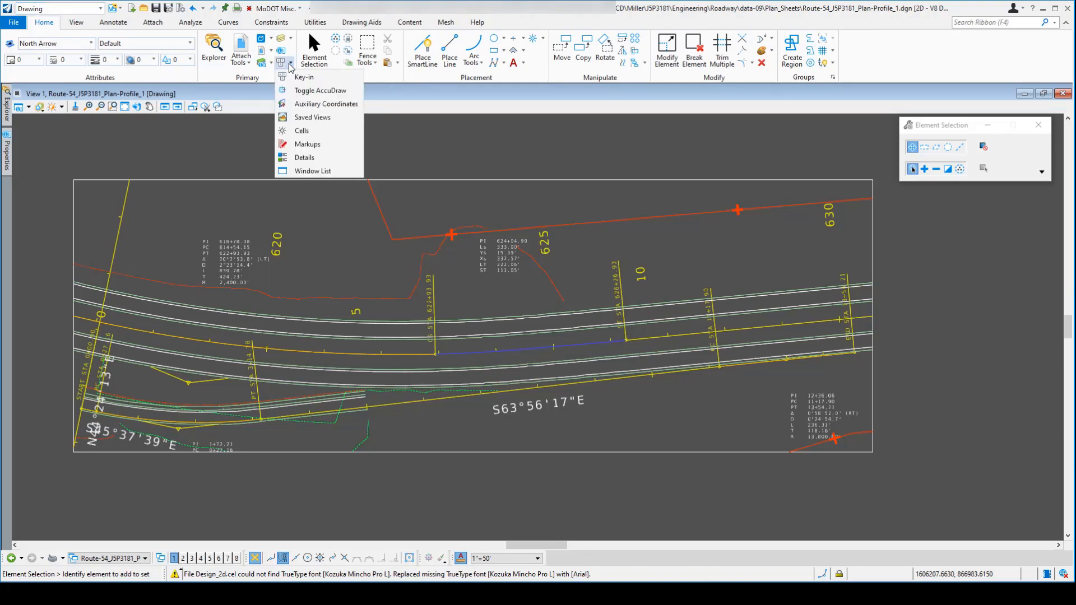
click(306, 92)
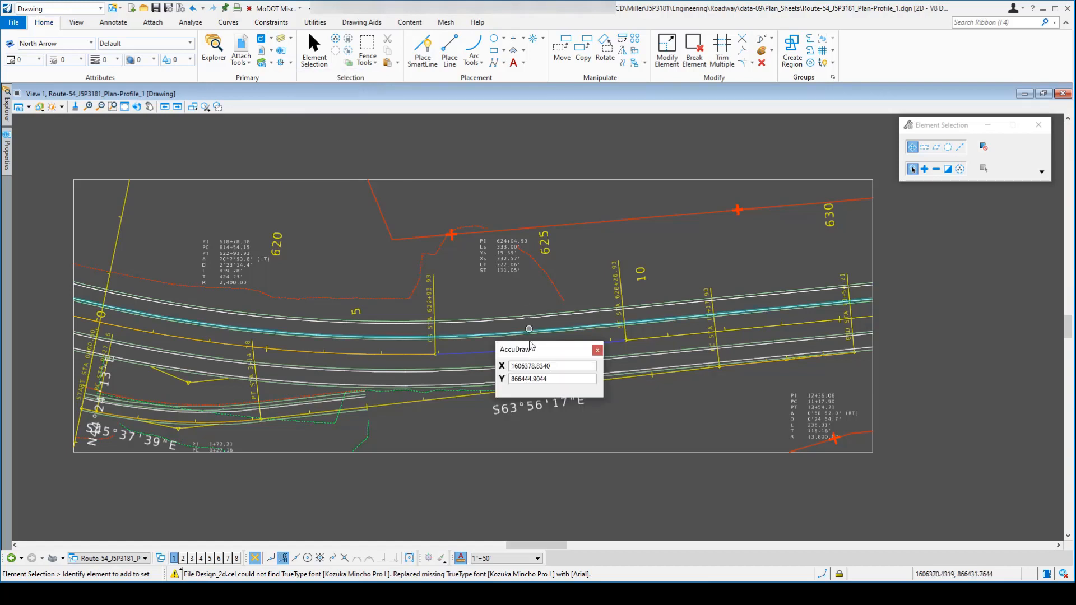
mouse_move(528, 354)
mouse_down()
mouse_move(419, 163)
mouse_move(353, 149)
mouse_up()
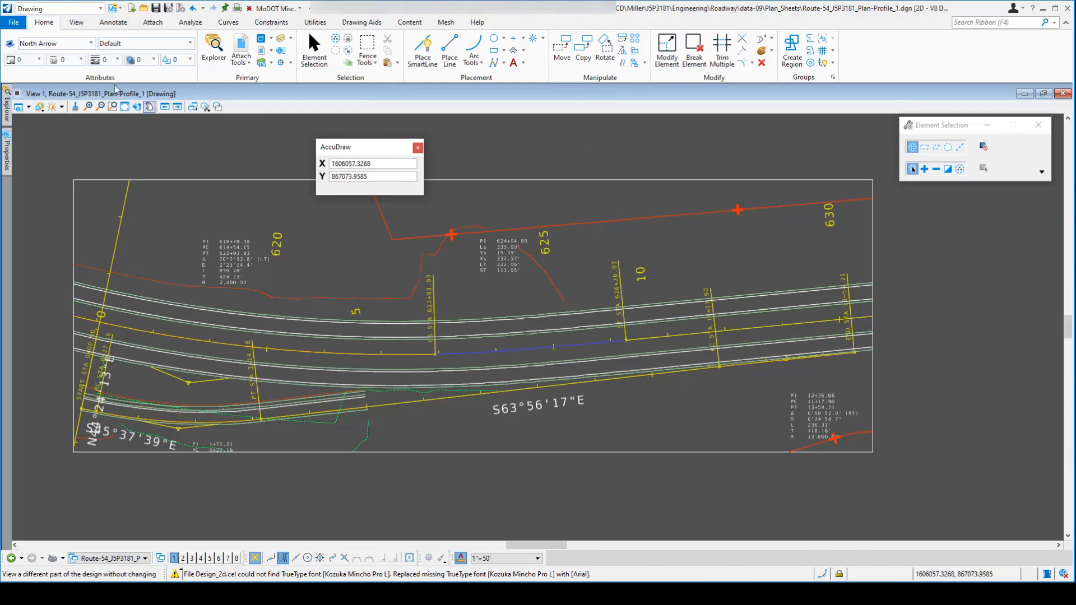
- Place the MoDOT North Arrow cell above the roadway between stations 620 and 625, aligned to true north with AccuDraw's Top rotation
click(100, 9)
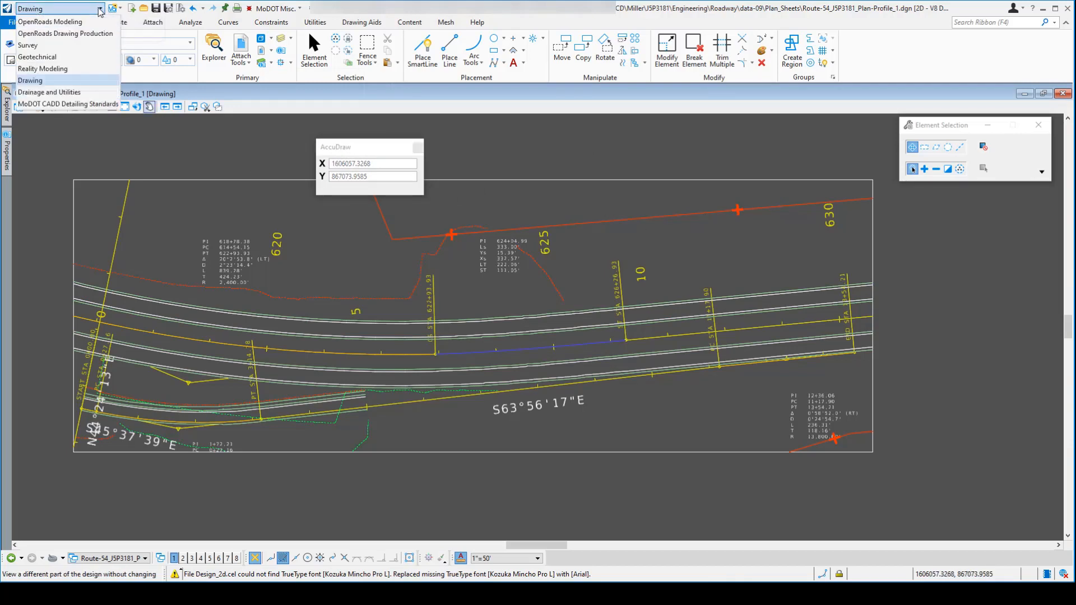
click(79, 104)
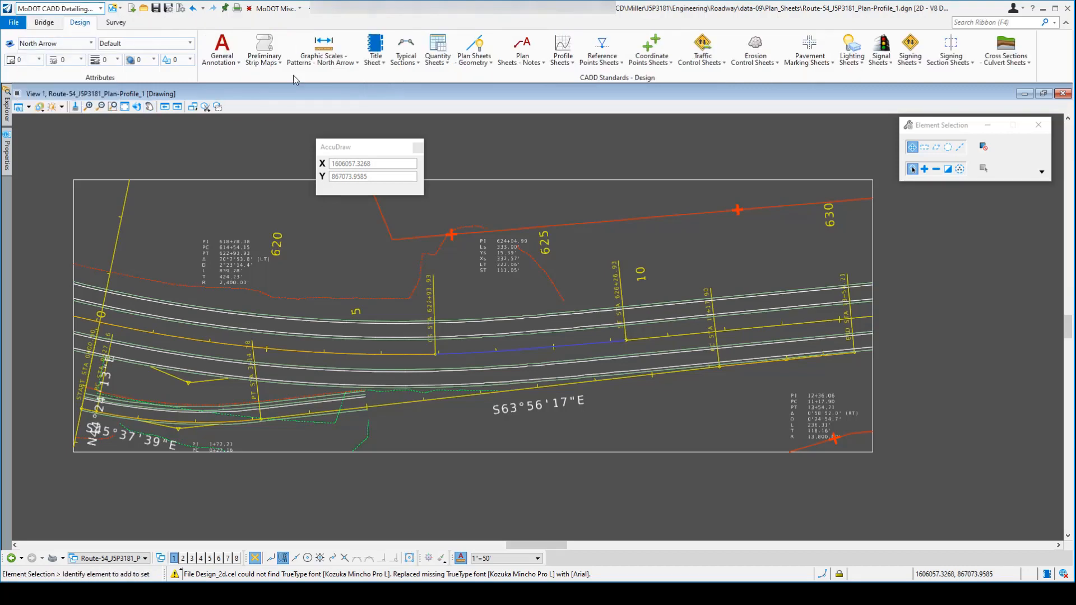
click(331, 56)
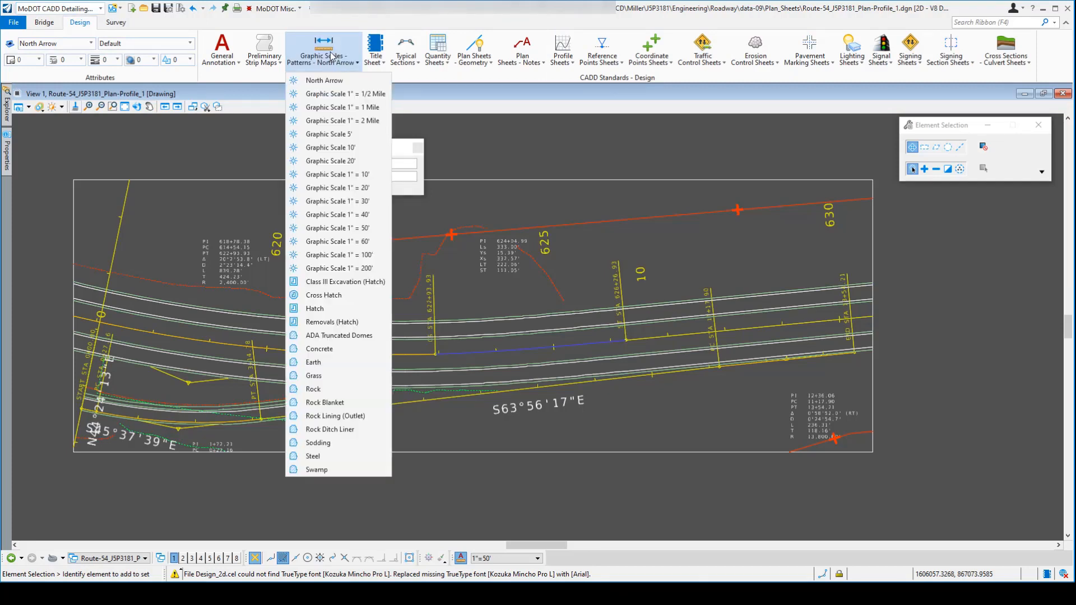
click(325, 80)
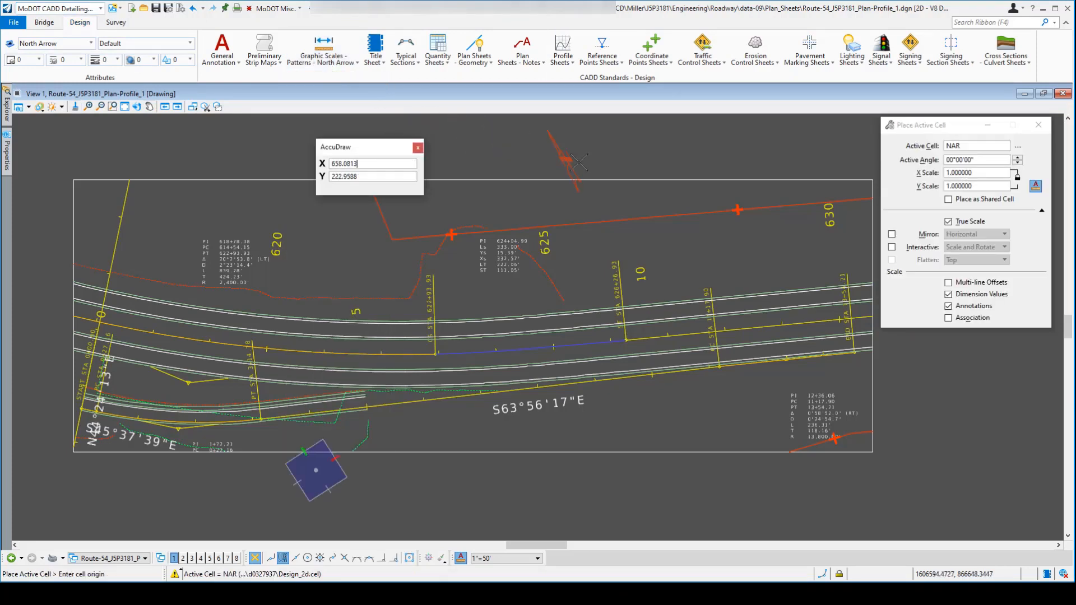
mouse_move(343, 147)
mouse_down()
mouse_move(449, 149)
mouse_move(393, 150)
mouse_up()
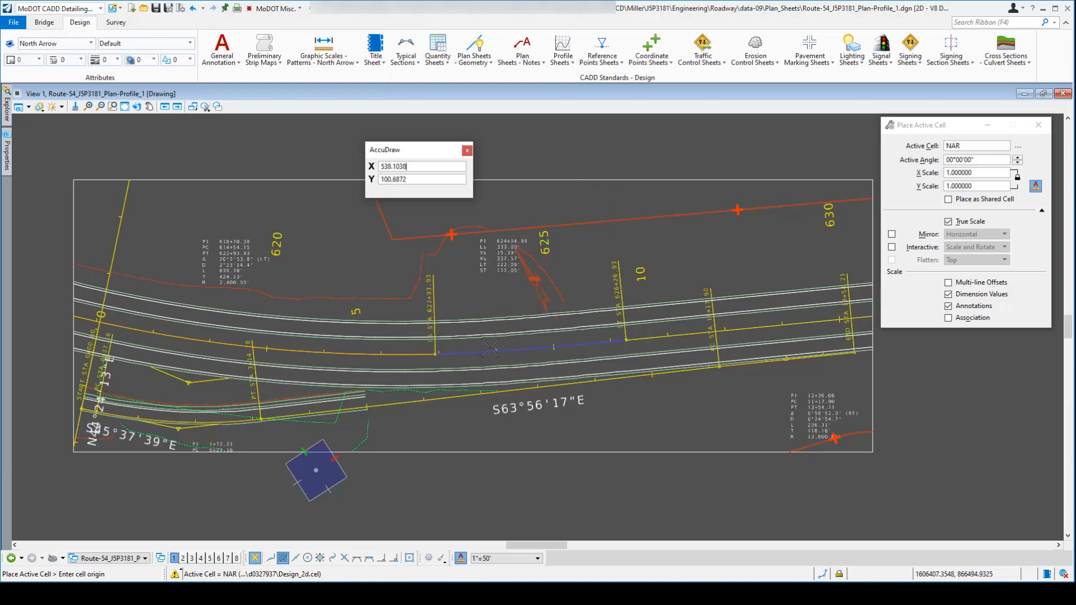
click(404, 167)
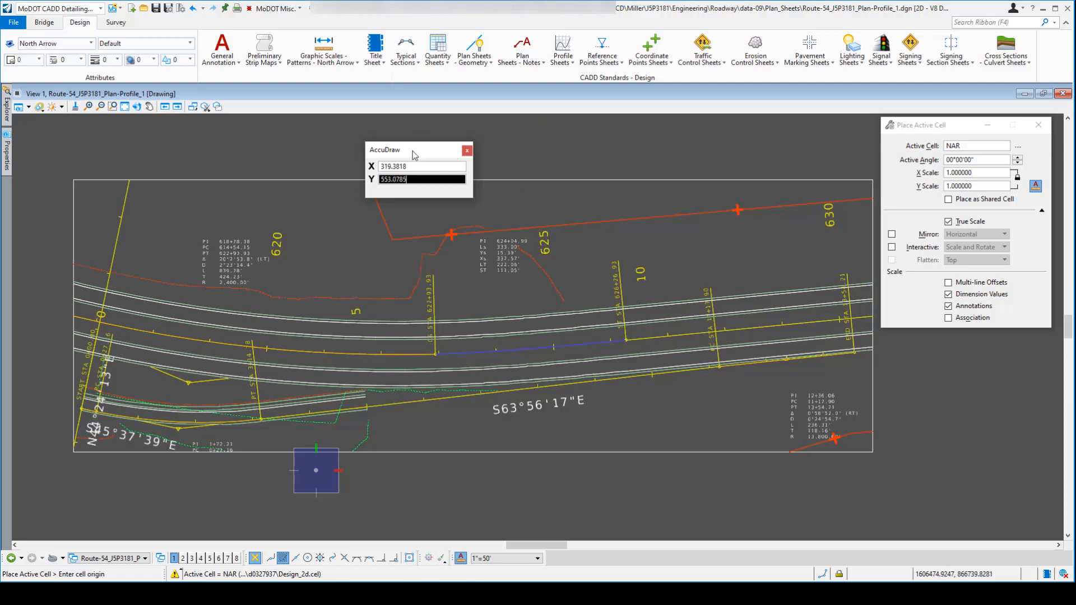
key(t)
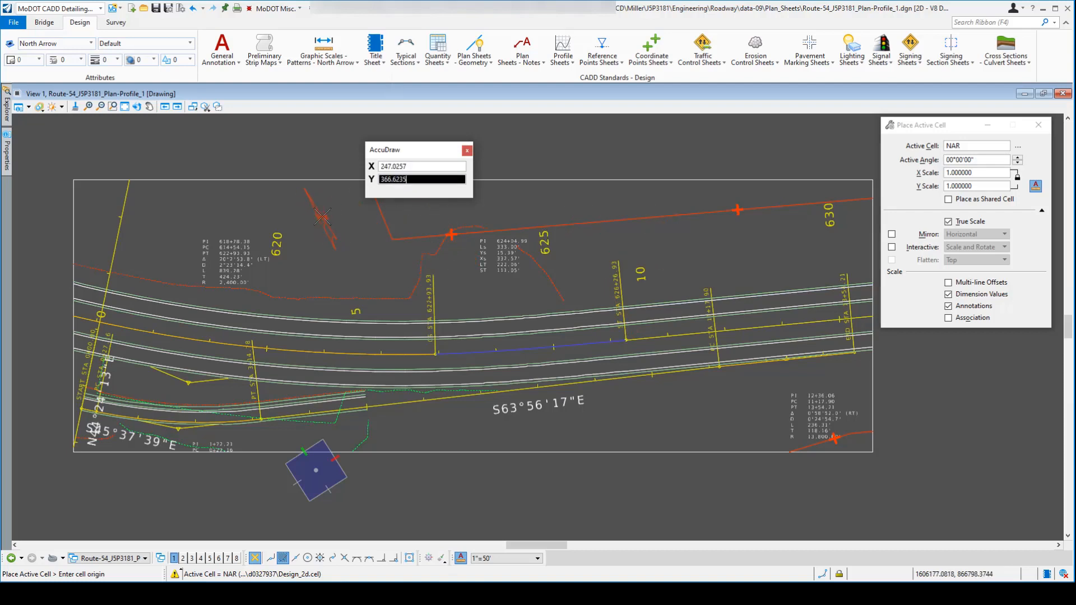
key(Escape)
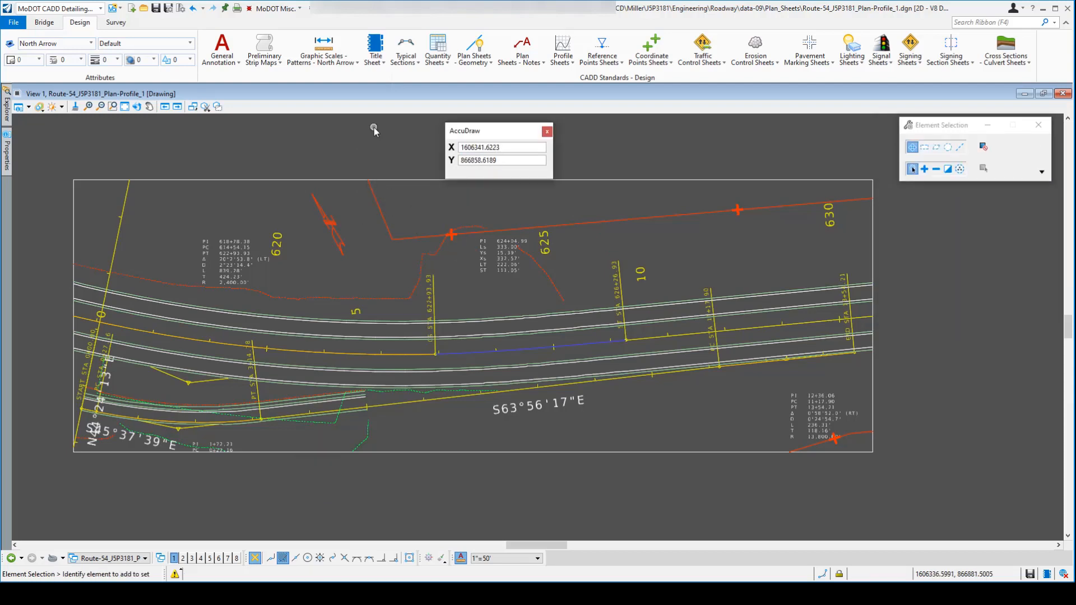
- Place the Graphic Scale 1" = 50' cell below the roadway near the plan's lower-right curve data, and close AccuDraw
click(322, 63)
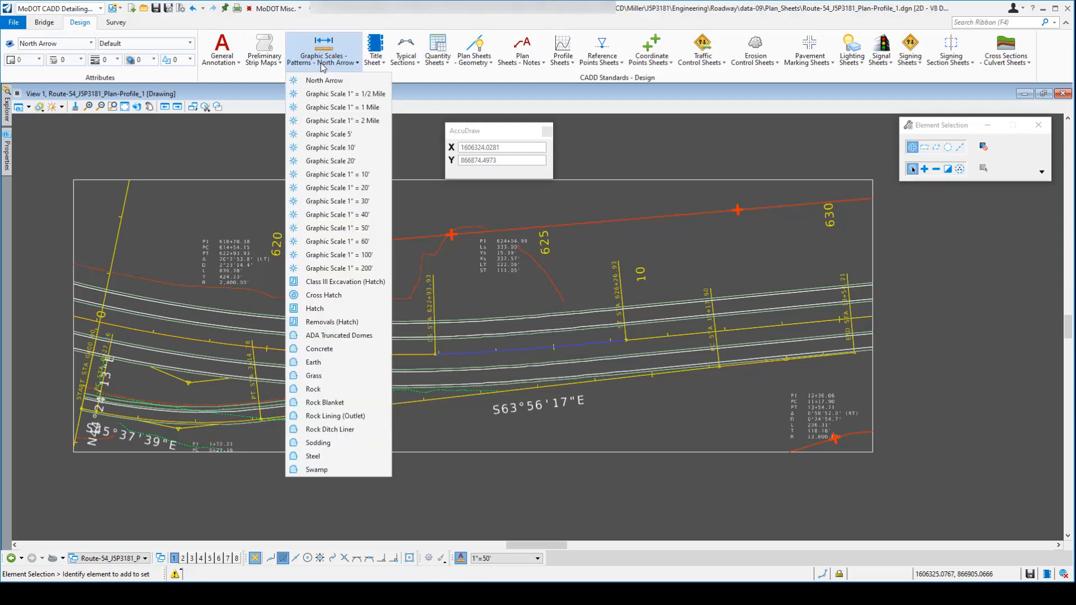
click(342, 228)
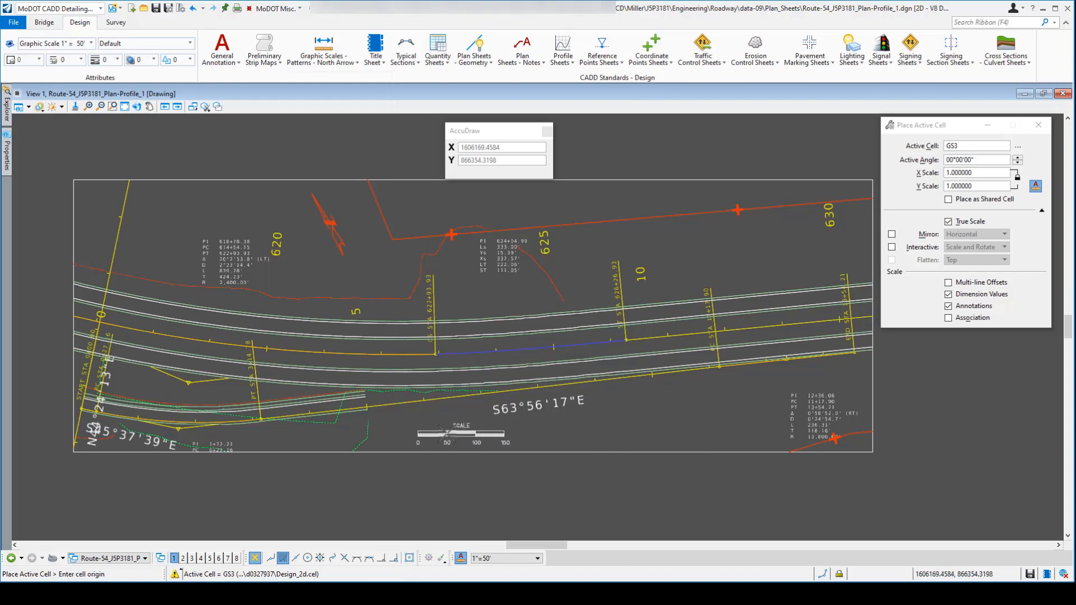
click(701, 429)
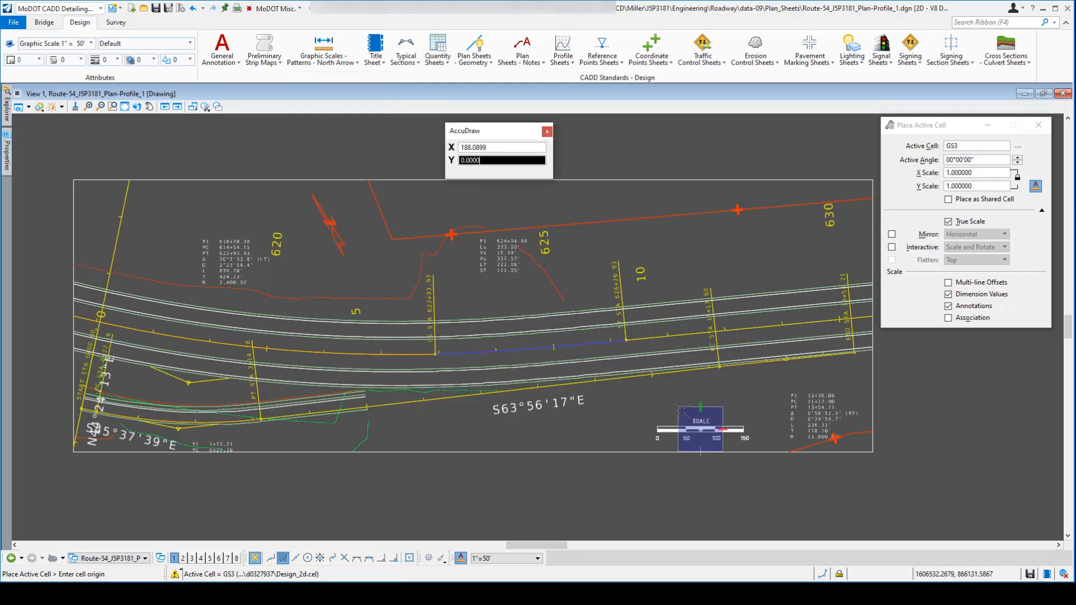
key(Escape)
click(511, 129)
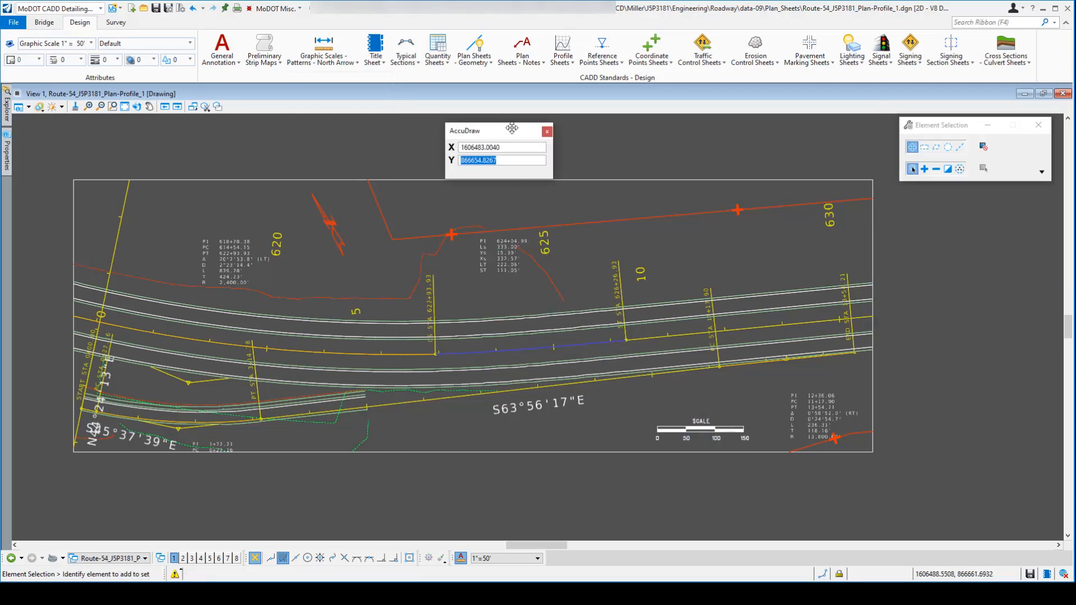
click(546, 133)
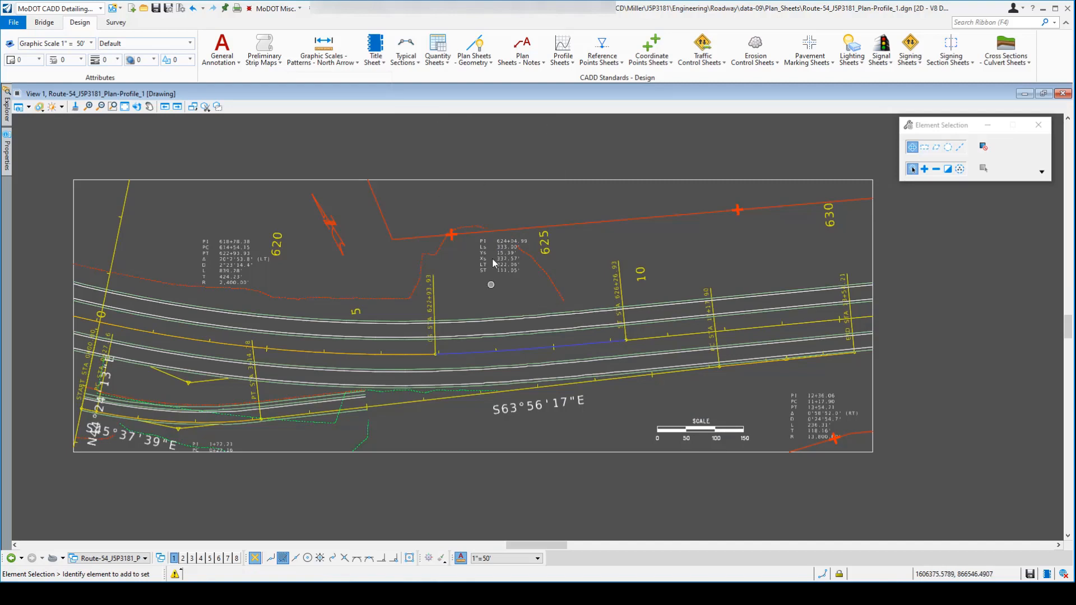
- Open the Route-54_J5P3181_Plan-Profile_2 drawing model and inspect its full profile grid
click(147, 559)
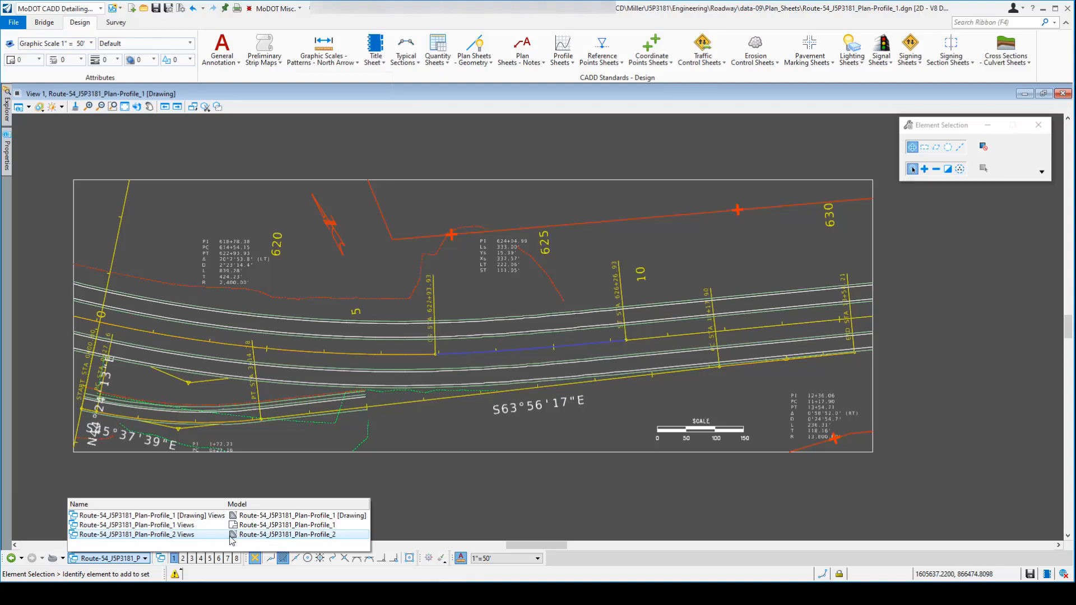
click(194, 538)
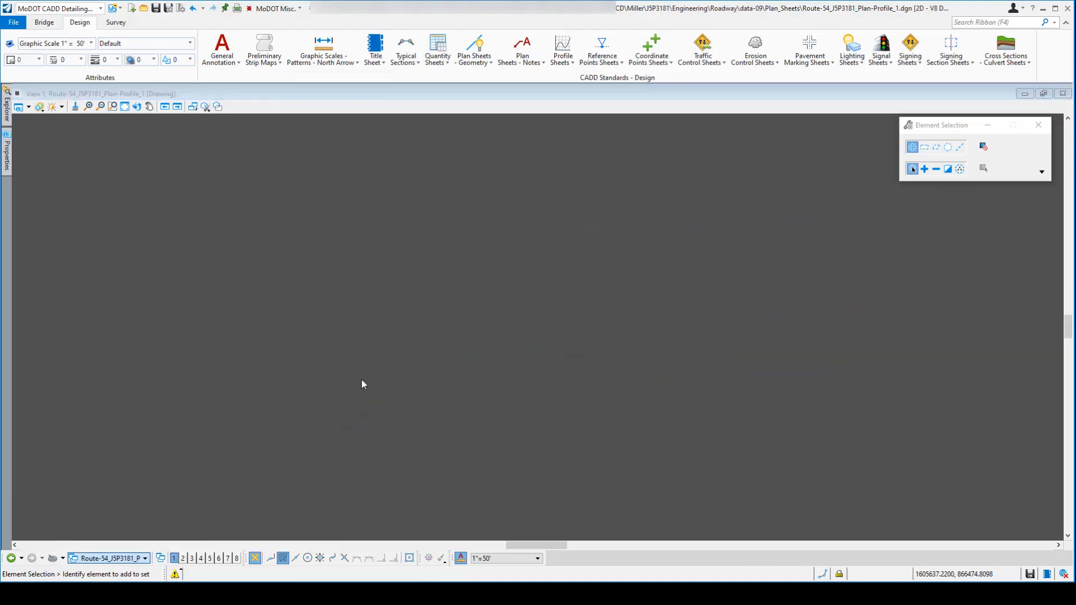
scroll(361, 321, down, 1)
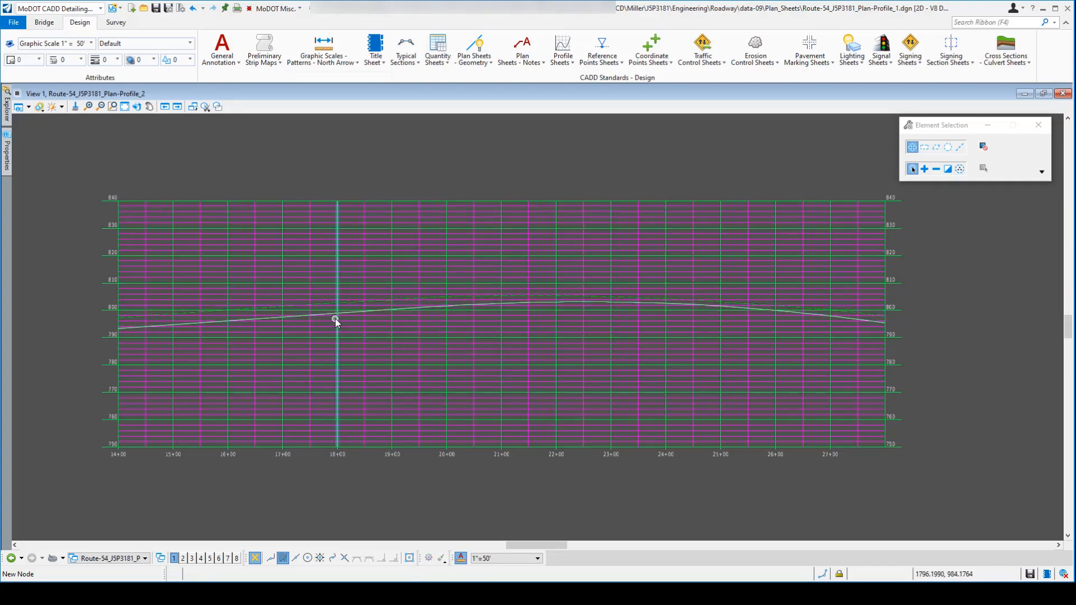
mouse_move(344, 312)
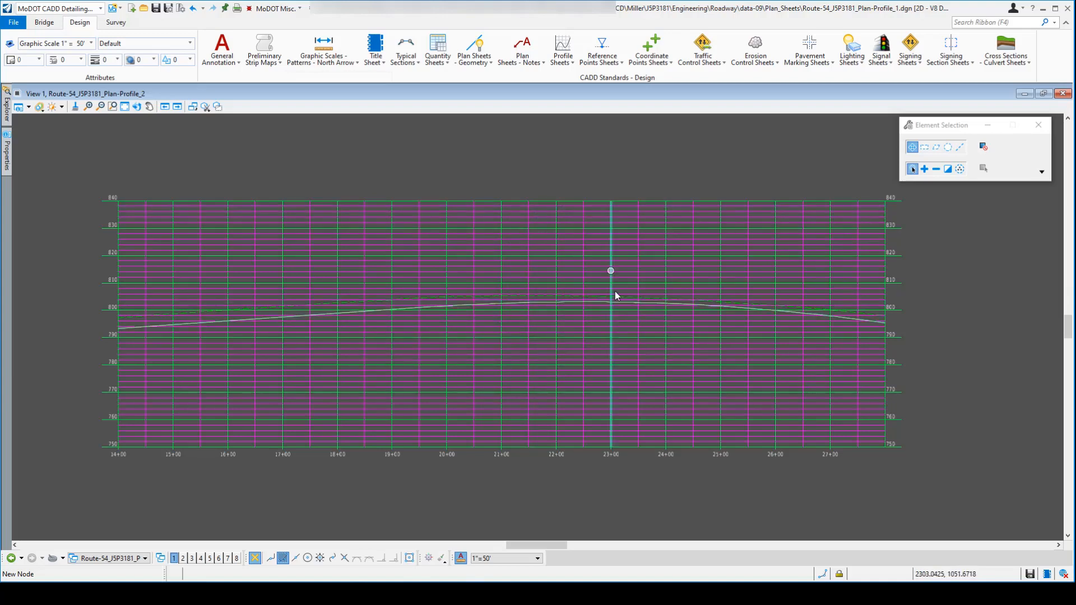
scroll(610, 280, down, 2)
scroll(563, 407, down, 1)
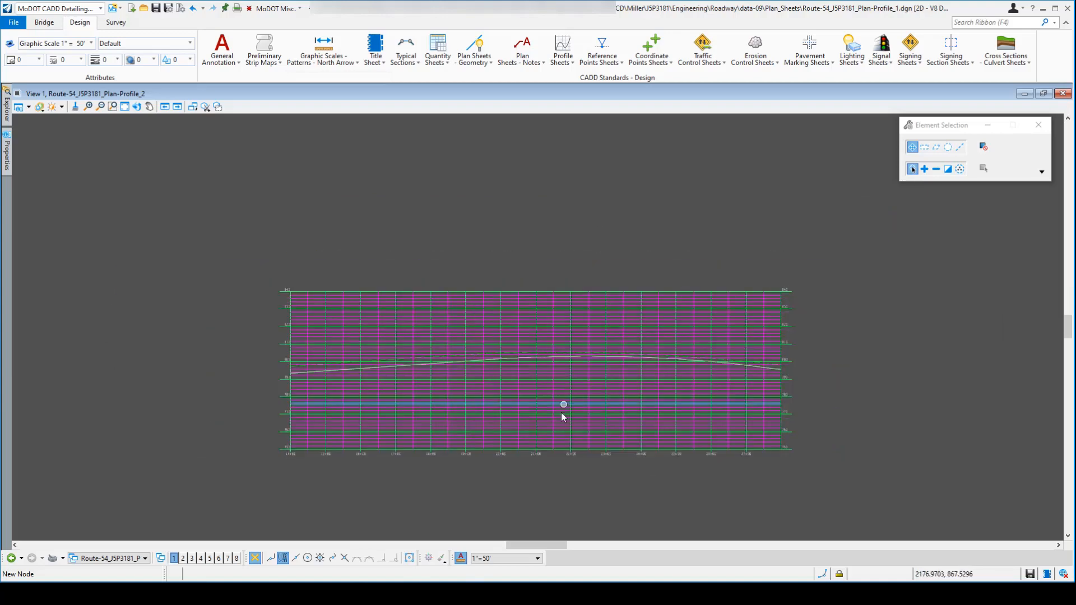
scroll(497, 484, up, 1)
- Open the Route-54_J5P3181_Plan-Profile_1 sheet model and review the plan and profile placed on it
click(127, 558)
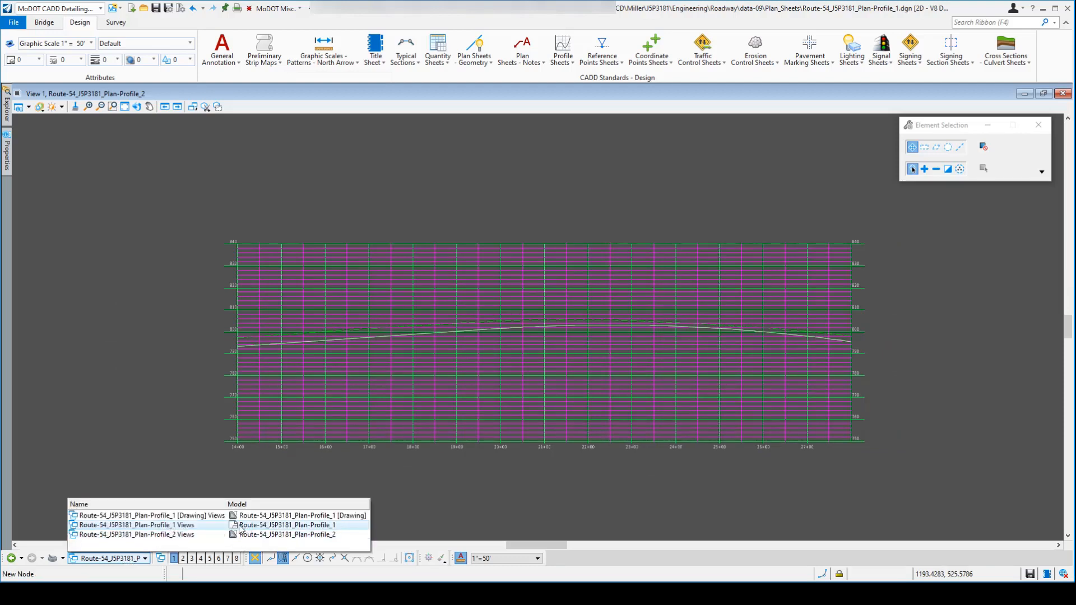
click(190, 525)
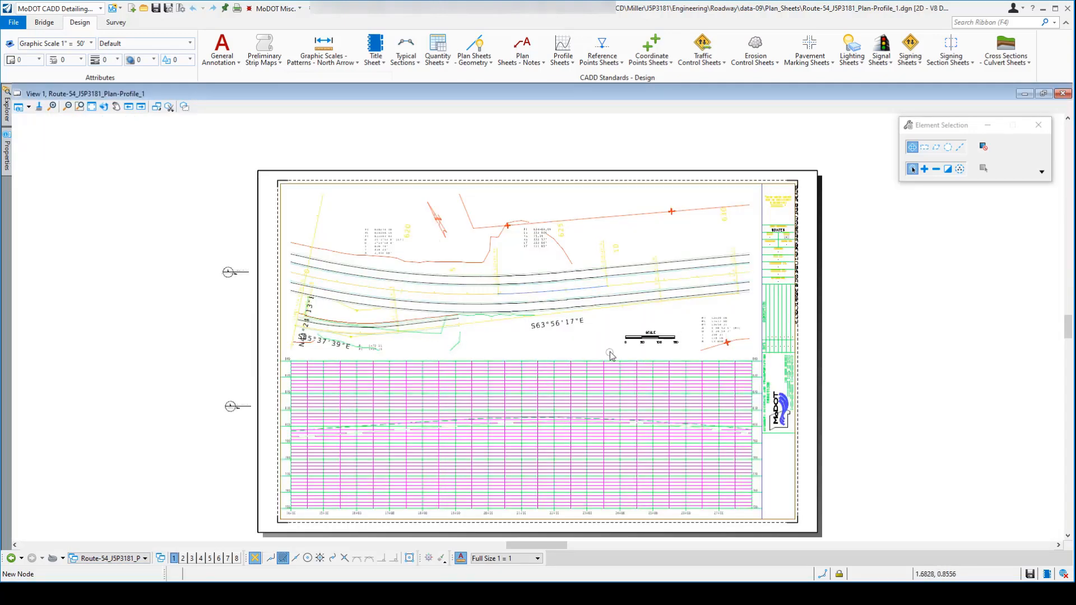
scroll(603, 343, up, 2)
scroll(342, 156, down, 1)
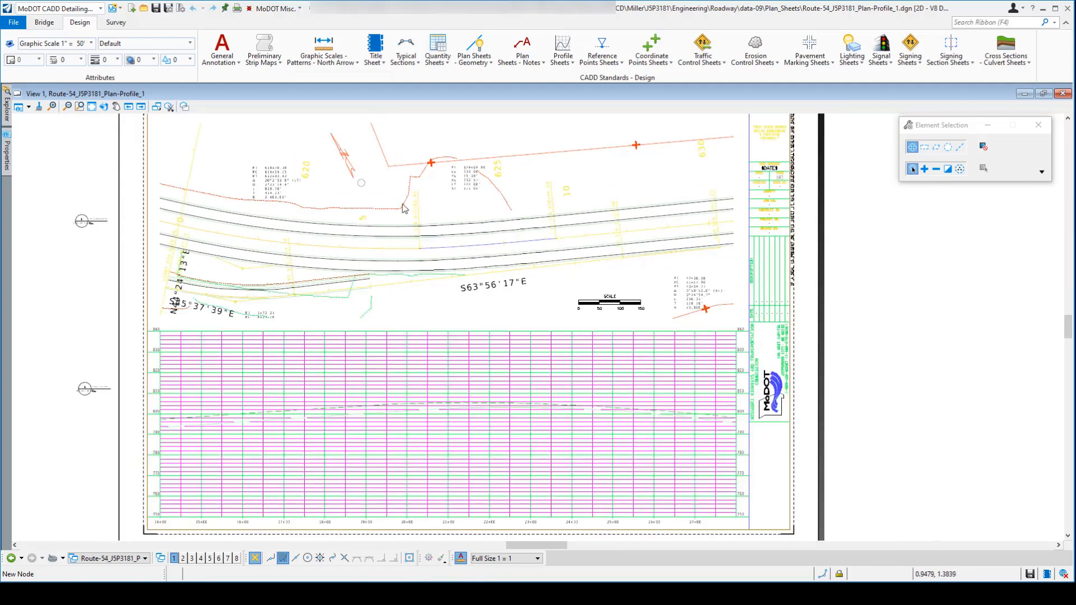
scroll(595, 319, down, 1)
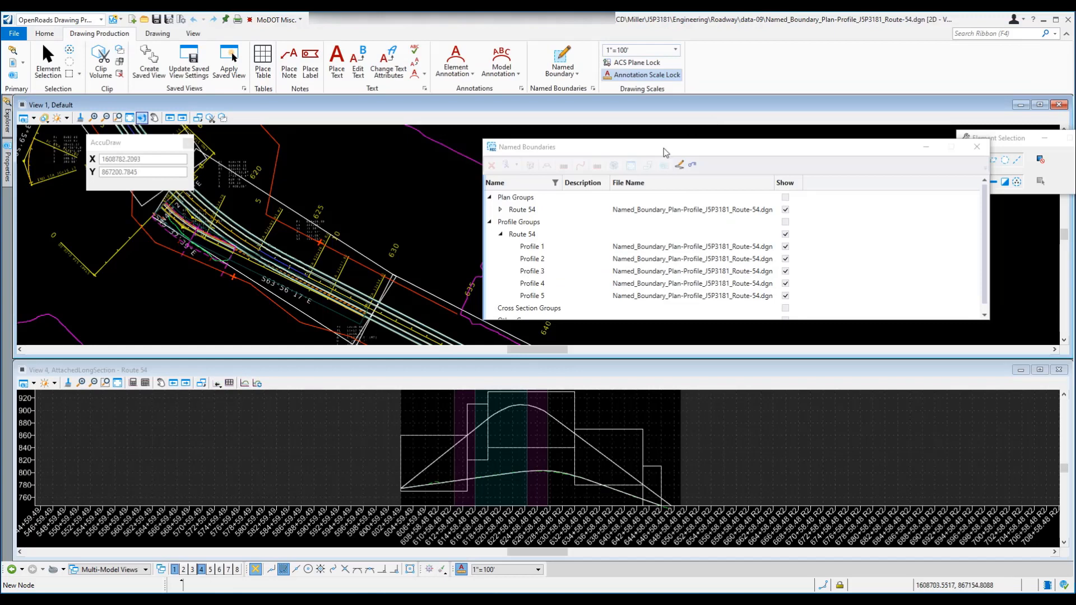
- Examine the Route 54 named boundaries in the plan view and the stepped Profile 1 to 5 boundaries along the profile, keeping the Named Boundaries window clear
mouse_move(660, 149)
mouse_down()
mouse_move(726, 197)
mouse_move(643, 142)
mouse_up()
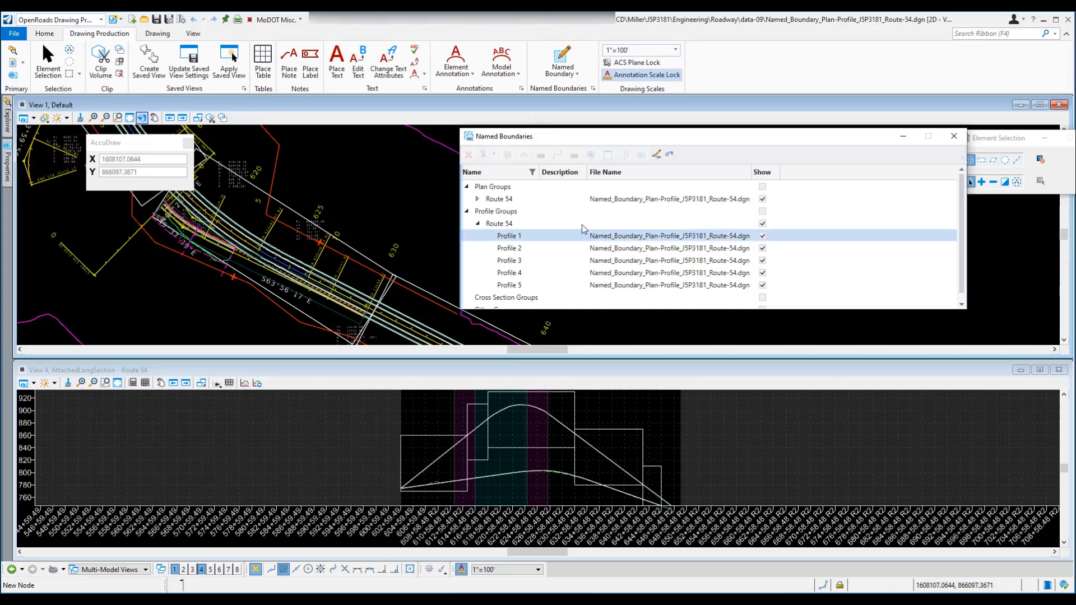
drag(584, 137, 610, 152)
scroll(423, 186, down, 2)
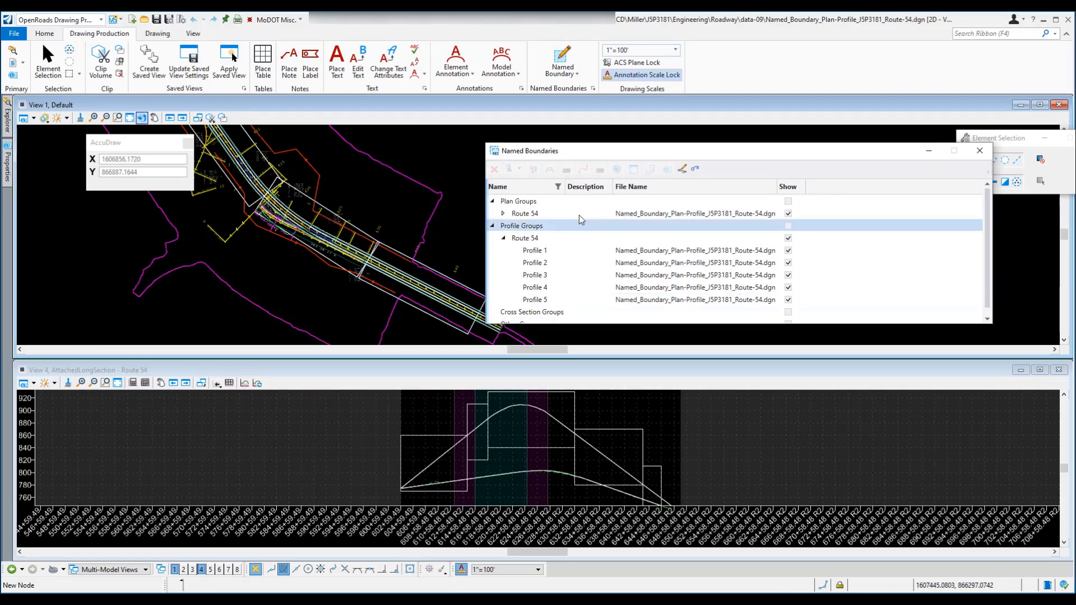
mouse_move(572, 157)
mouse_down()
mouse_move(583, 160)
mouse_move(557, 155)
mouse_up()
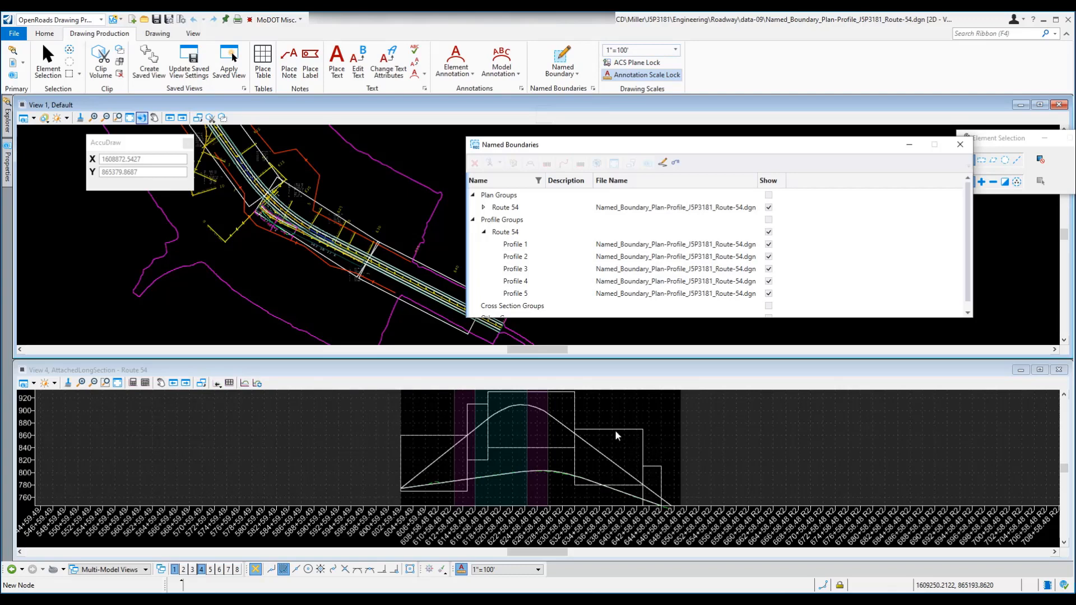
scroll(603, 412, down, 1)
scroll(637, 496, up, 2)
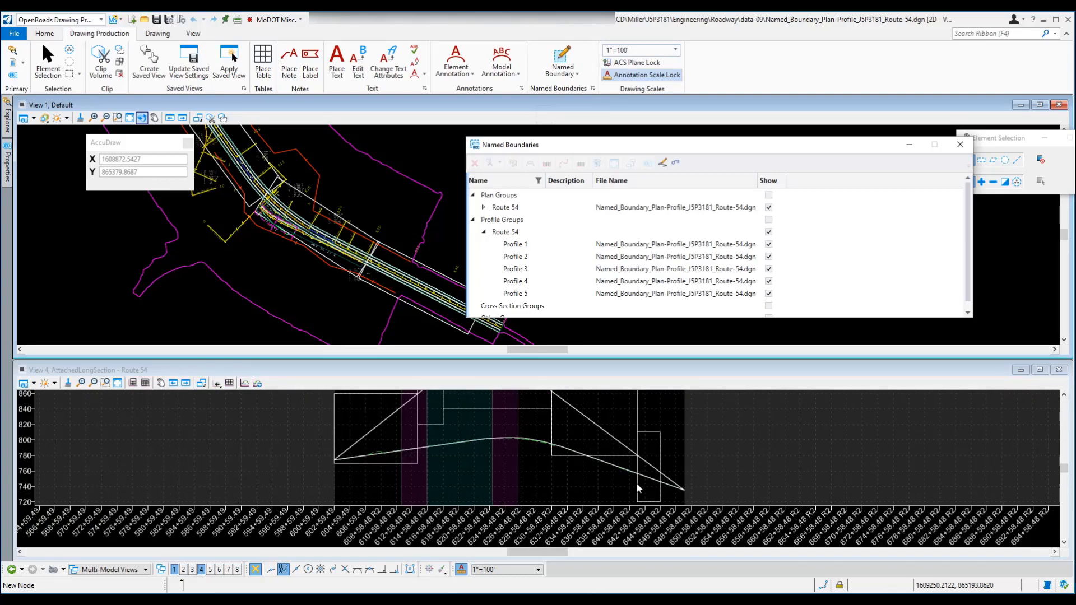
scroll(628, 489, down, 1)
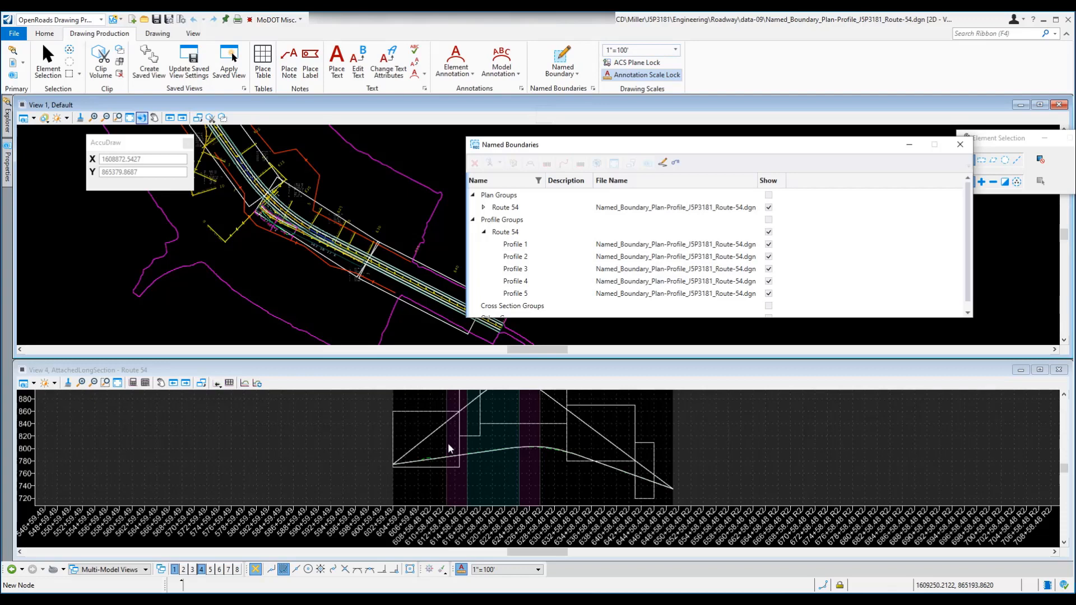
scroll(556, 451, down, 1)
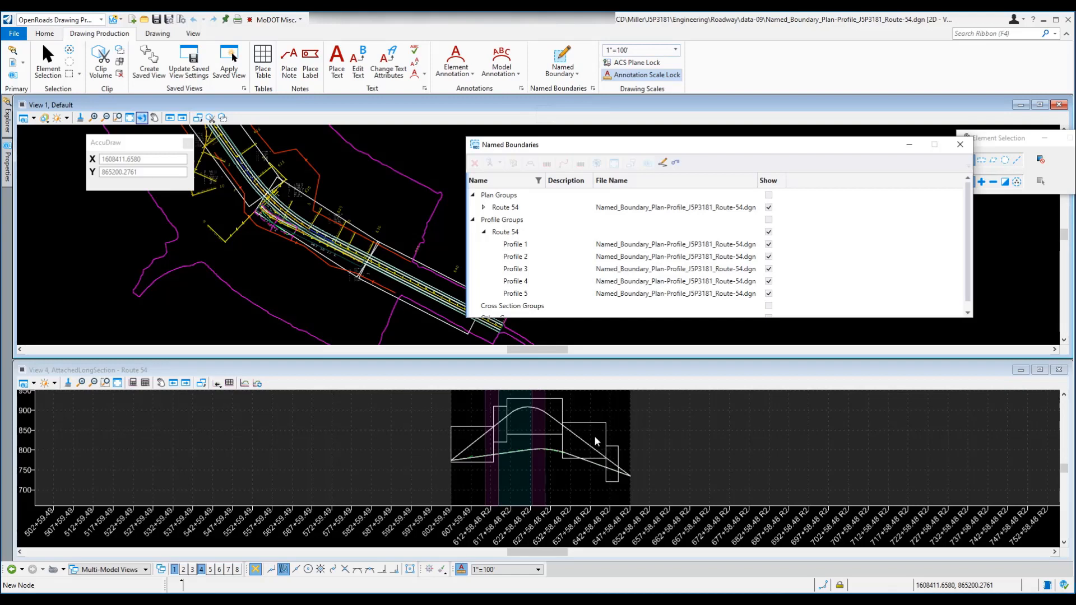
- Open Route 54 - Plan Profile 3.dgn from the Plan_Sheets folder and close the Named Boundaries window
click(16, 33)
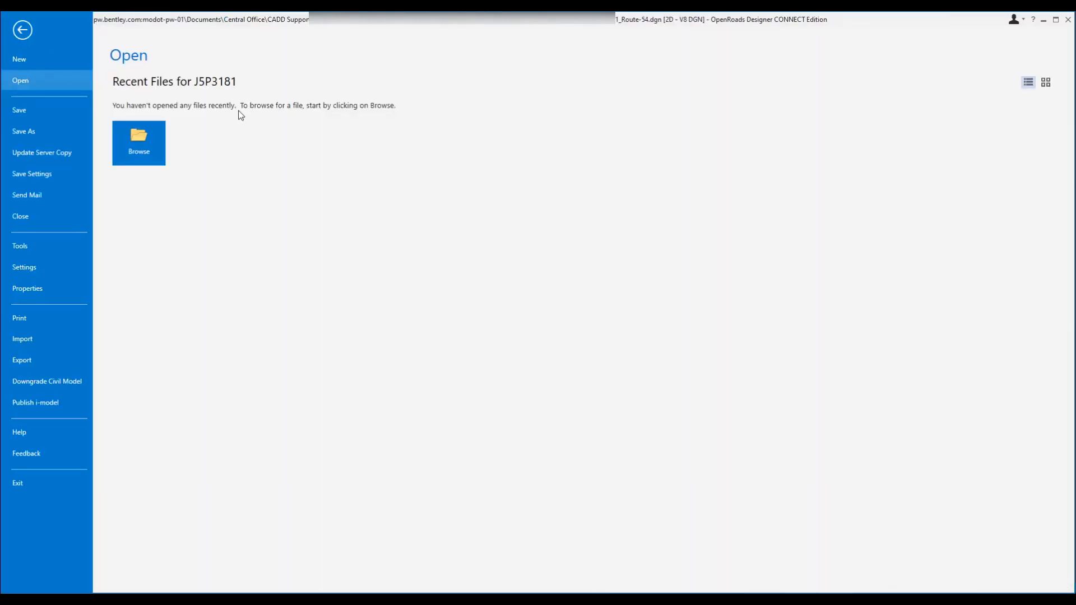
click(146, 137)
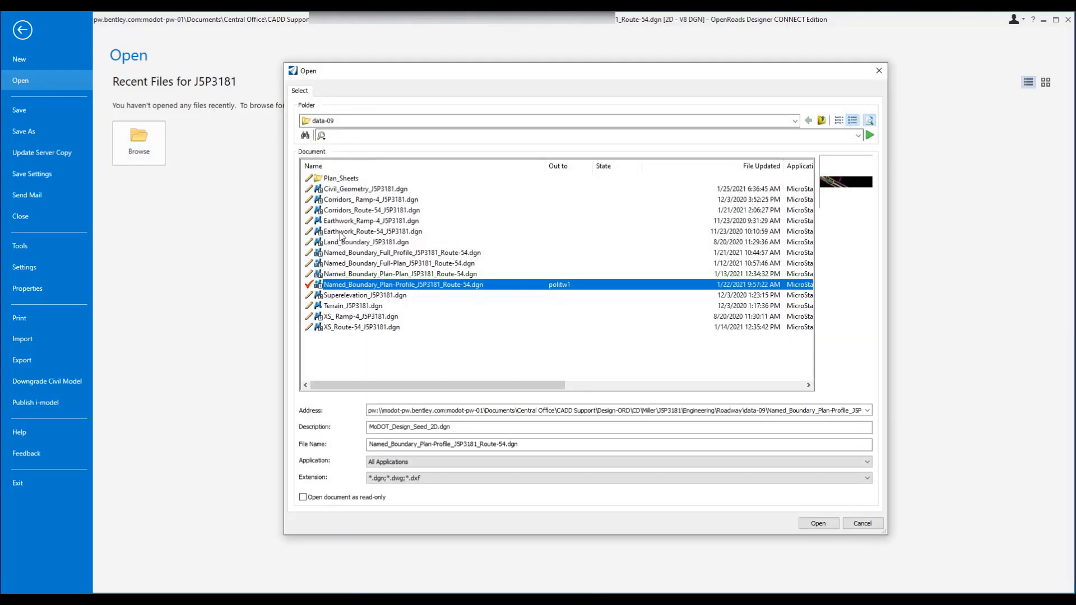
click(327, 178)
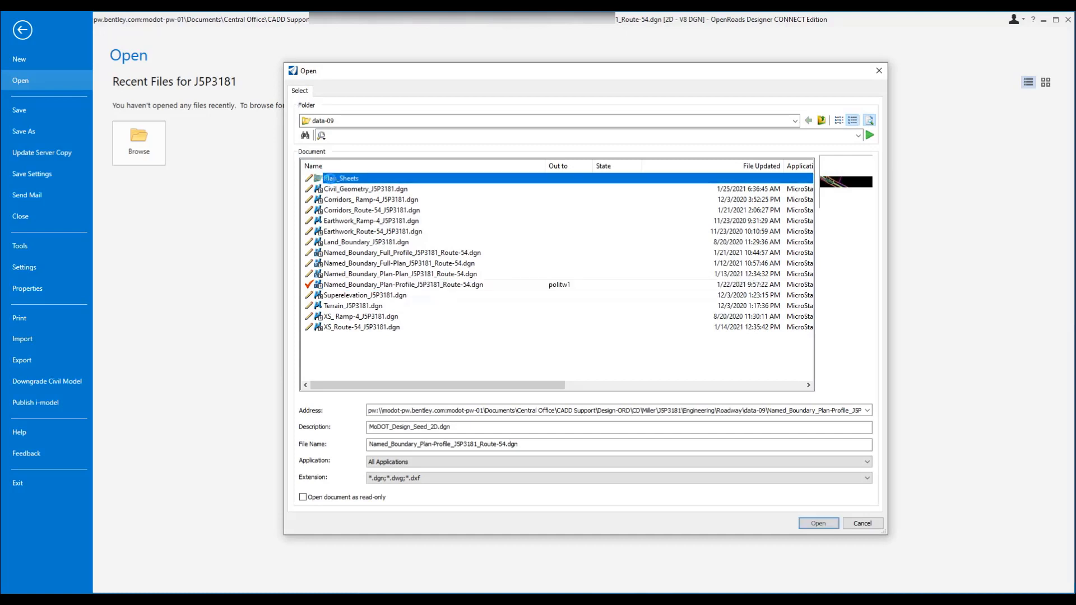
double_click(330, 179)
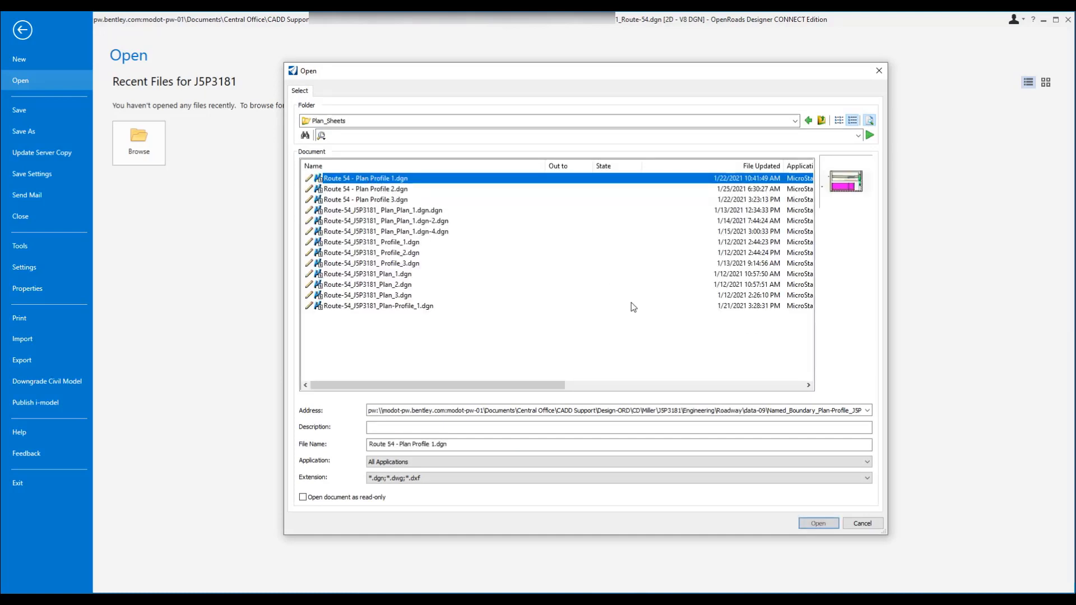
click(400, 200)
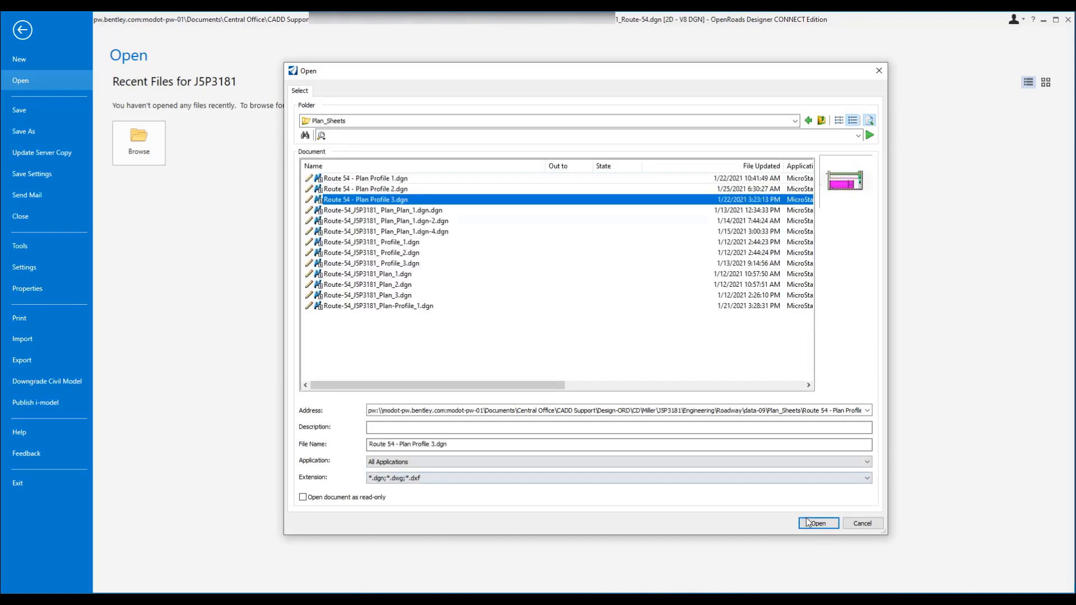
click(818, 524)
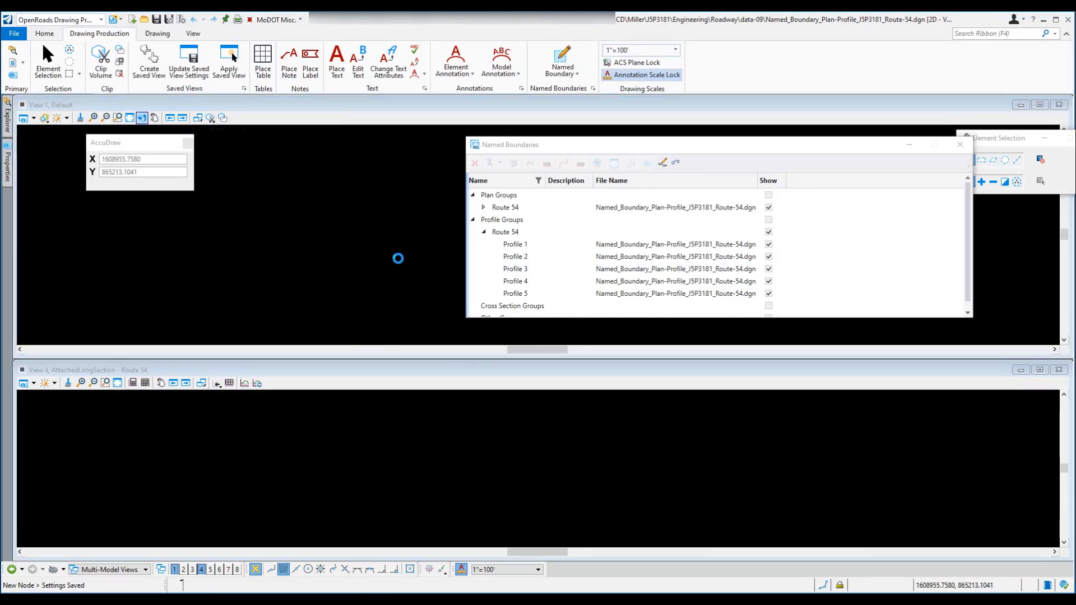
click(427, 391)
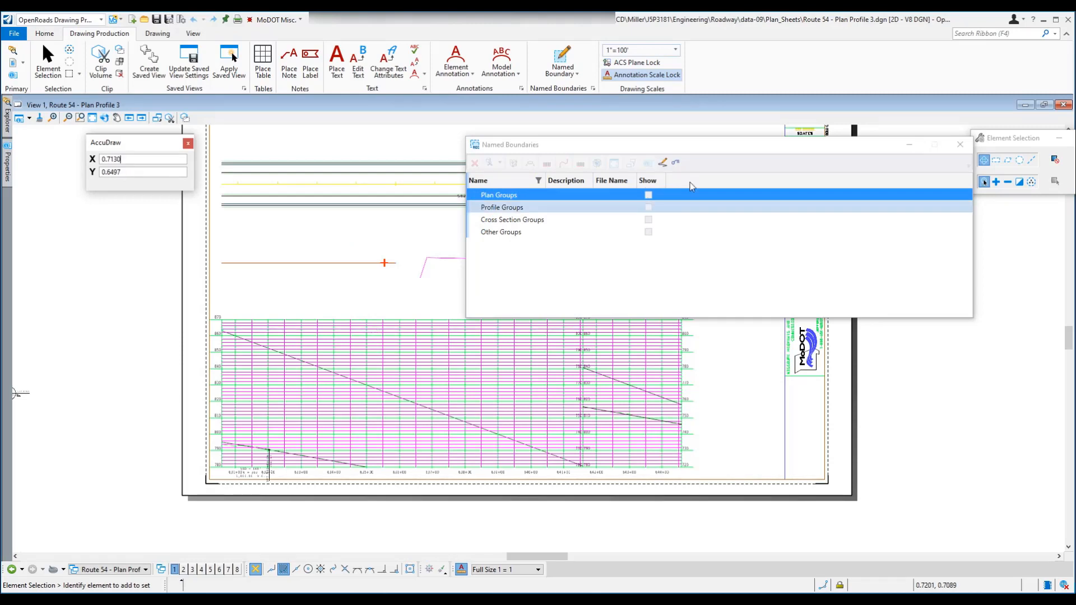
click(960, 143)
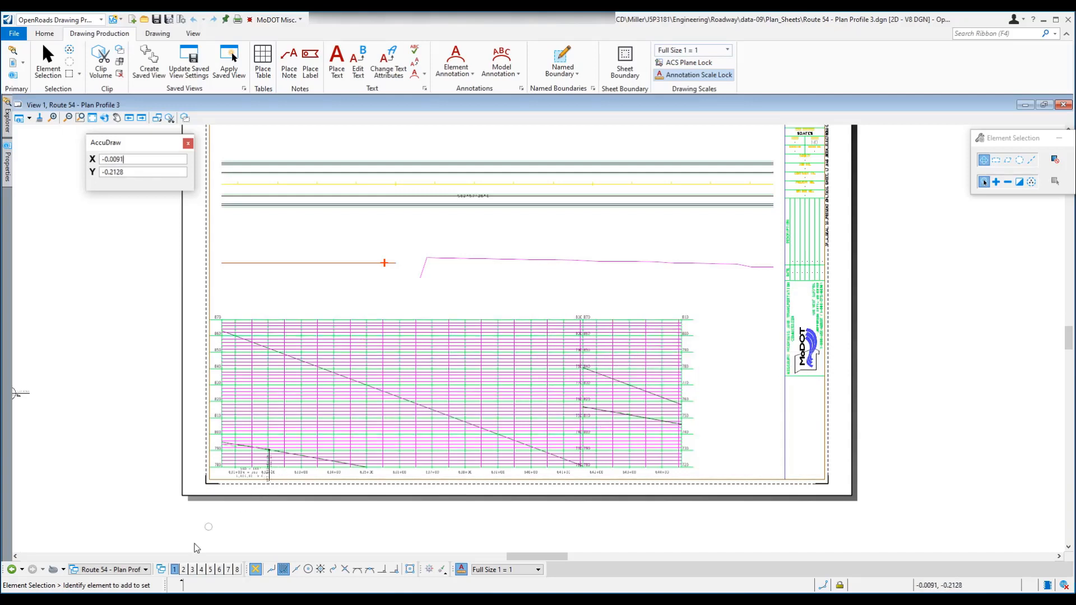
- View the Route 54 - Plan Profile 4 and Plan Profile 5 drawing models, and return to the Route 54 - Plan Profile 3 sheet
click(145, 569)
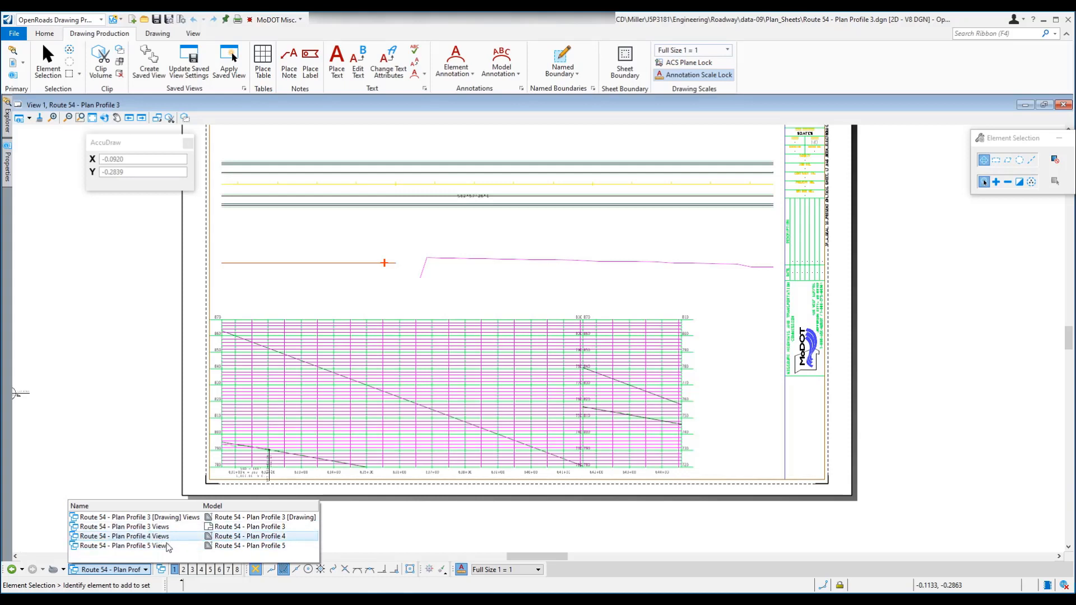
click(216, 546)
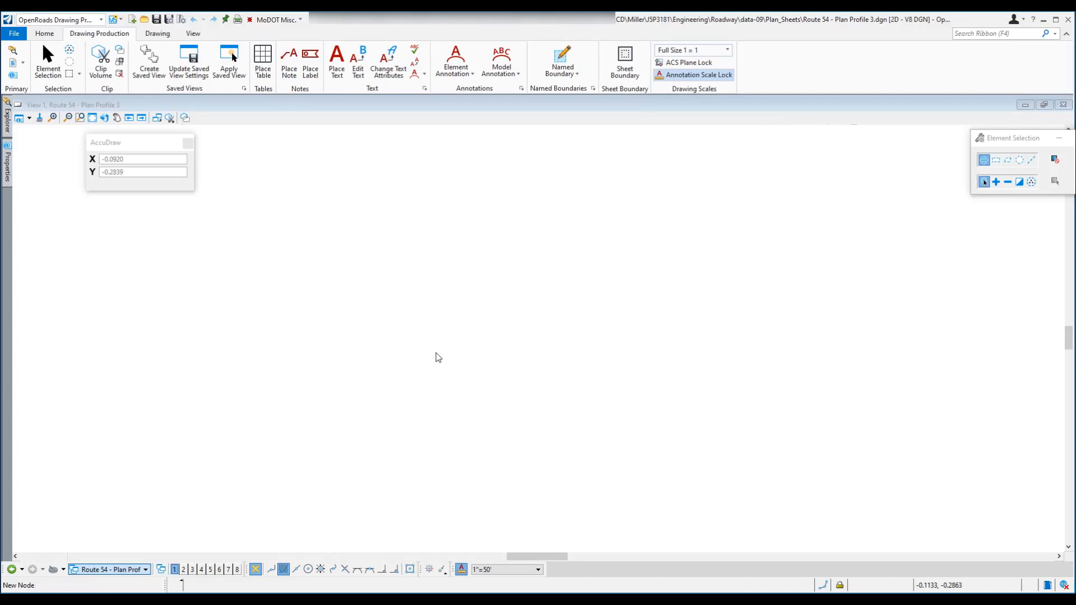
scroll(465, 336, down, 3)
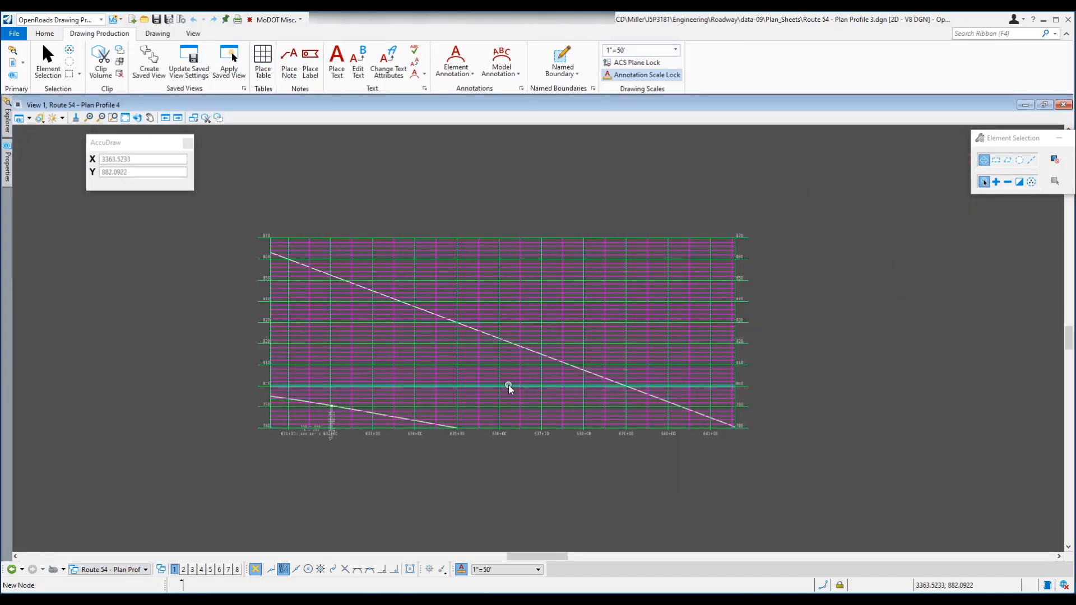
click(145, 569)
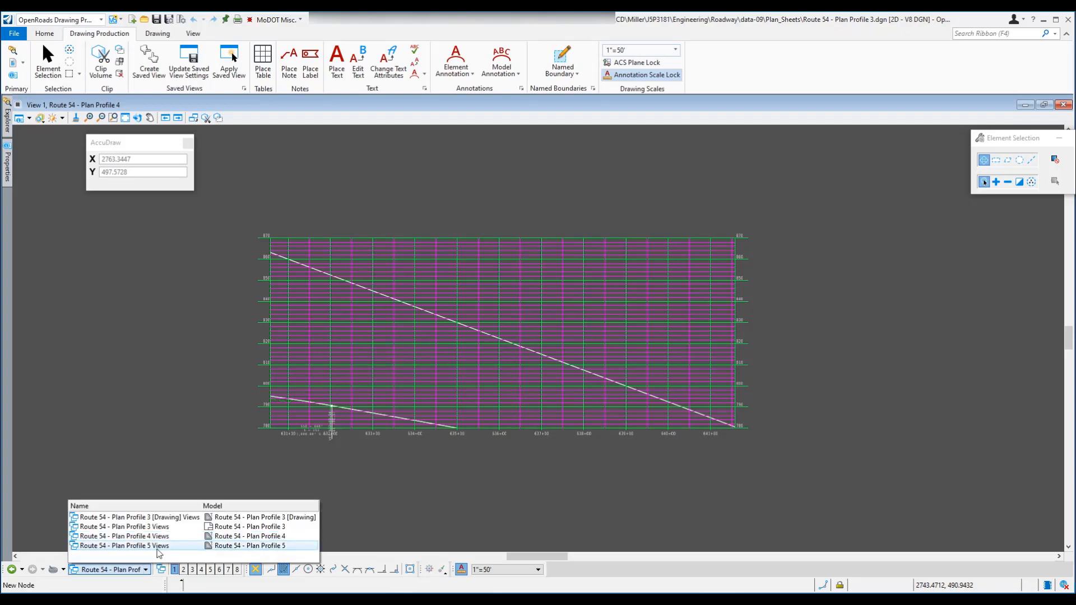
click(159, 555)
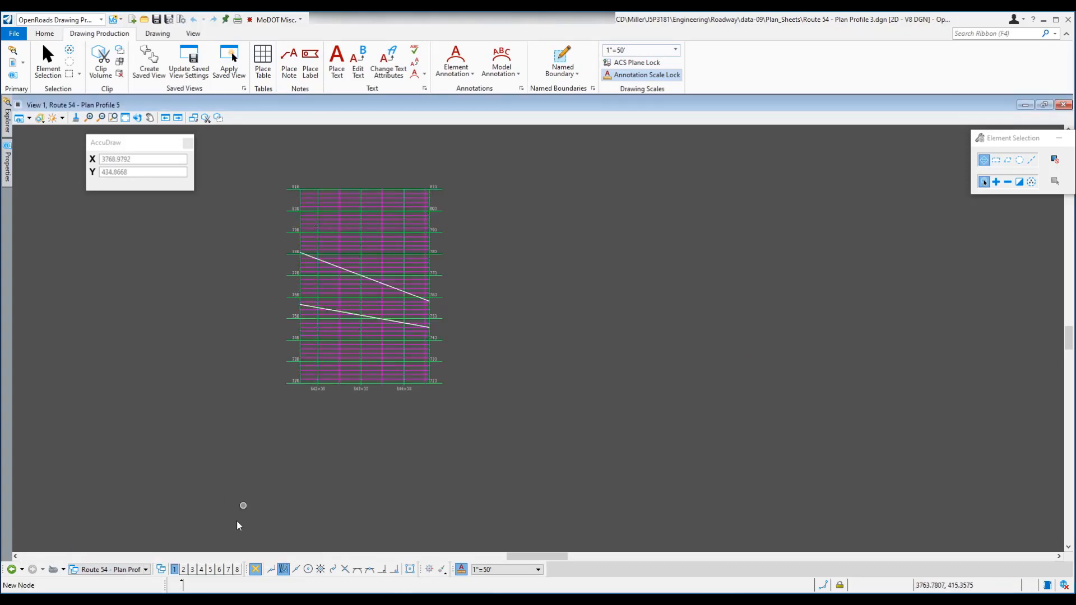
click(145, 569)
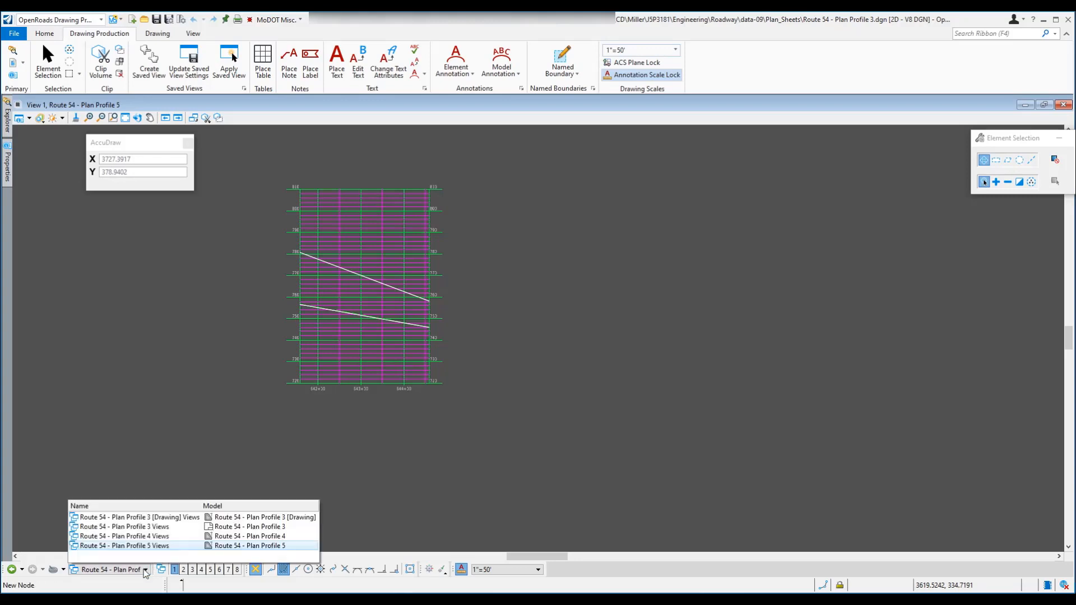
click(174, 527)
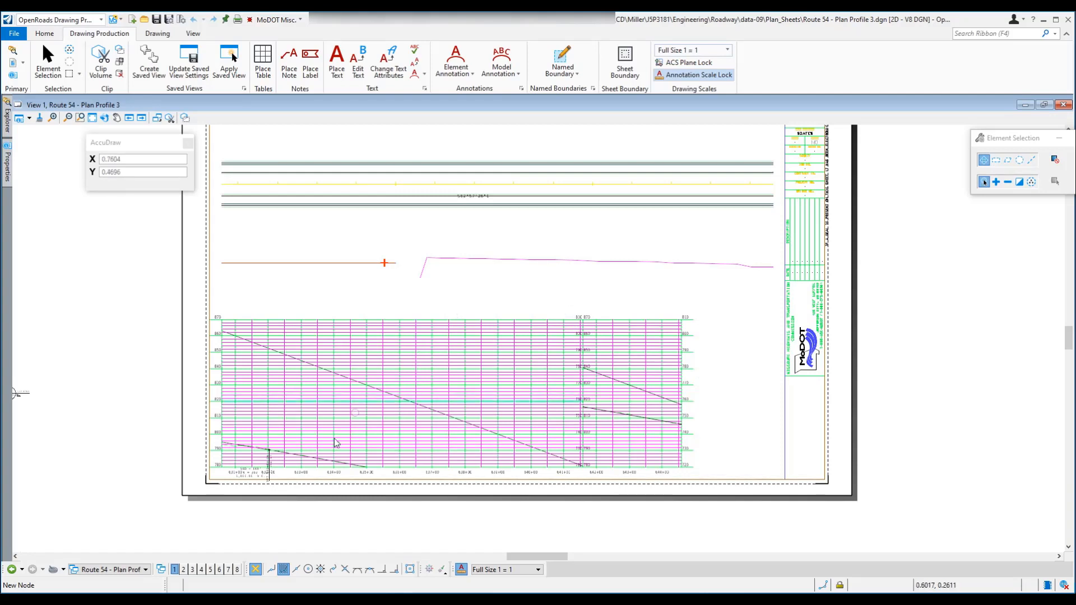
- Check the Plan Profile 5 drawing model again against the Route 54 - Plan Profile 3 sheet
click(145, 570)
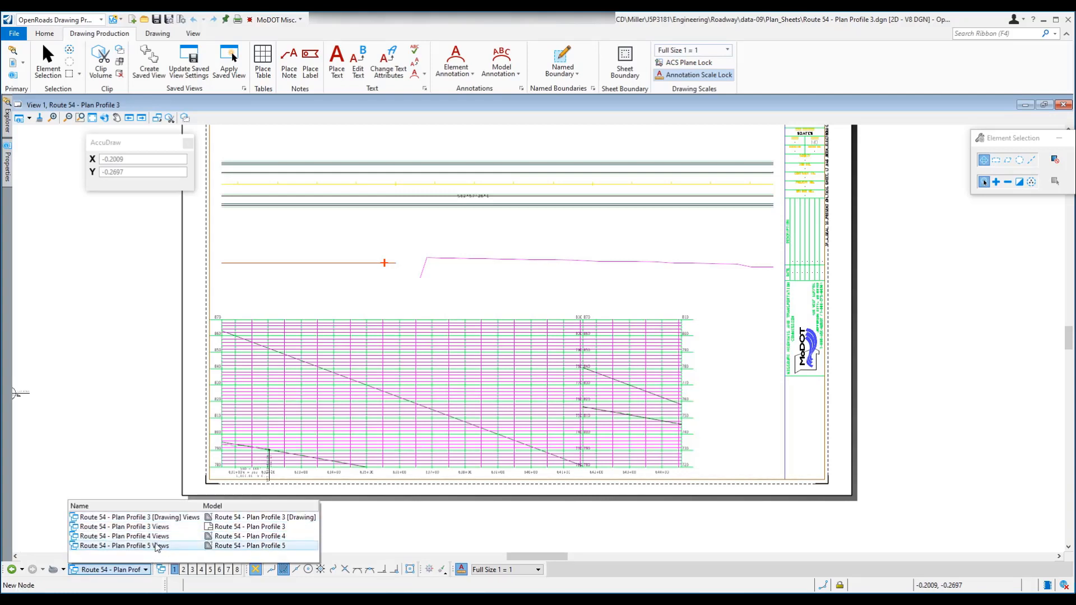
click(159, 546)
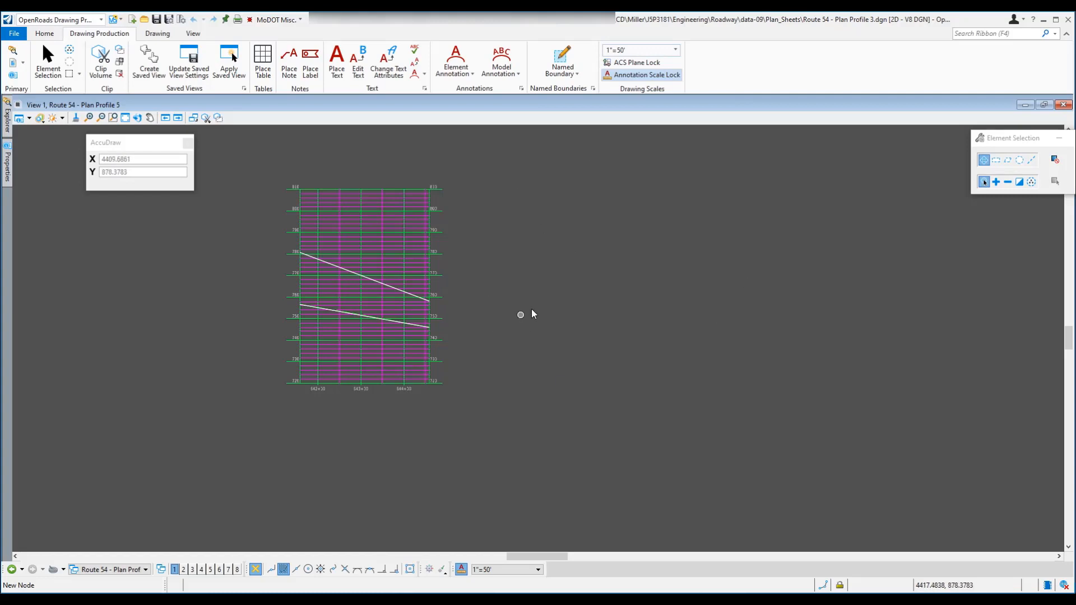
click(145, 570)
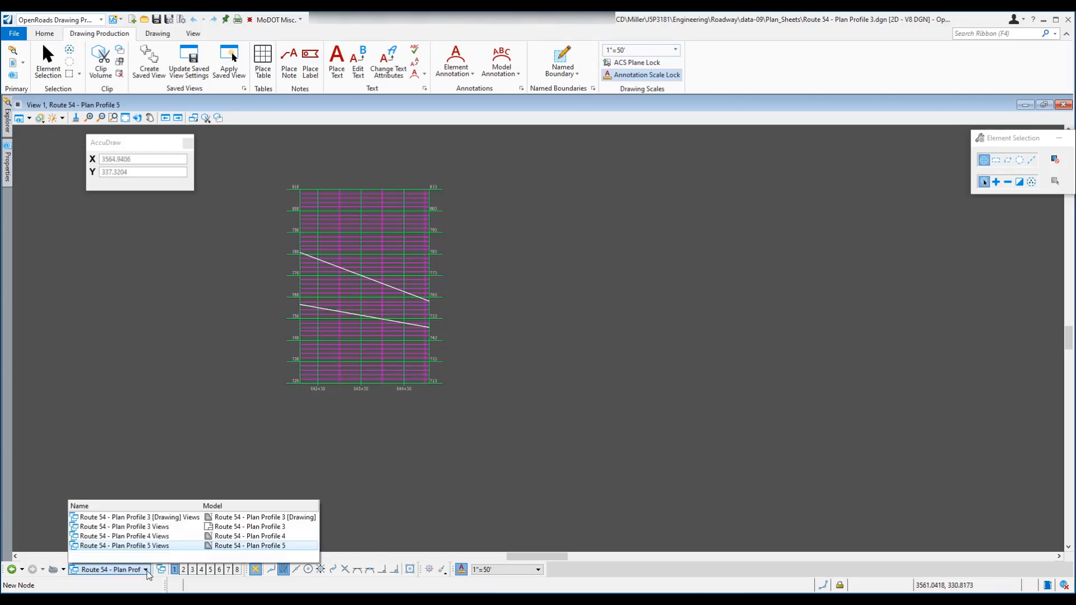
click(159, 528)
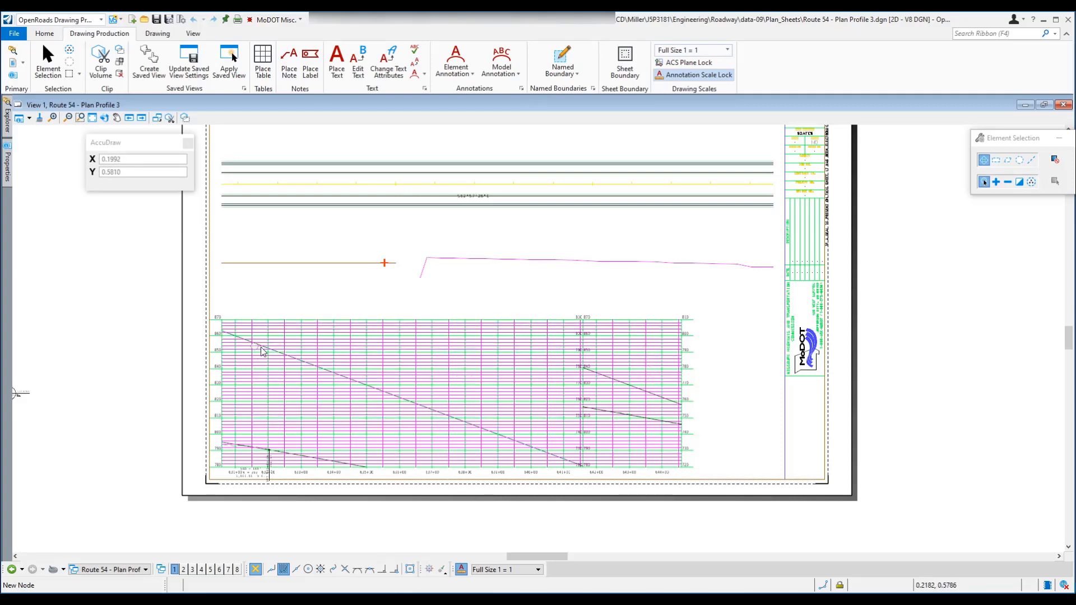
scroll(263, 351, down, 1)
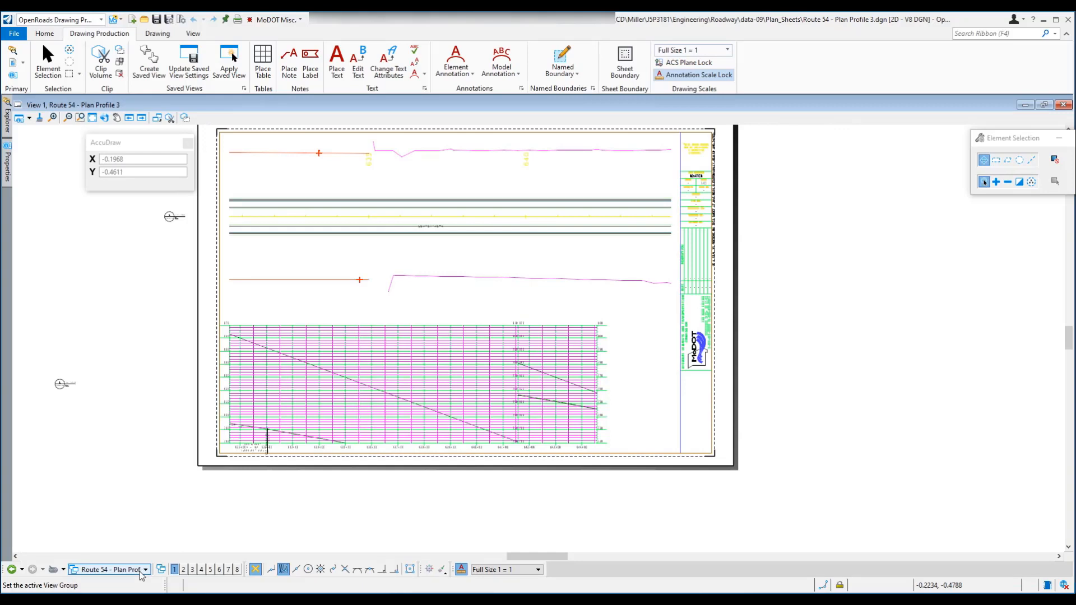
- Open Route 54 - Plan Profile 1.dgn from the Plan_Sheets folder to view its stepped profile, checking in Route 54 - Plan Profile 3.dgn
click(14, 33)
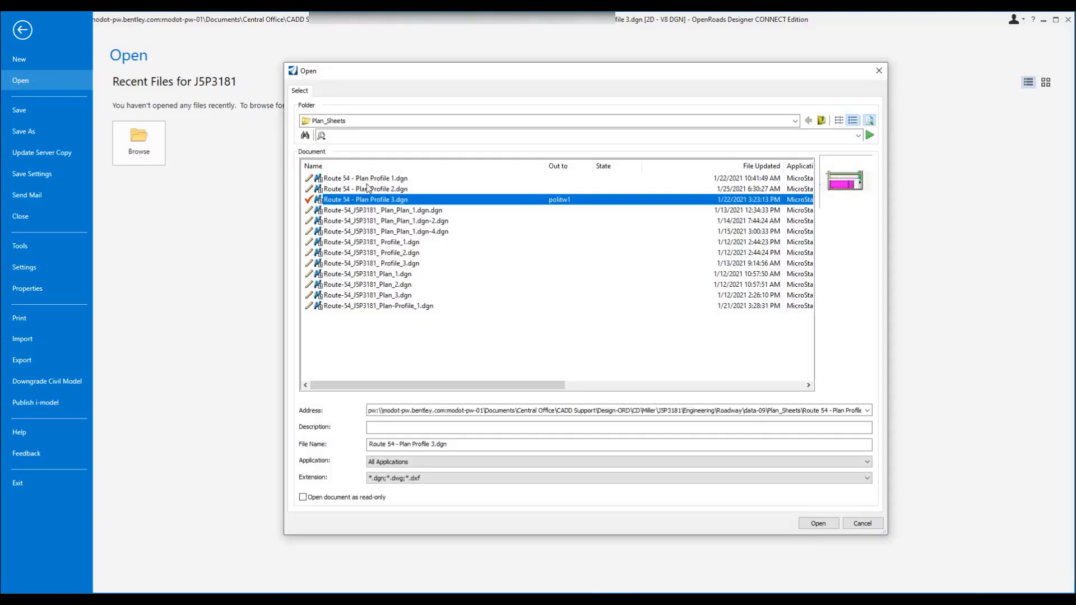
click(370, 178)
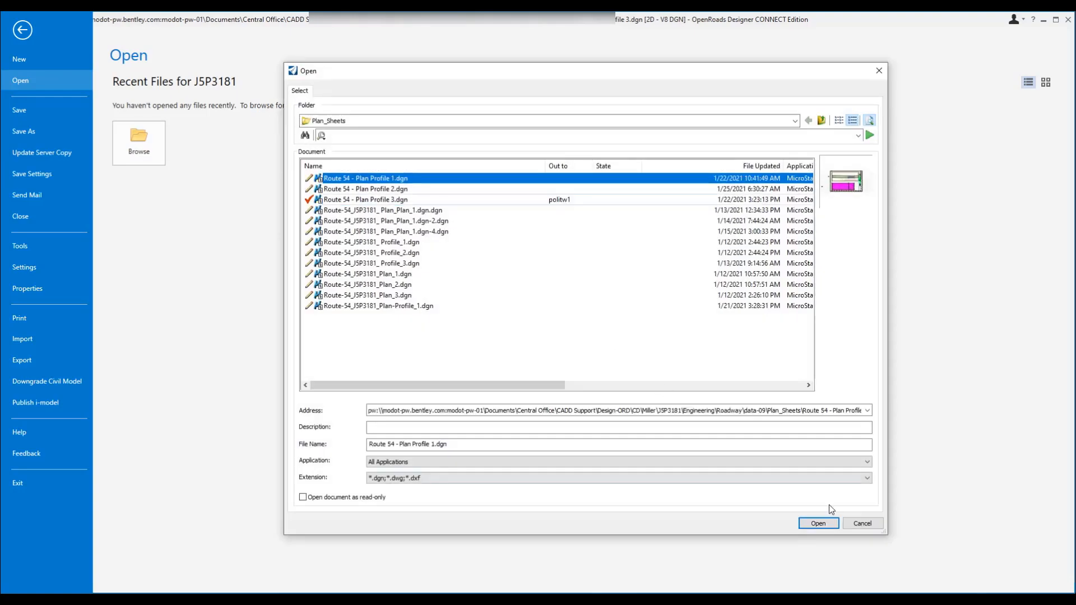
click(813, 523)
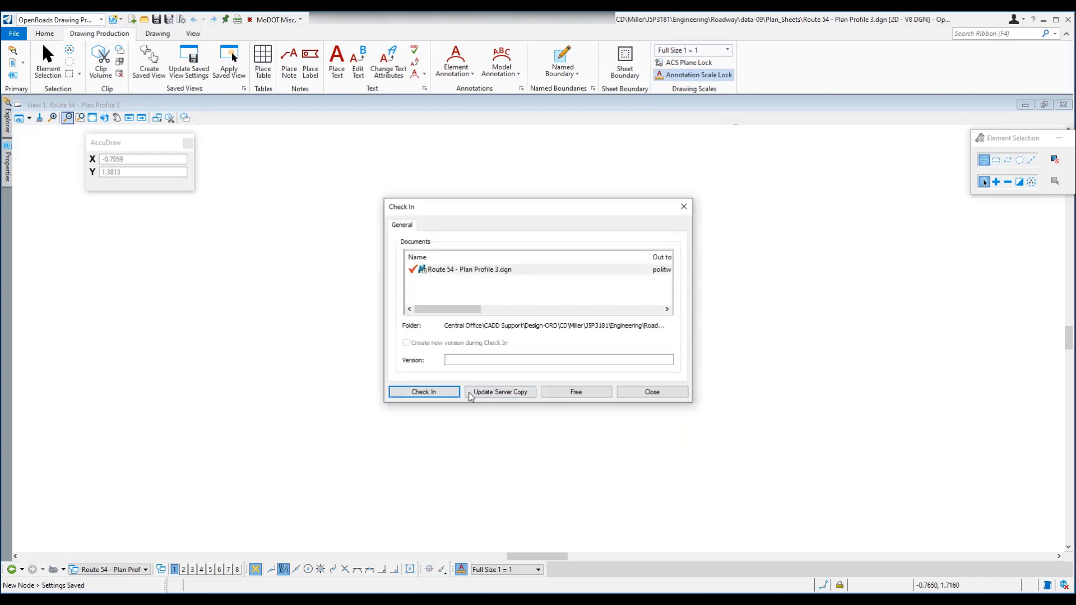
click(443, 391)
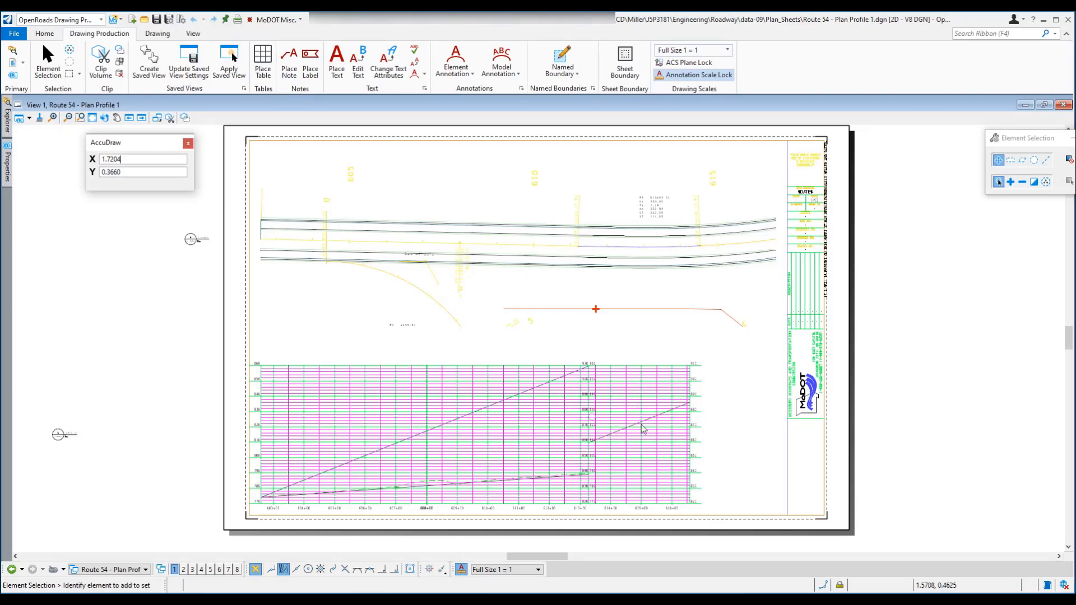
scroll(636, 435, up, 3)
scroll(589, 396, down, 3)
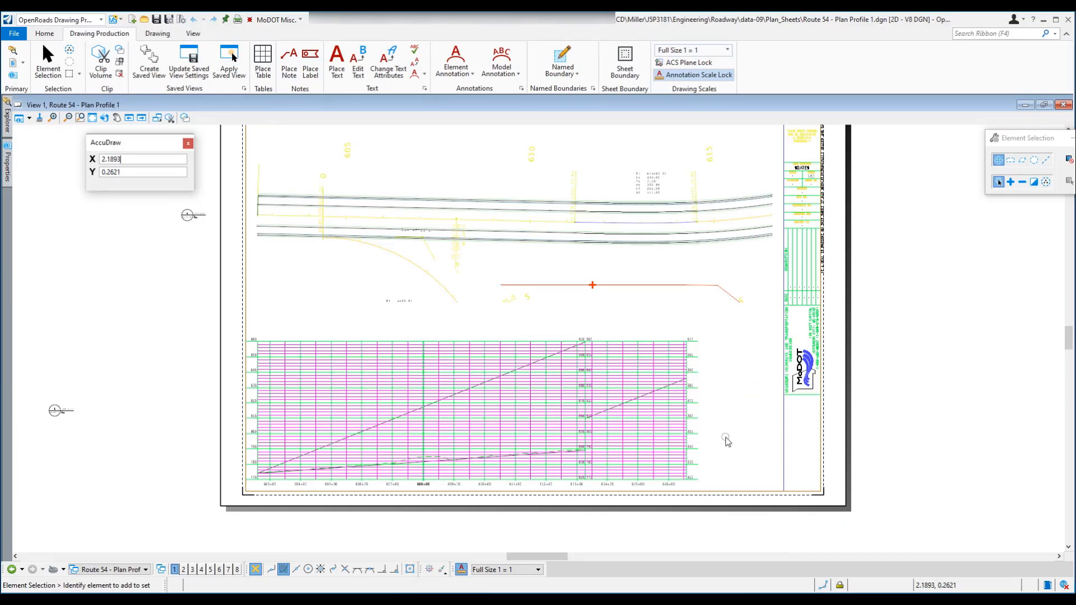
scroll(722, 437, down, 1)
scroll(719, 432, up, 1)
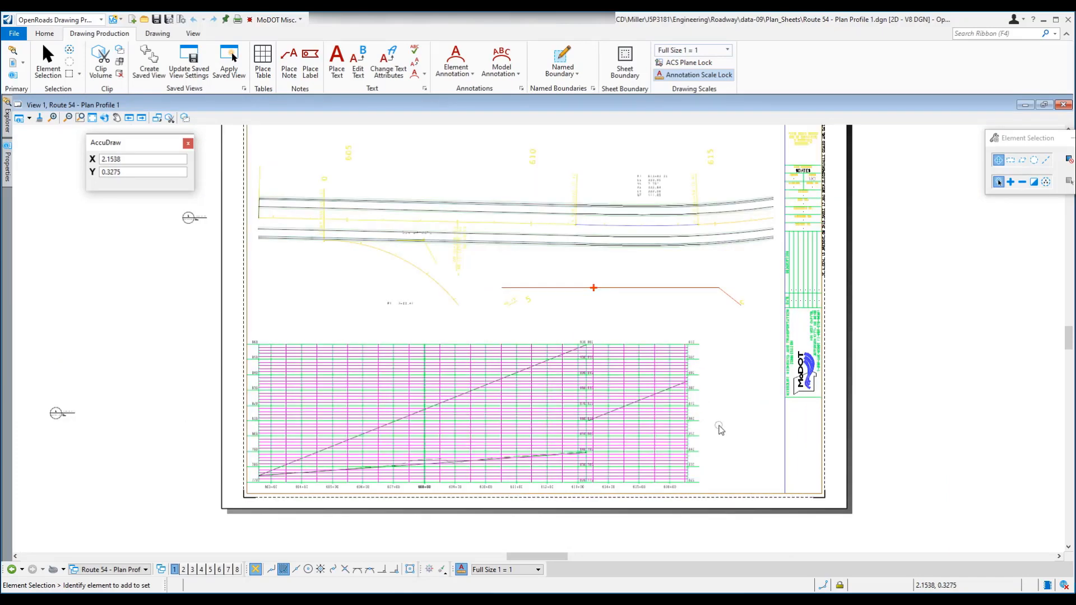
scroll(720, 430, down, 1)
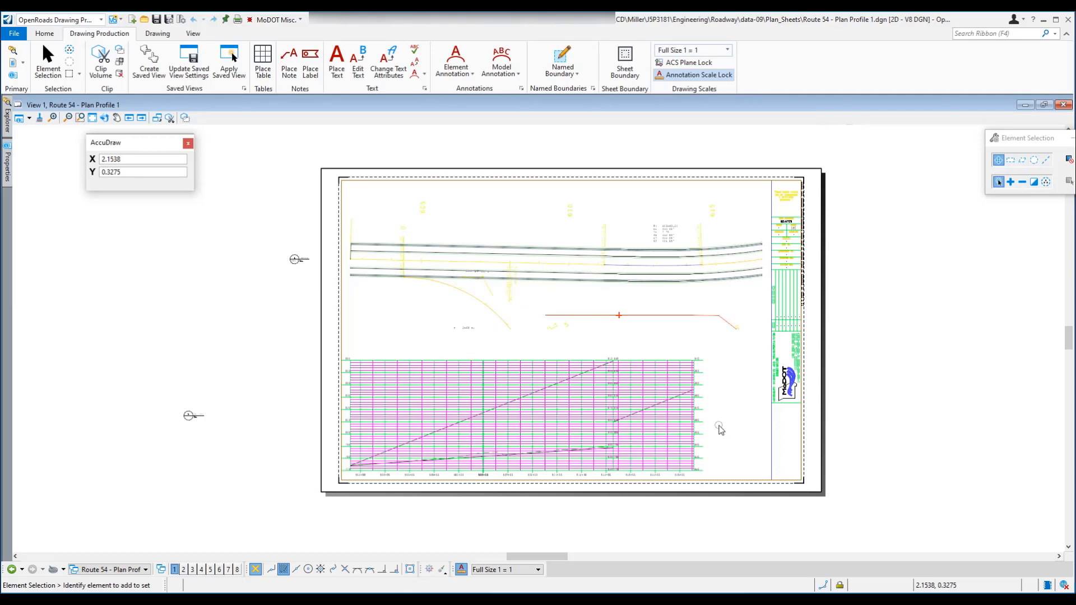